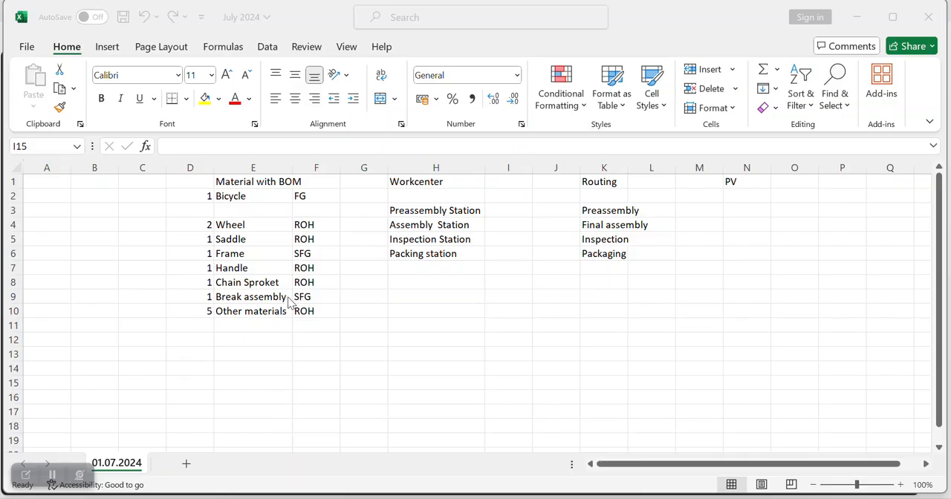
Step: Go through the bicycle's material list in column E, from the finished product down to the last component
left_click(248, 195)
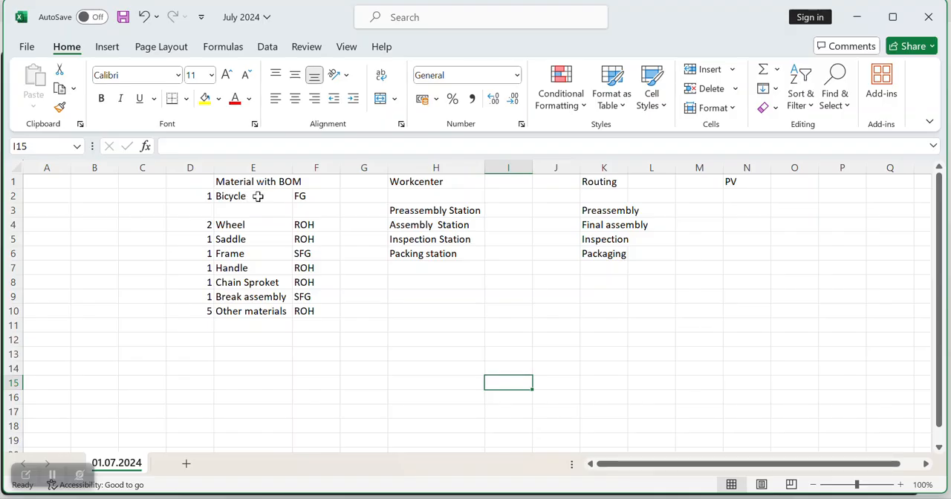
left_click(245, 226)
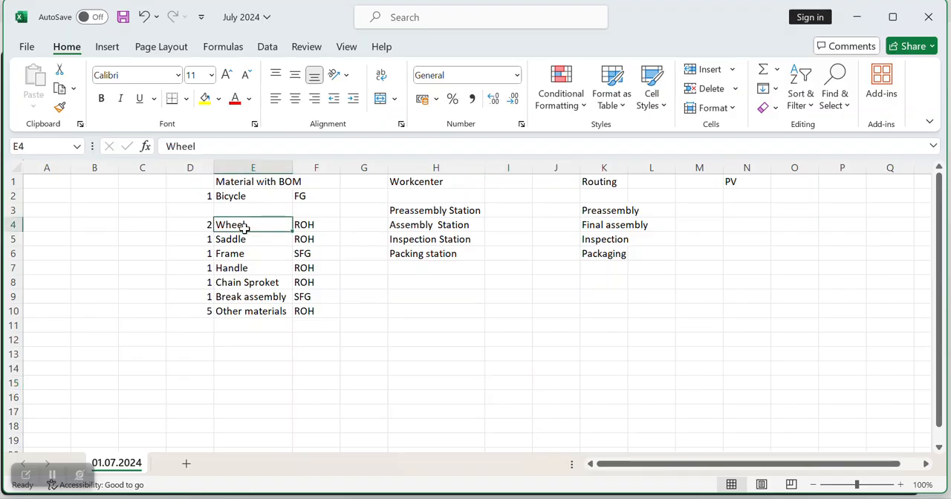
left_click(243, 240)
left_click(243, 255)
left_click(245, 270)
left_click(248, 283)
left_click(248, 299)
left_click(258, 312)
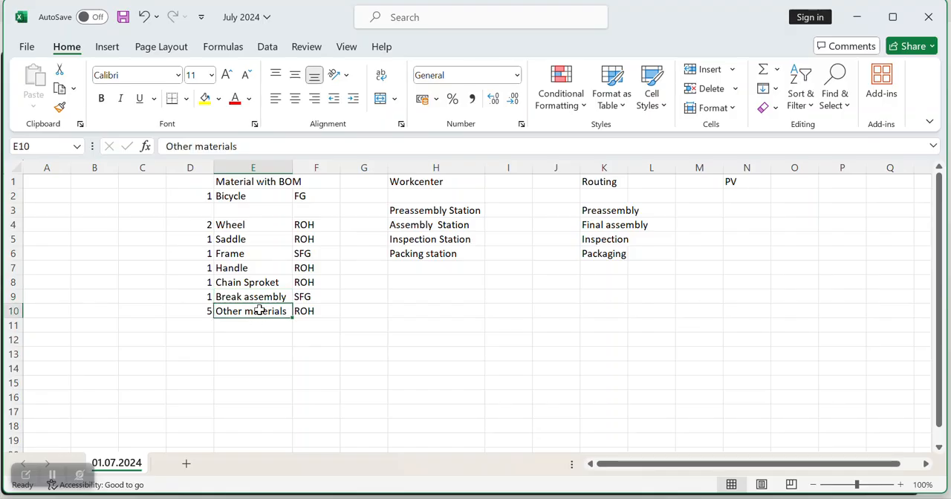
Step: Change the last component's name in cell E10 to "Other Parts"
double_click(288, 311)
key("BackSpace")
key("BackSpace")
key("BackSpace")
key("BackSpace")
key("BackSpace")
key("BackSpace")
key("BackSpace")
key("BackSpace")
key("BackSpace")
type("Parts")
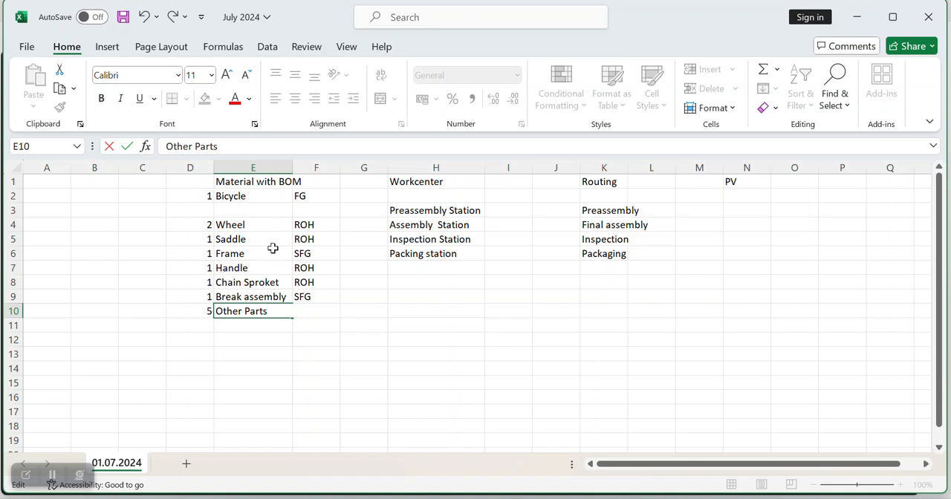
left_click(237, 196)
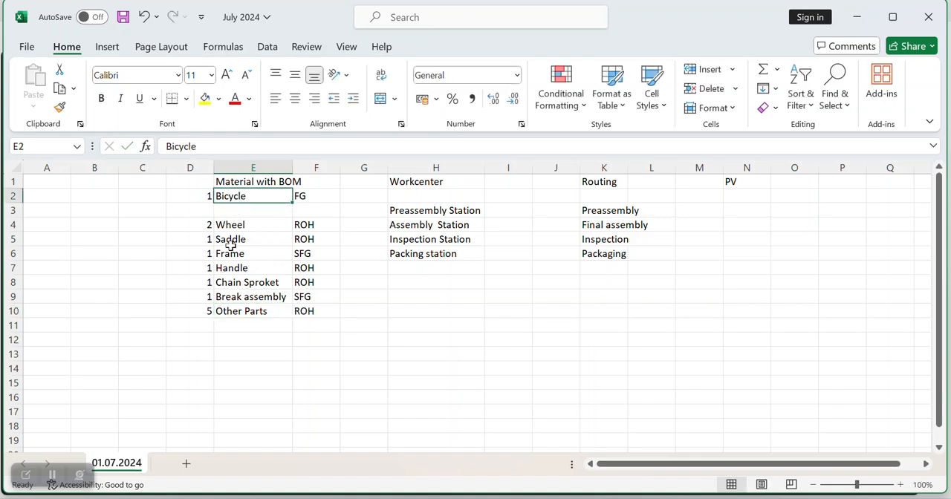
Step: Check the quantities in column D for the bicycle and each of its components
left_click(208, 196)
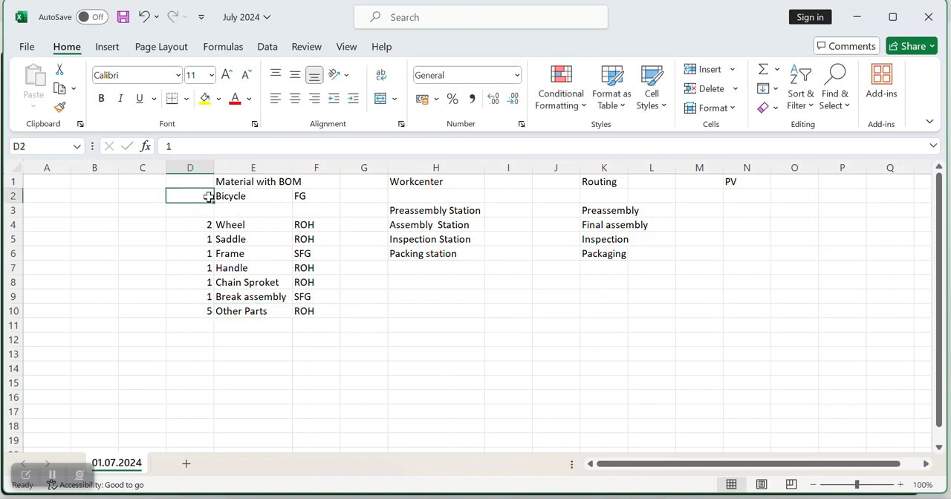
left_click(202, 226)
left_click(202, 241)
left_click(206, 254)
left_click(206, 268)
left_click(205, 283)
left_click(204, 295)
left_click(208, 313)
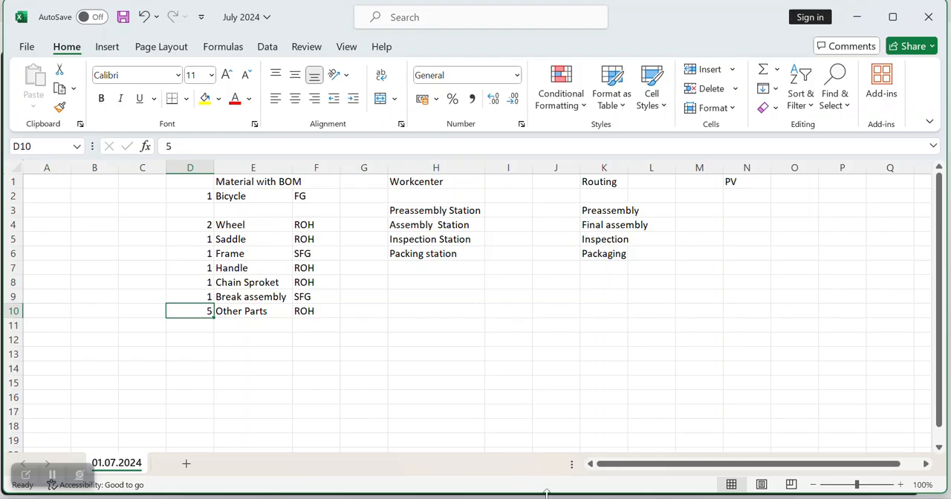
key("alt+Tab")
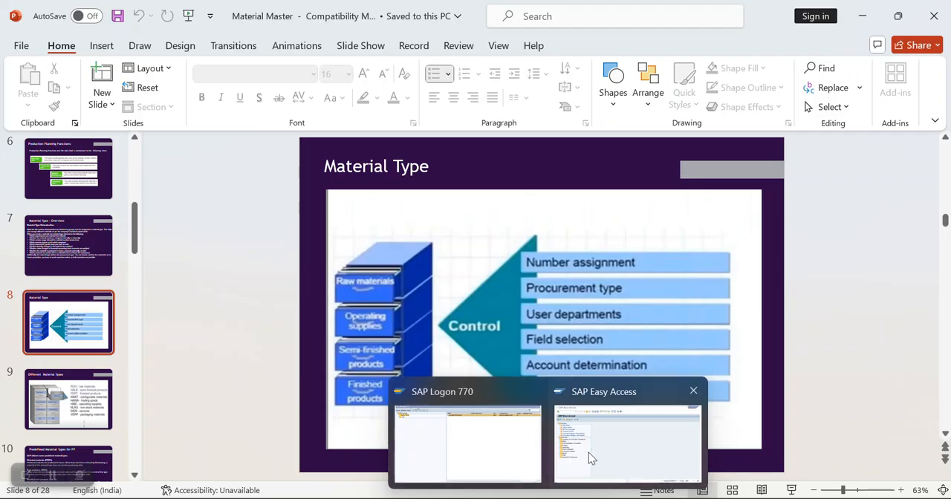
left_click(589, 453)
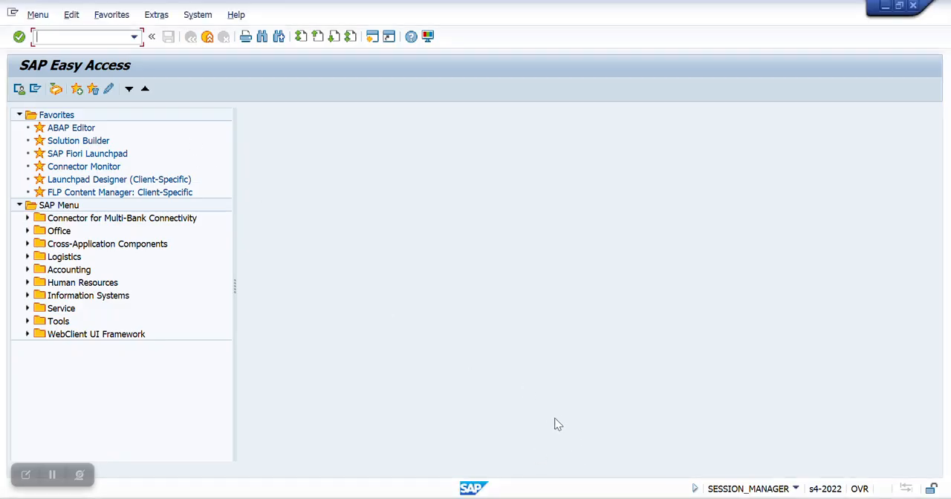
mouse_move(573, 491)
left_click(565, 439)
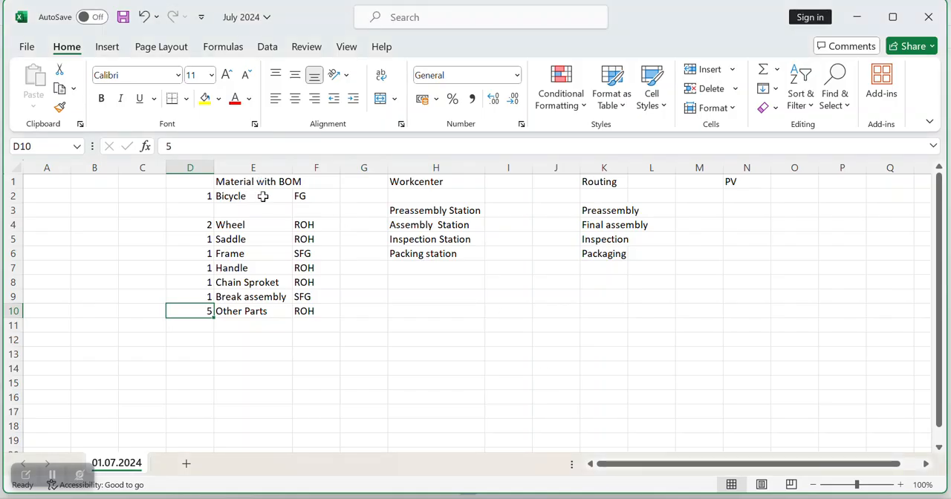
left_click(352, 197)
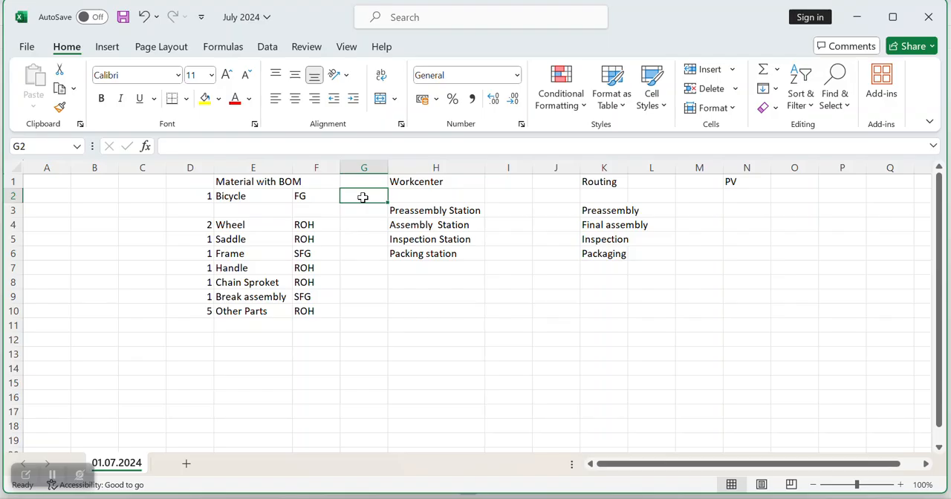
Step: Enter "Internal" in cell E12 and "Numeric" in cell G12 below the material list
left_click(264, 341)
type("Internal")
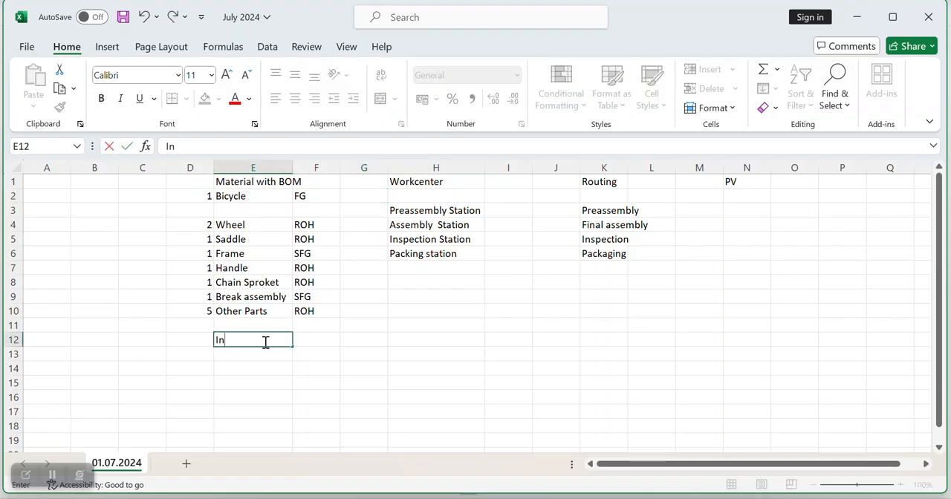
left_click(372, 343)
type("Num")
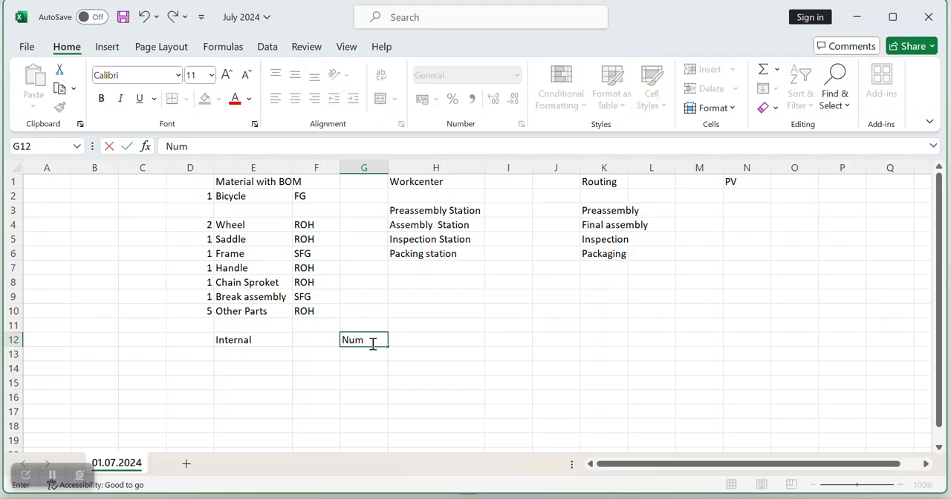
type("eric")
Step: Enter "External" in cell E14 and "Alphnuric" in cell G14
left_click(243, 365)
type("Exte")
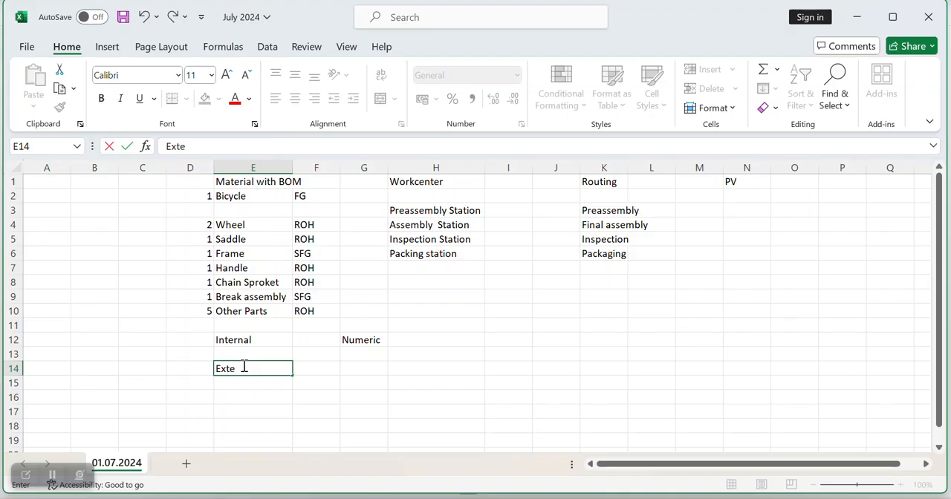
type("rnal")
left_click(365, 369)
type("Alphnuric")
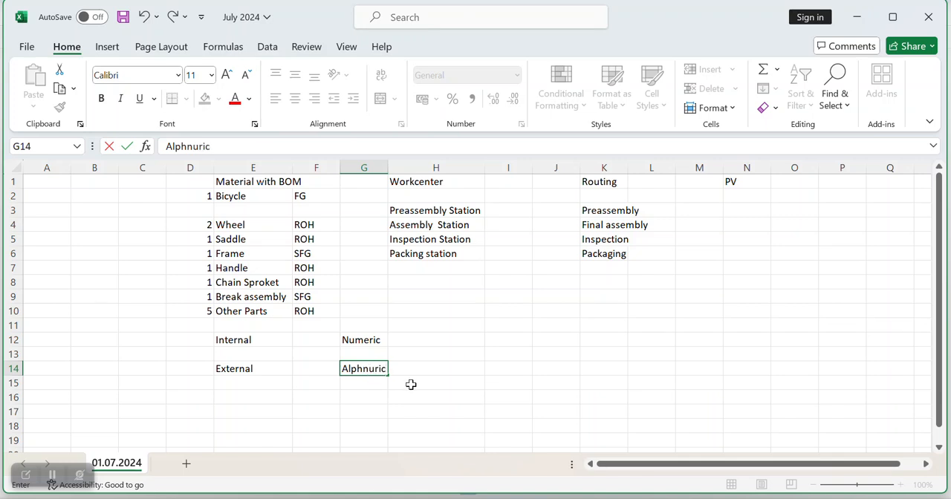
left_click(245, 375)
left_click(364, 368)
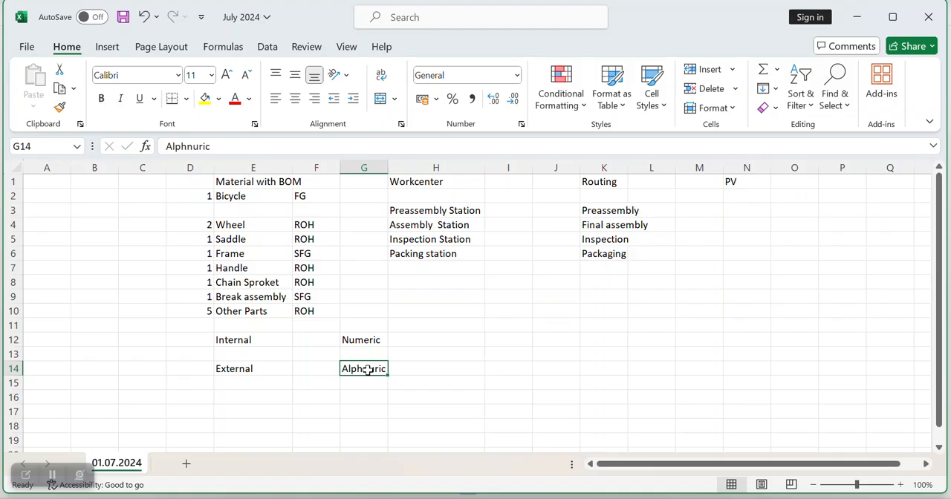
left_click(253, 339)
left_click(363, 340)
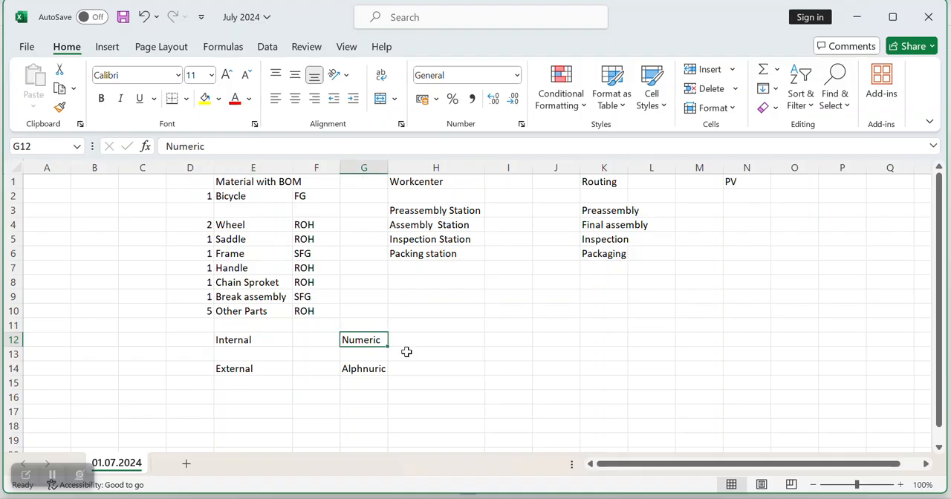
Step: Enter "18 char" in cell H12 as the length for the internal numeric numbering
left_click(440, 341)
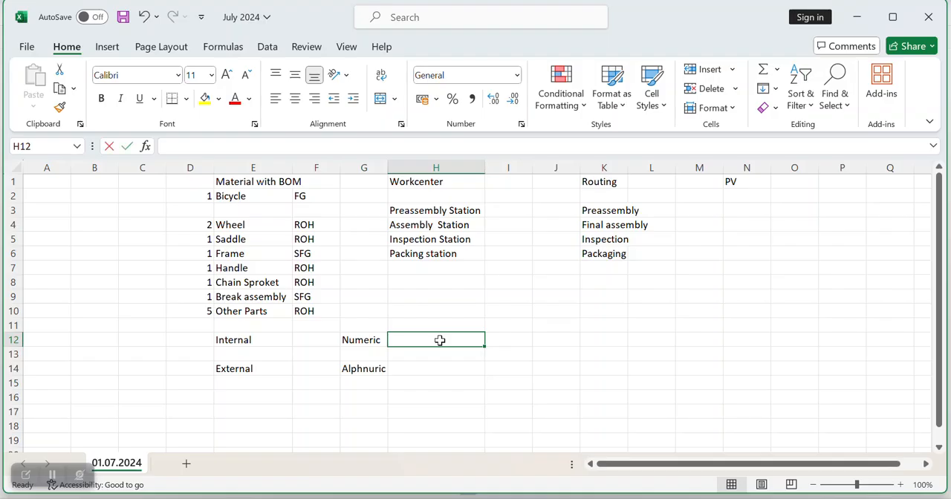
type("18 d")
key("BackSpace")
type("cha")
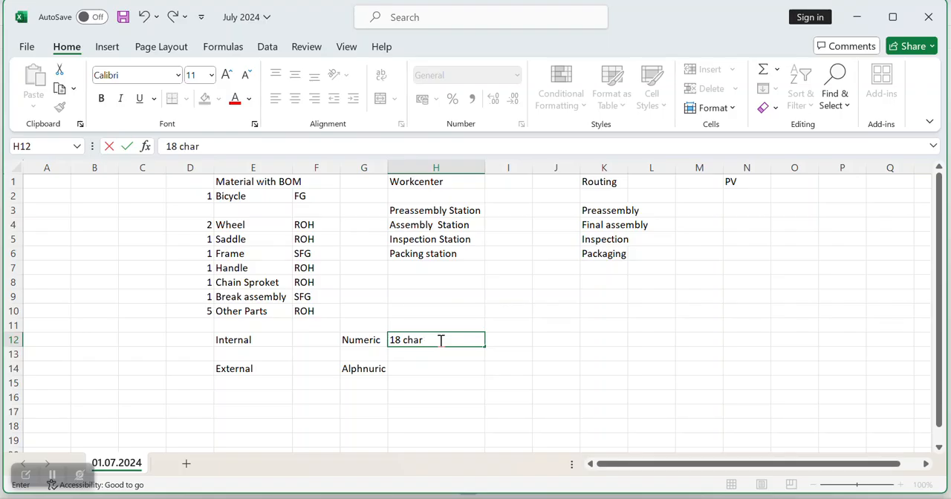
type("r")
left_click(522, 341)
Step: Add the headings "ECC" in cell H11 and "S4 Hana" in cell I11
left_click(450, 330)
type("ECC")
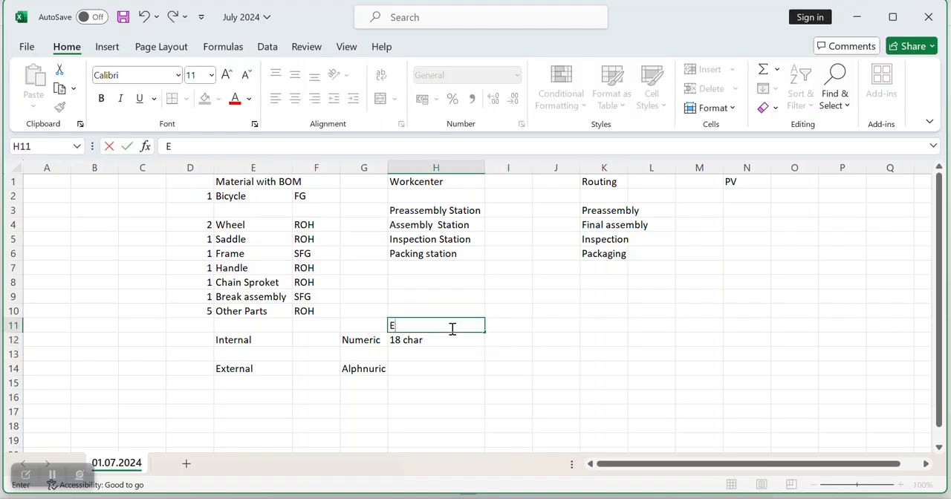
left_click(508, 327)
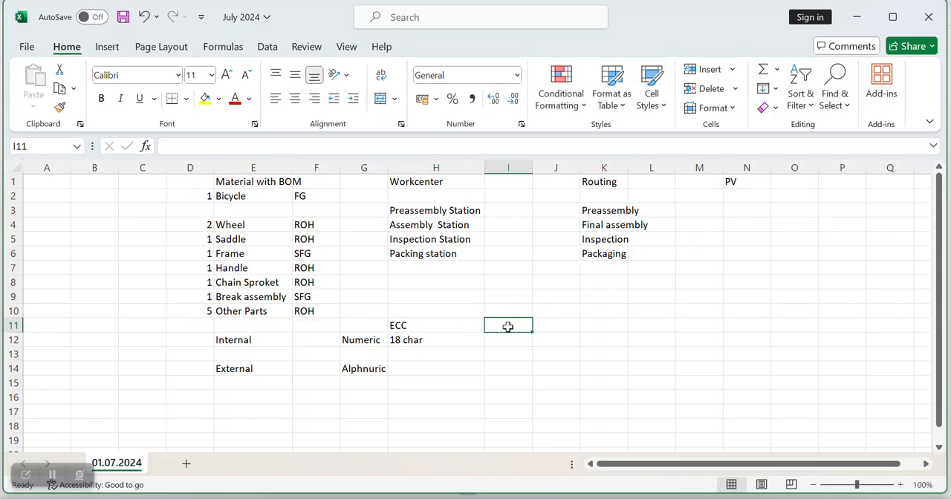
type("S4 Hana")
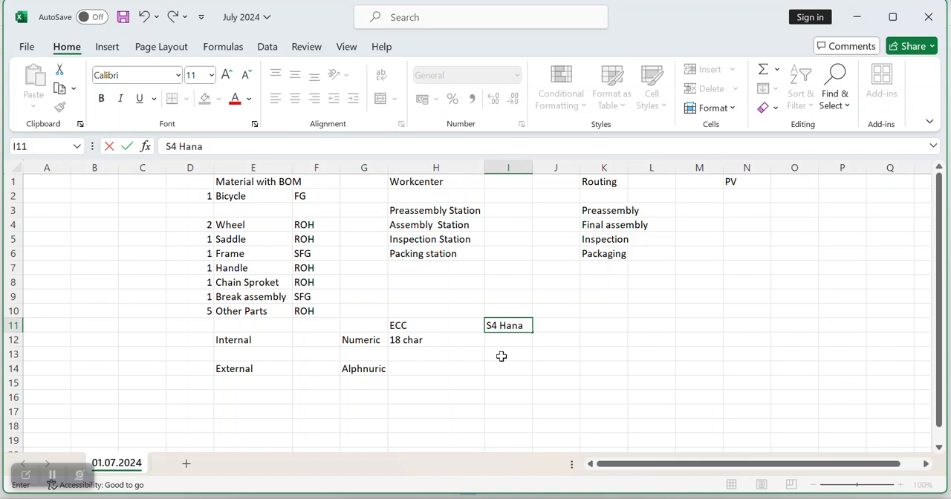
Step: Enter "40 Char" in cell I12 as the S4 Hana length for internal numbering
left_click(503, 343)
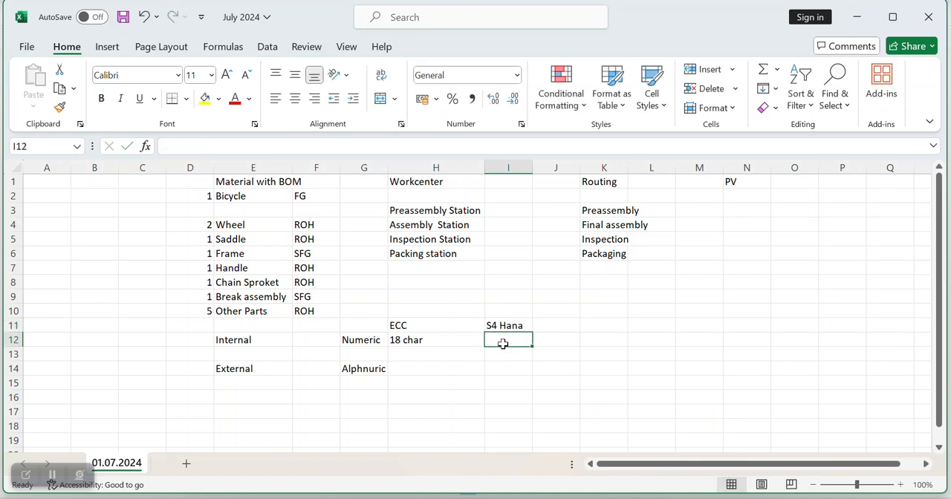
type("40 Char")
left_click(565, 350)
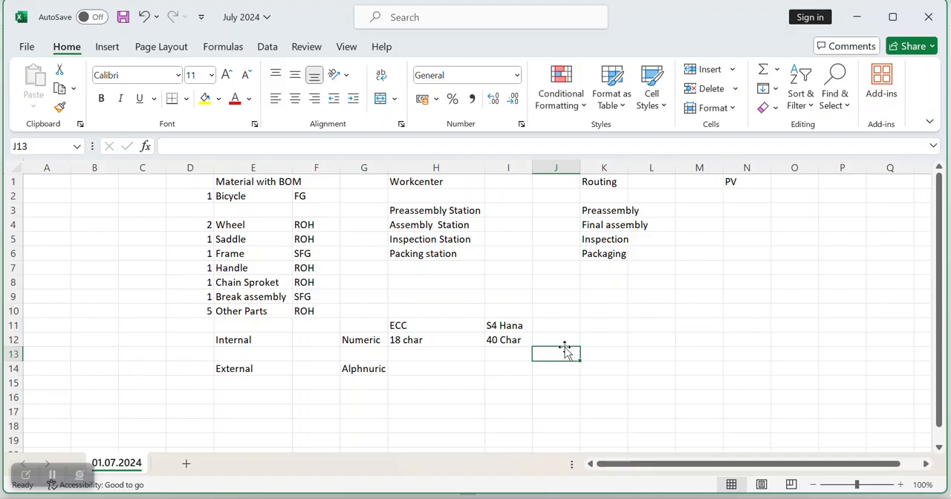
Step: Copy the "40 Char" and "18 char" lengths from the Internal row into cells I14 and H14 of the External row
left_click(496, 340)
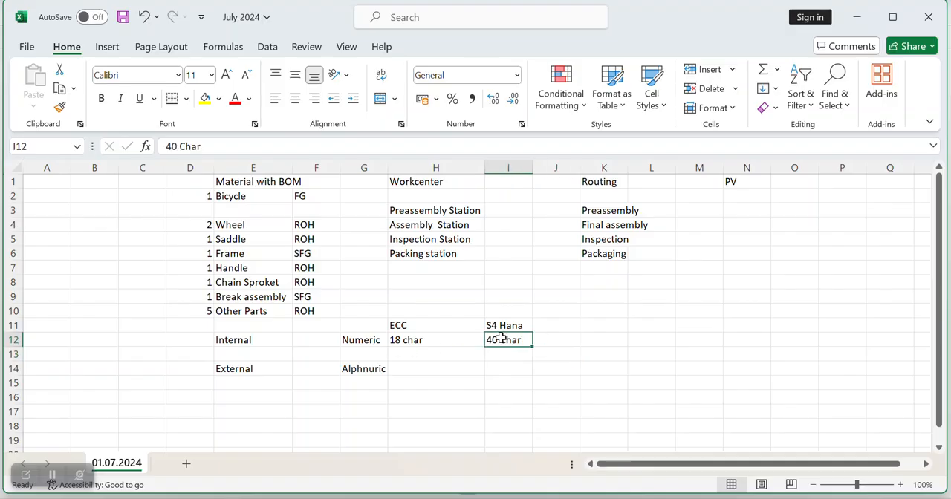
key("ctrl+c")
left_click(499, 375)
key("ctrl+v")
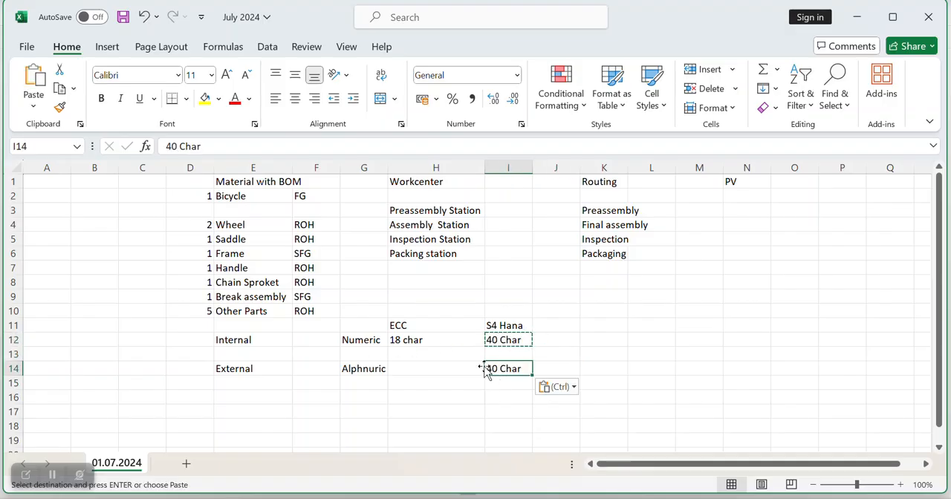
left_click(421, 341)
key("ctrl+c")
left_click(415, 366)
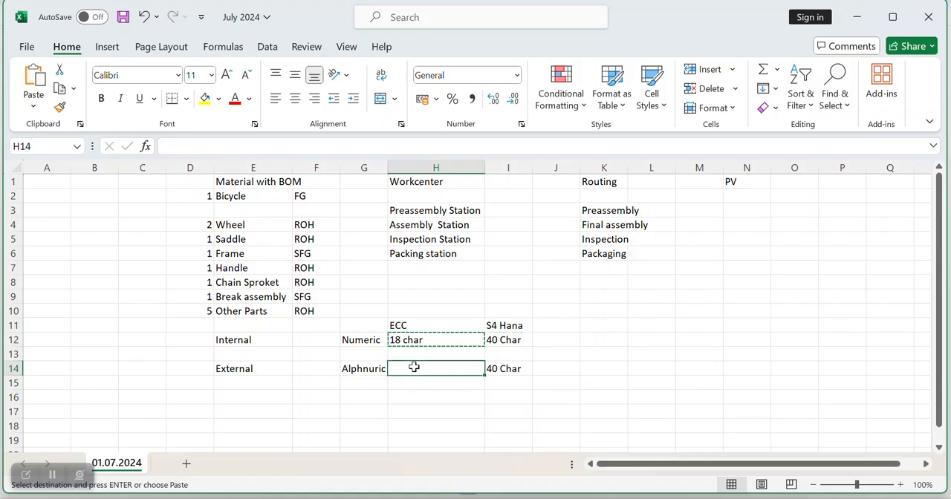
key("ctrl+v")
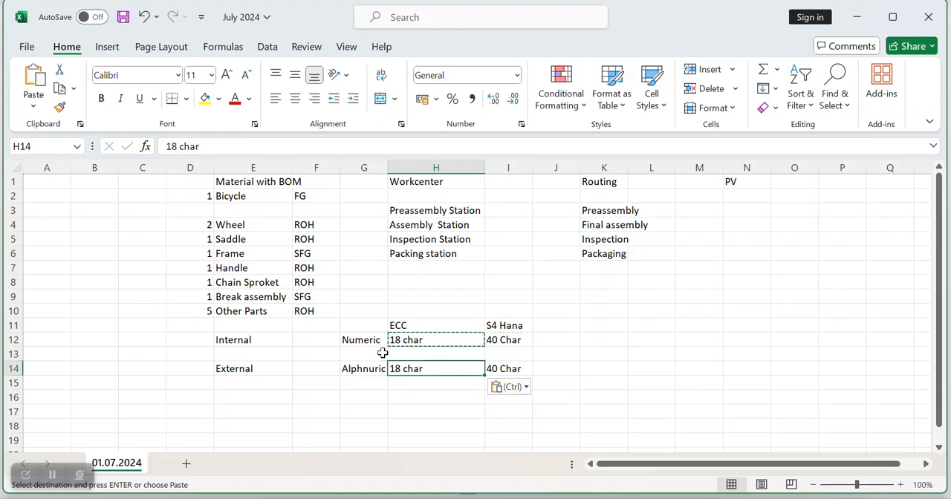
left_click(368, 342)
left_click(568, 326)
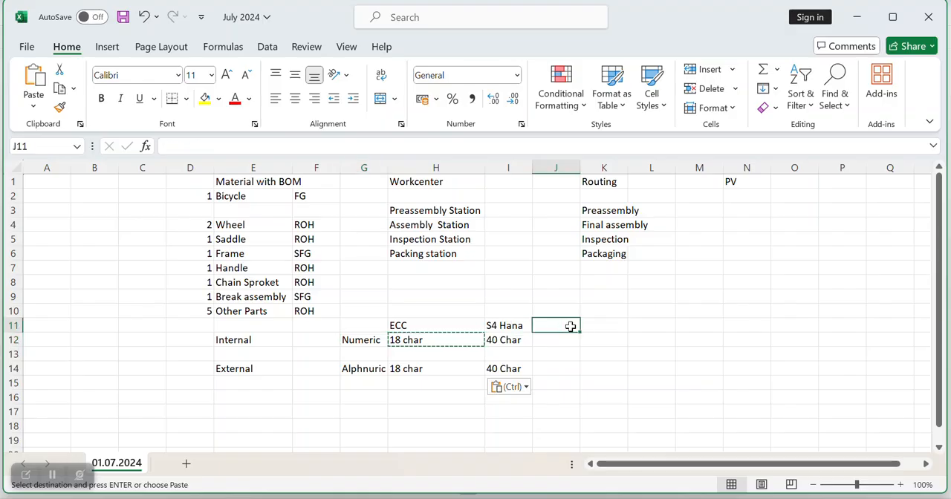
left_click(602, 327)
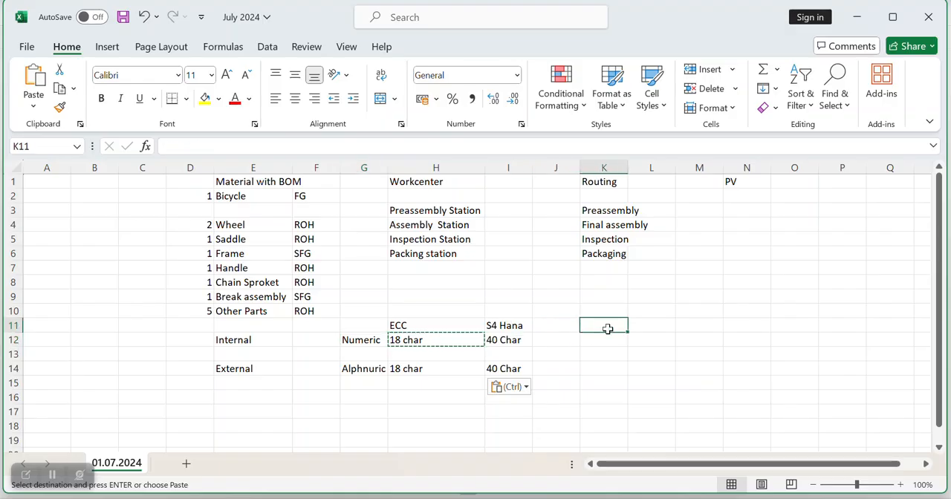
type("Ma")
key("BackSpace")
key("BackSpace")
key("BackSpace")
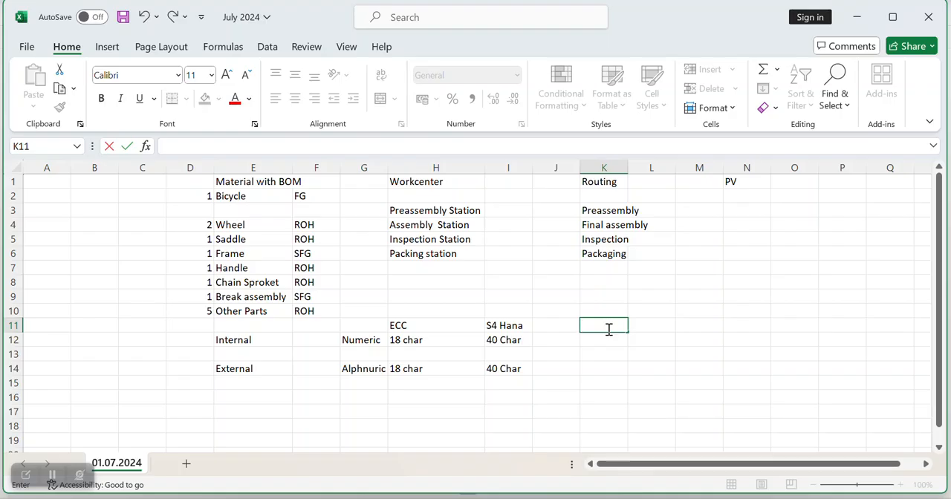
mouse_move(527, 494)
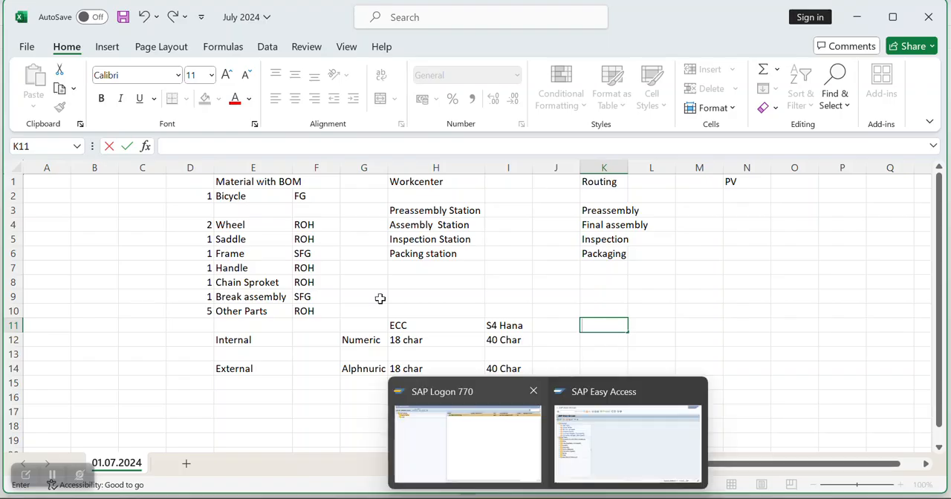
left_click(595, 415)
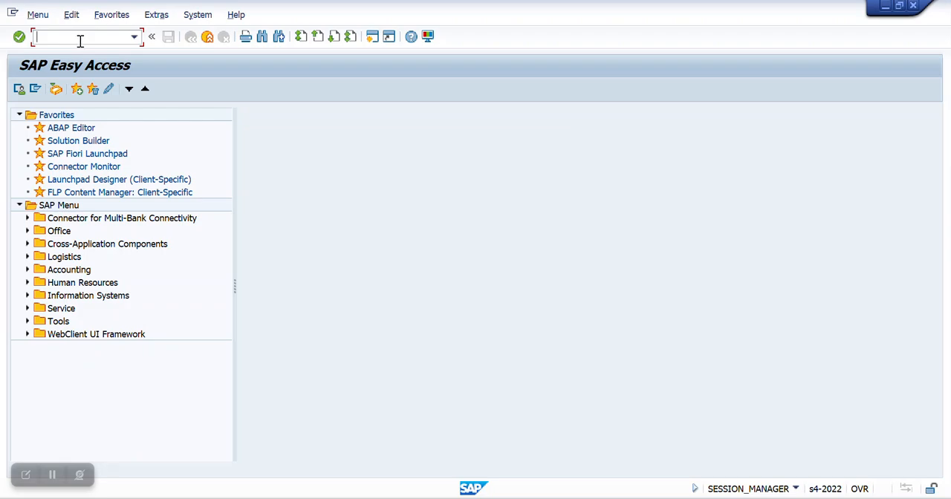
left_click(592, 443)
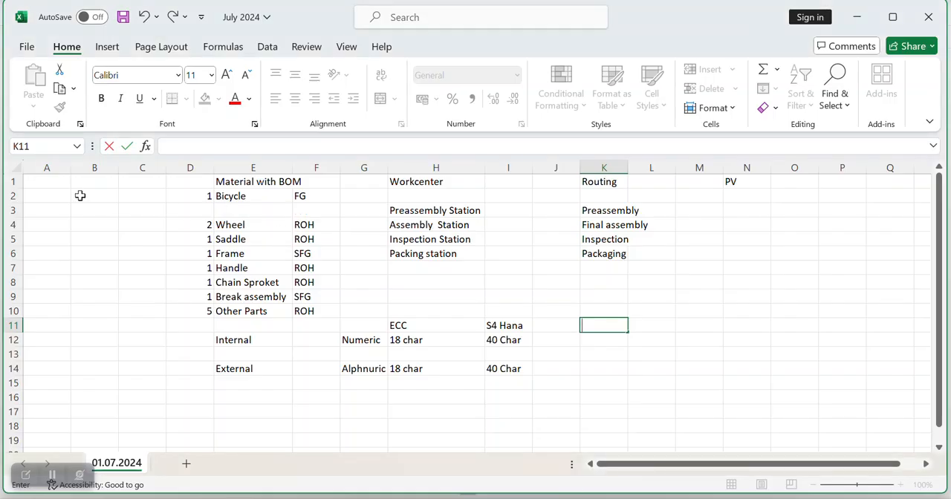
Step: Insert a new row above the Bicycle row and enter "MM01/MM02/MM03" under the Material with BOM heading in cell E2
left_click(13, 195)
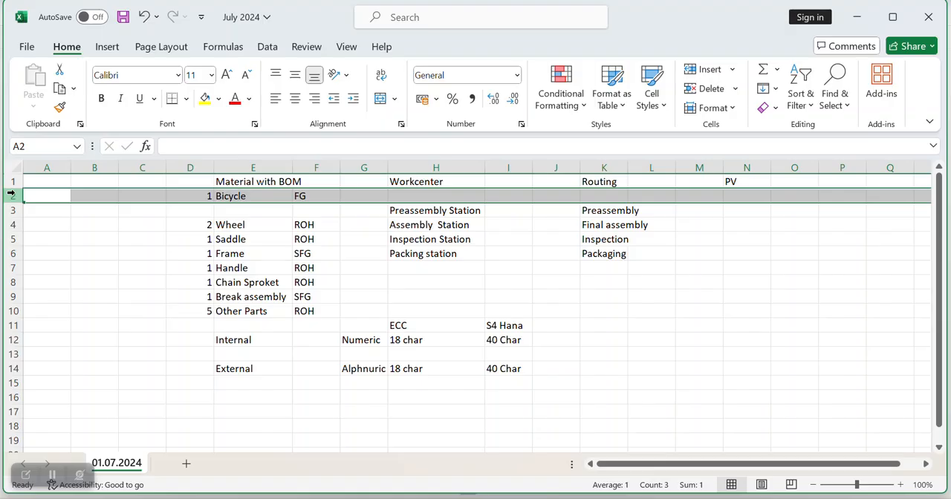
left_click(705, 71)
left_click(237, 195)
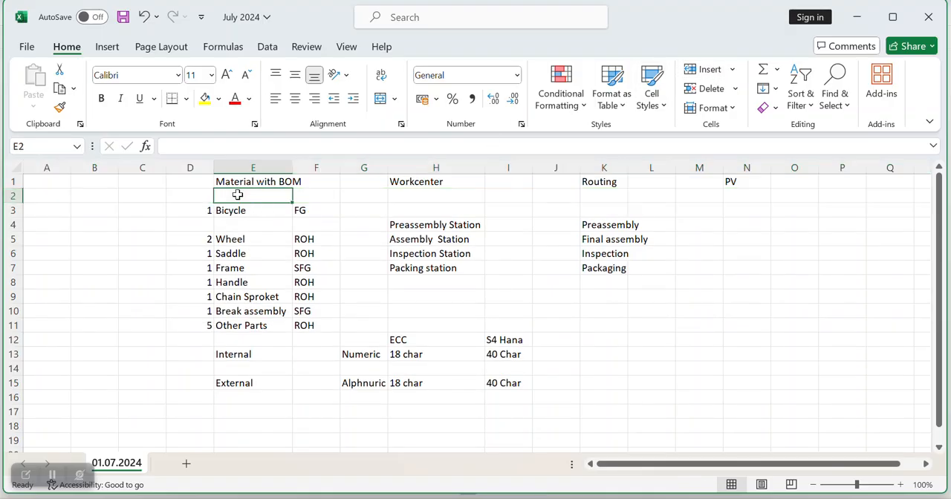
type("MM01")
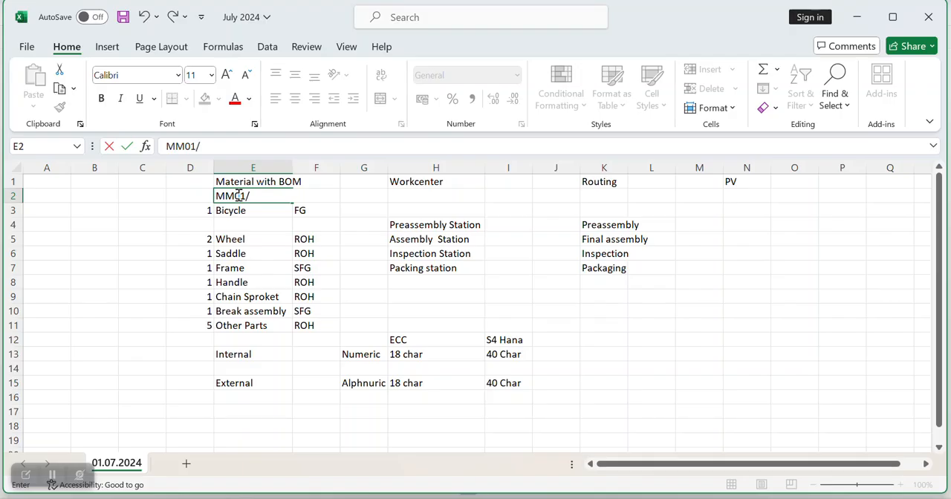
type("/MM02/MM03")
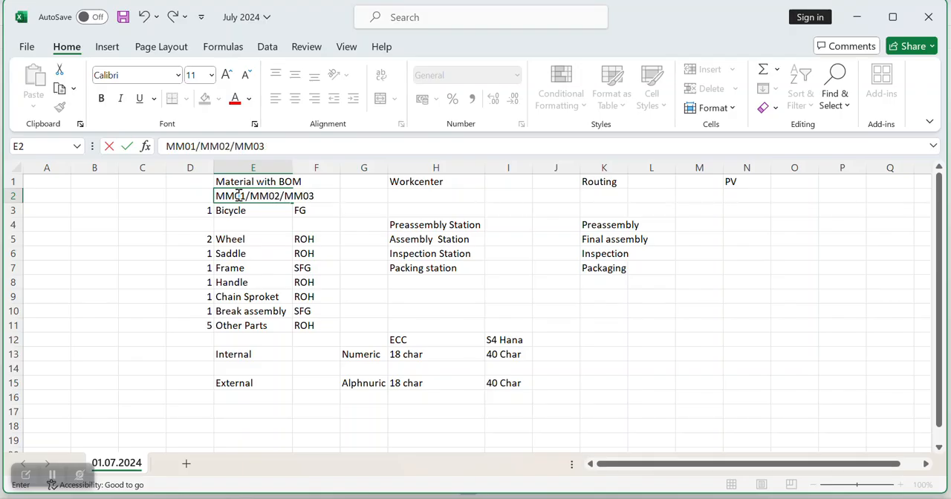
Step: Insert an empty row between the MM01/MM02/MM03 line and the Bicycle row
left_click(12, 211)
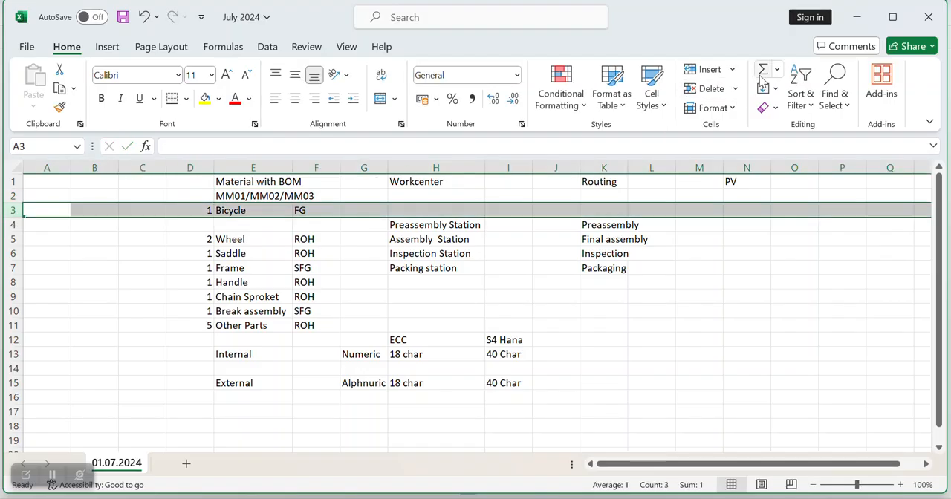
left_click(712, 71)
left_click(651, 311)
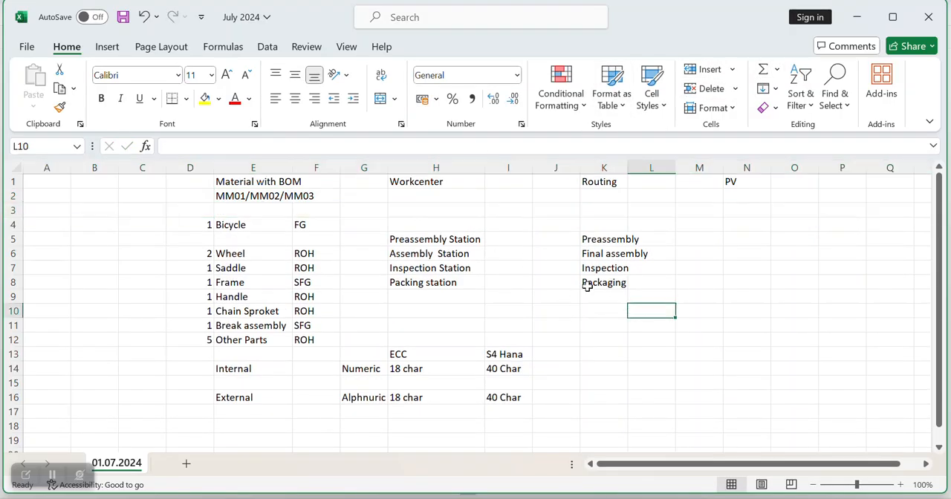
Step: Widen column E so the full "MM01/MM02/MM03" text fits in its cell
left_click(314, 197)
left_click(260, 198)
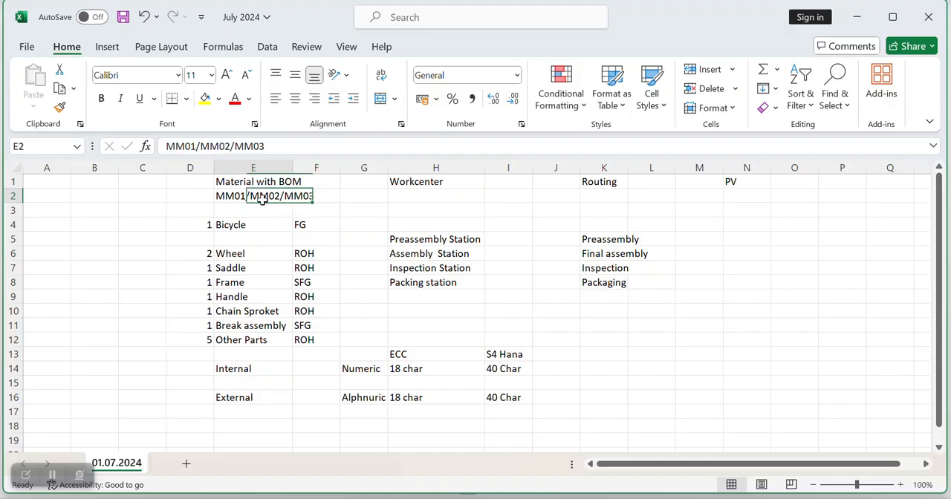
left_click_drag(293, 168, 317, 227)
left_click(307, 295)
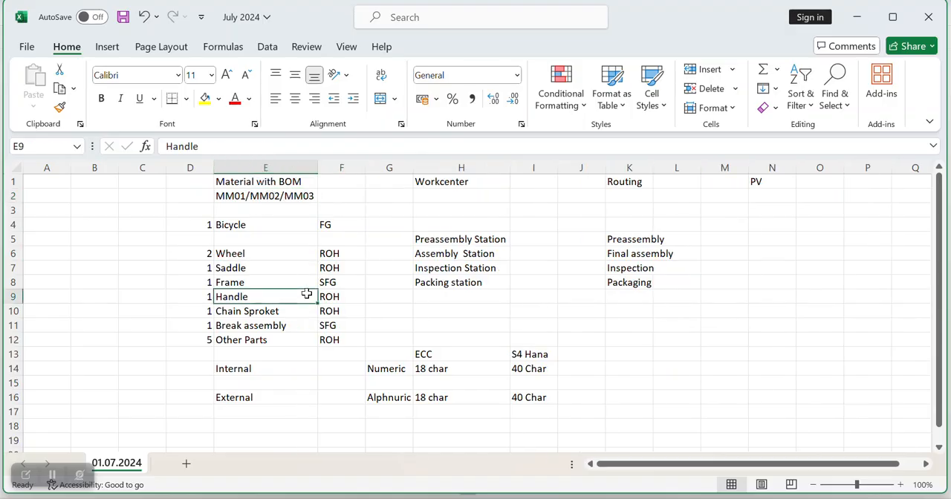
Step: Switch to SAP Easy Access, start transaction MM01 and set the industry sector to M Mechanical engineering
mouse_move(547, 498)
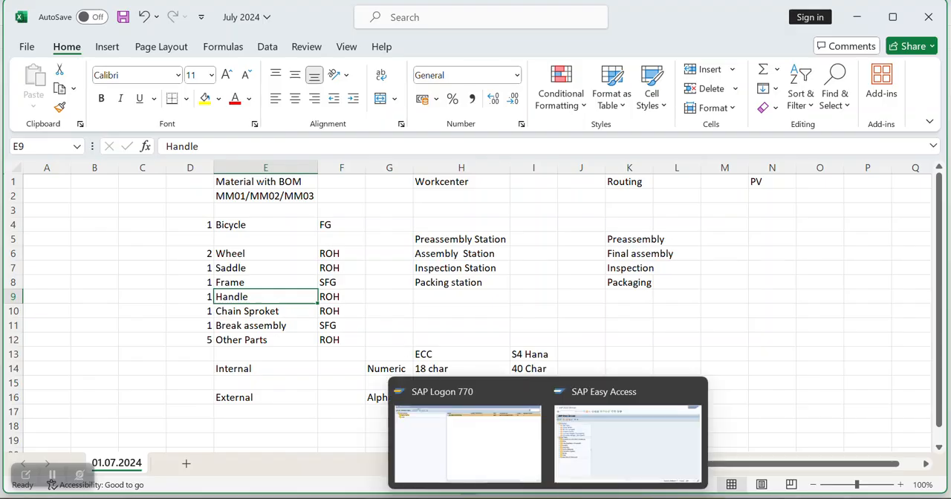
left_click(628, 440)
type("mm01")
key("Return")
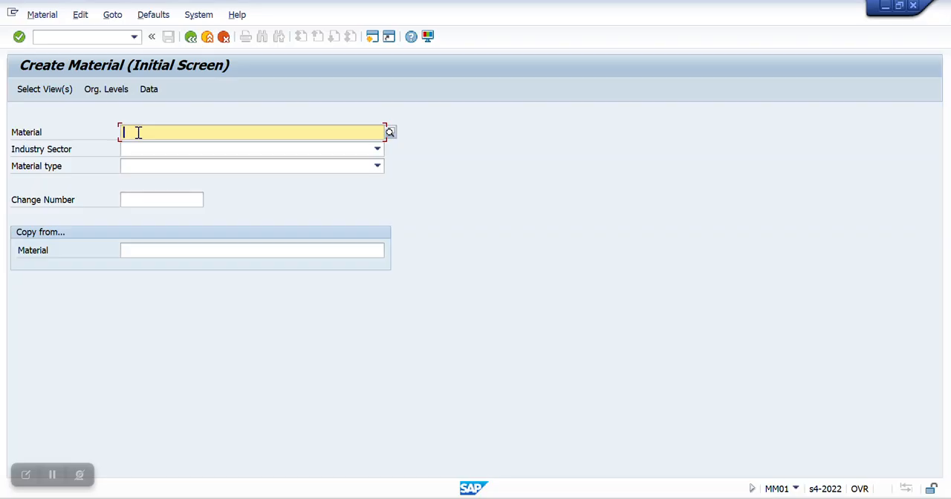
left_click(187, 151)
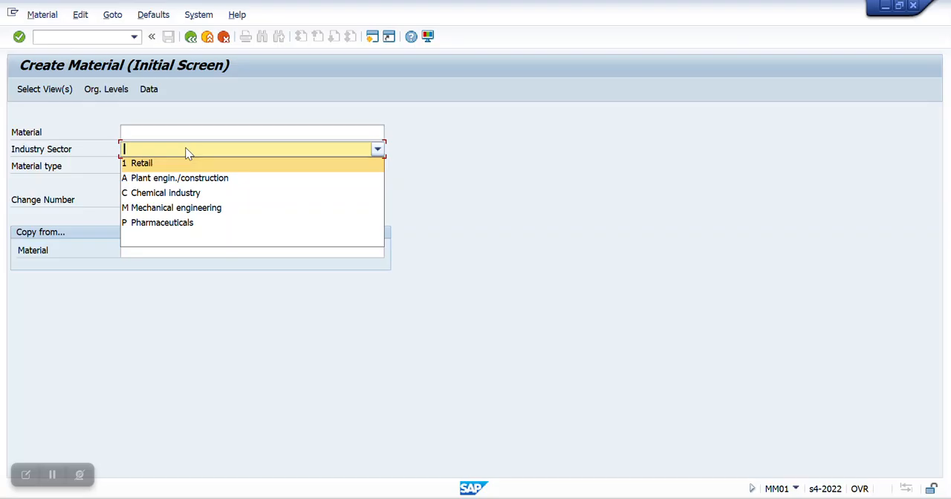
left_click(192, 213)
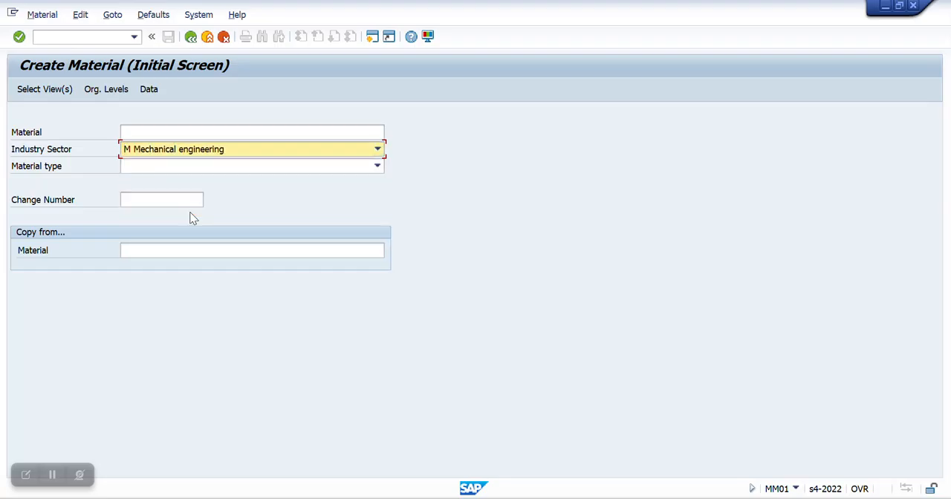
Step: Check the bicycle's material type in the Excel overview, and set the material type in SAP to FERT Finished Product
left_click(631, 418)
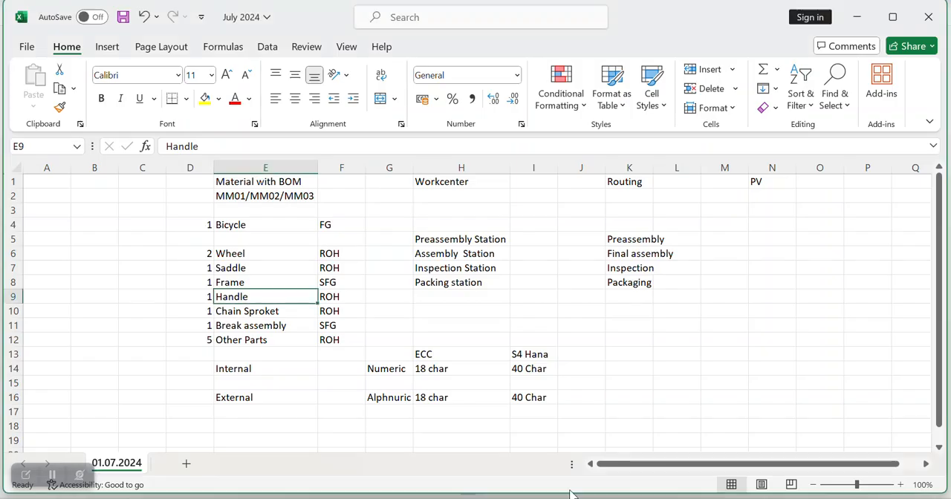
left_click(253, 225)
left_click(337, 225)
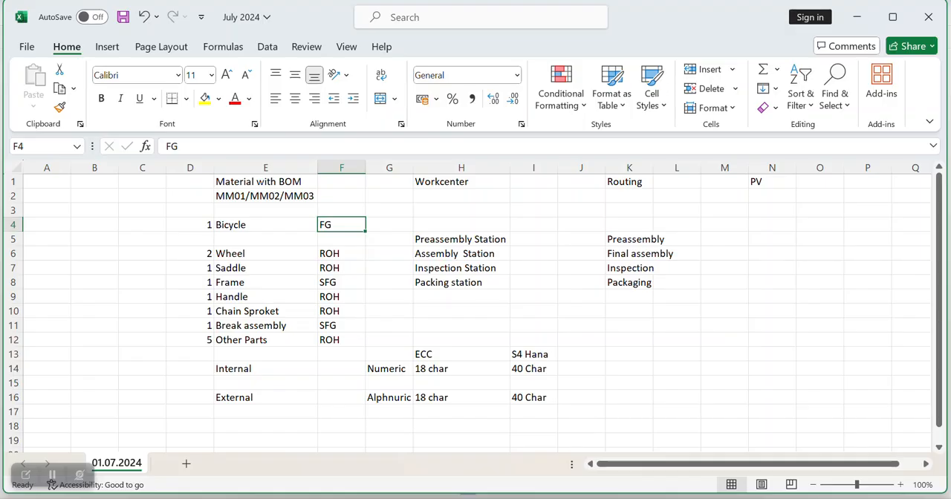
left_click(608, 432)
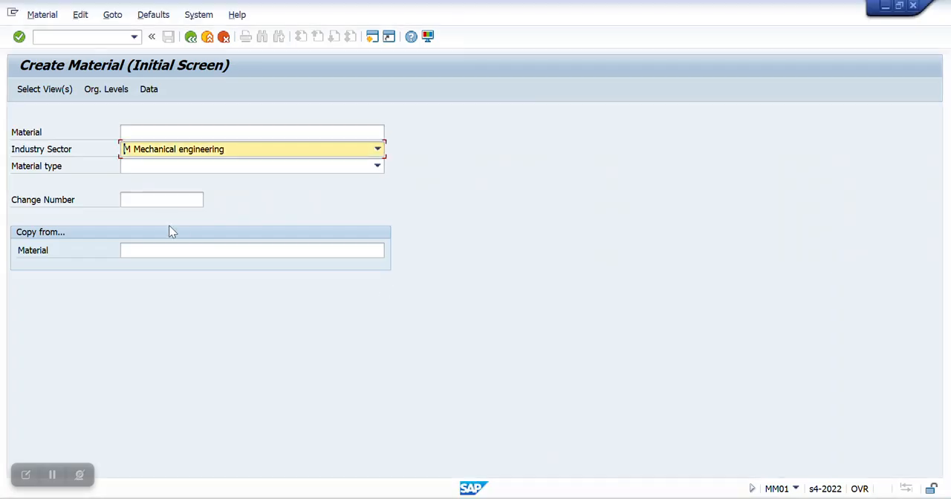
left_click(331, 168)
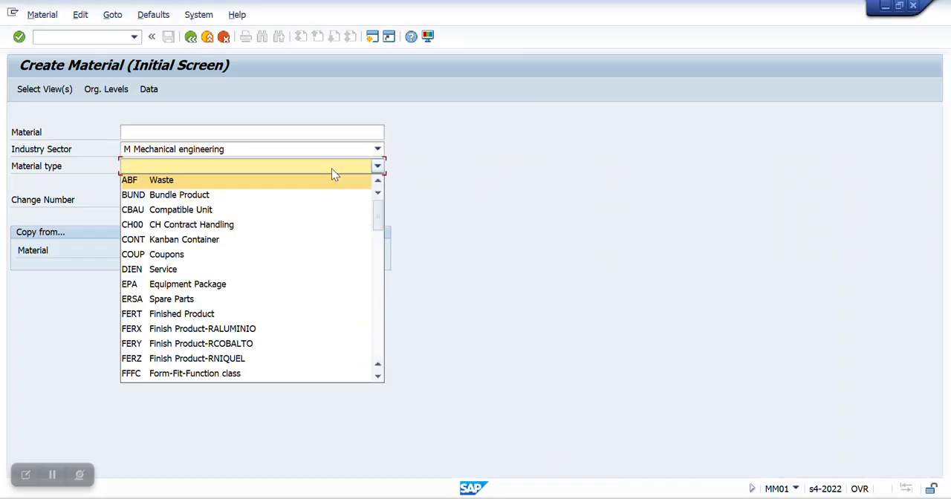
left_click(185, 314)
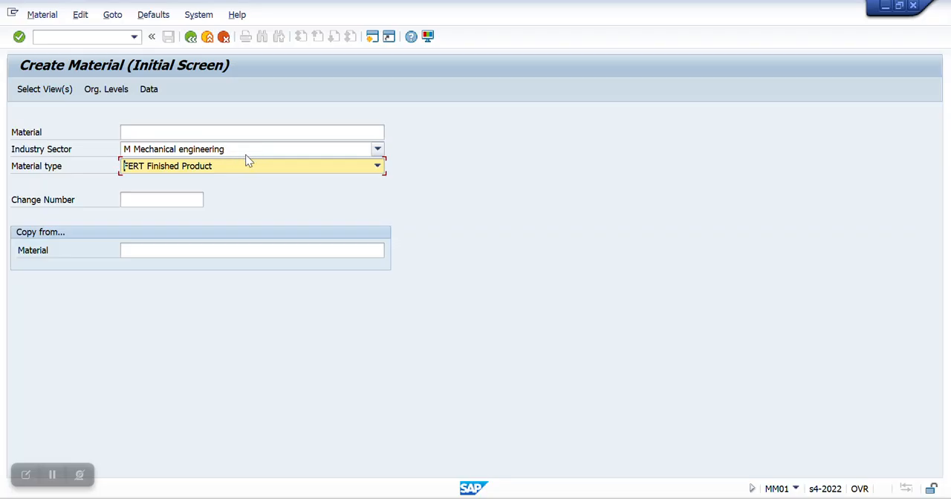
Step: Set M Mechanical engineering as the default industry sector and hide the industry sector on the initial screen
left_click(156, 16)
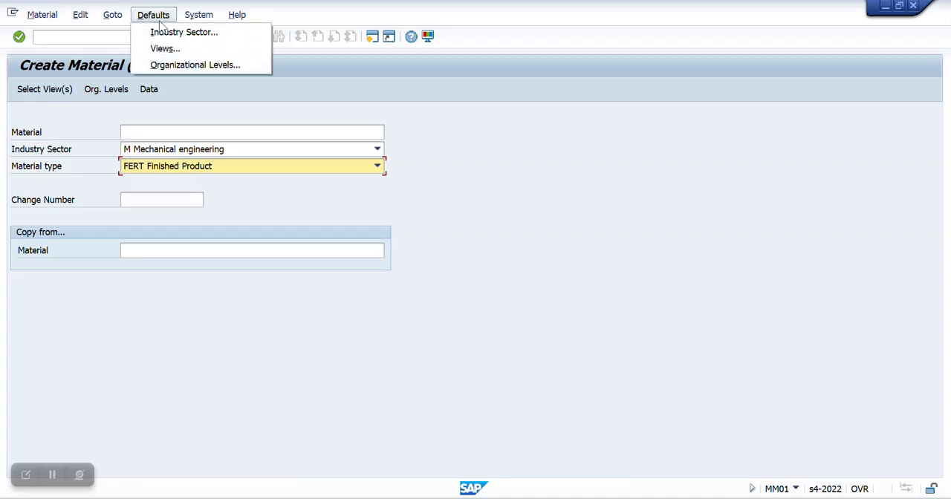
left_click(174, 33)
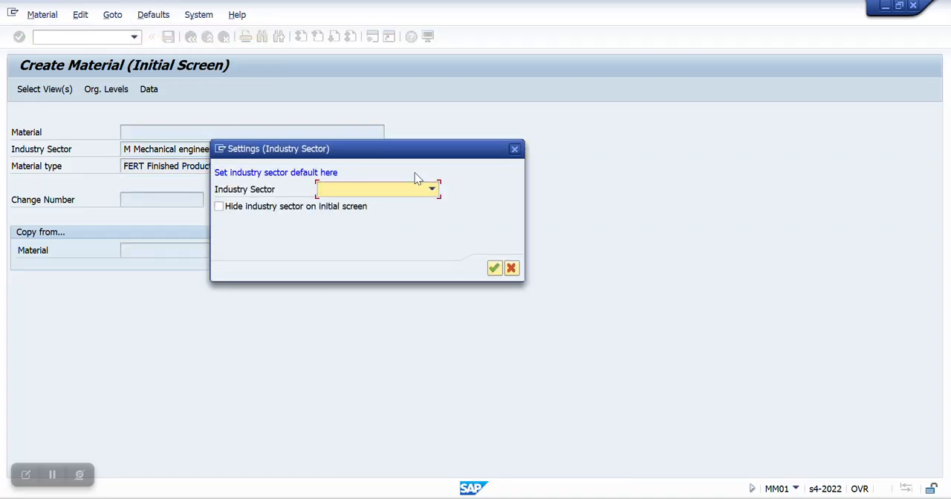
left_click(430, 189)
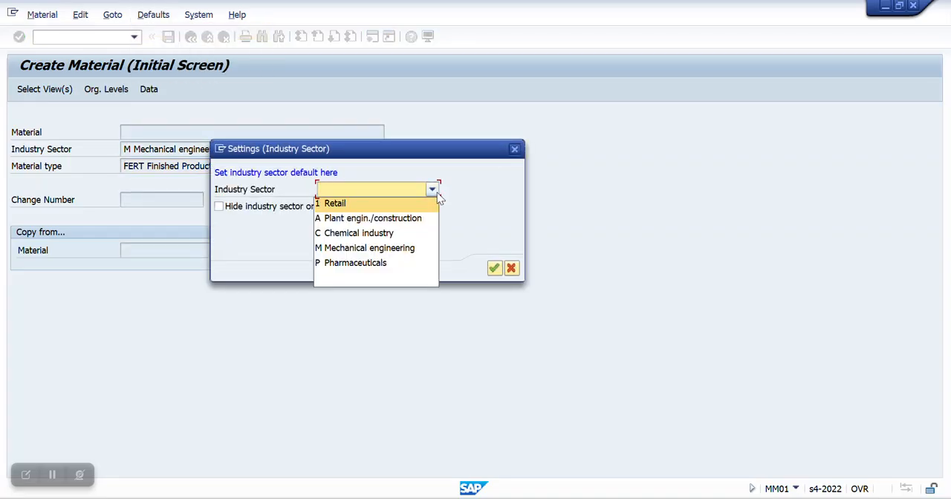
left_click(369, 249)
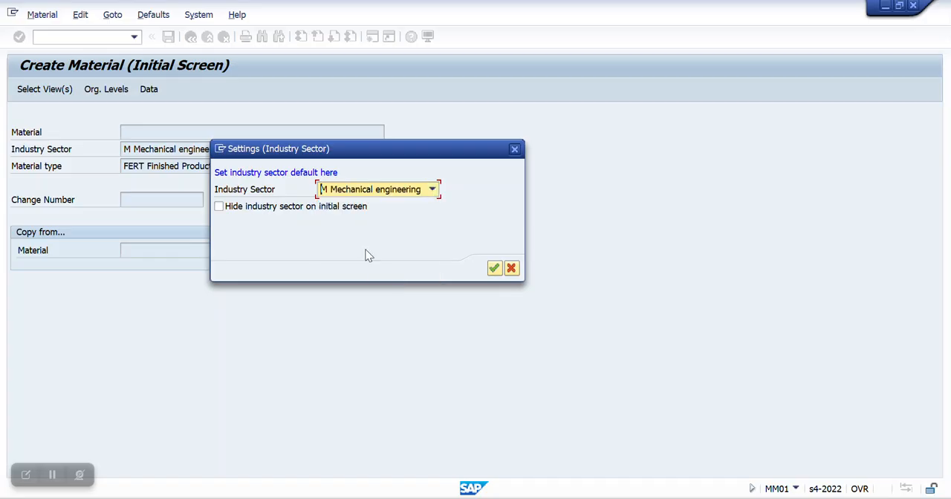
left_click(219, 206)
left_click(495, 269)
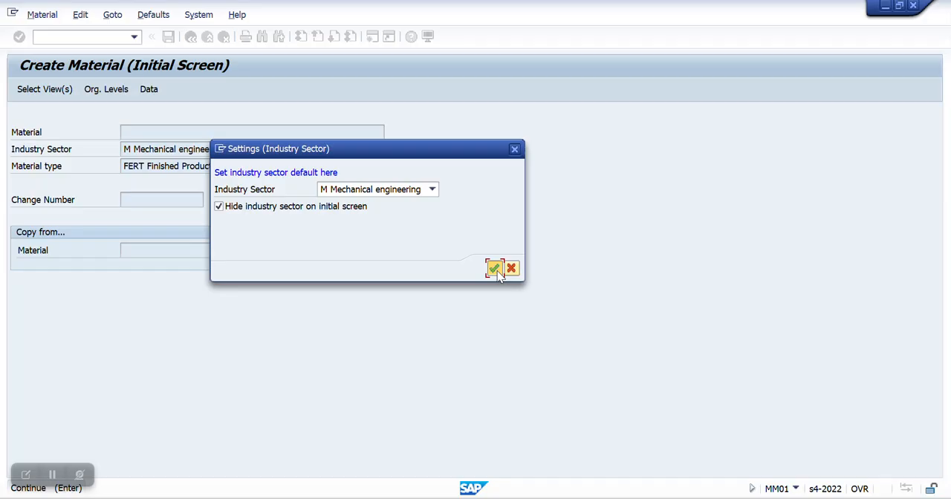
left_click(495, 269)
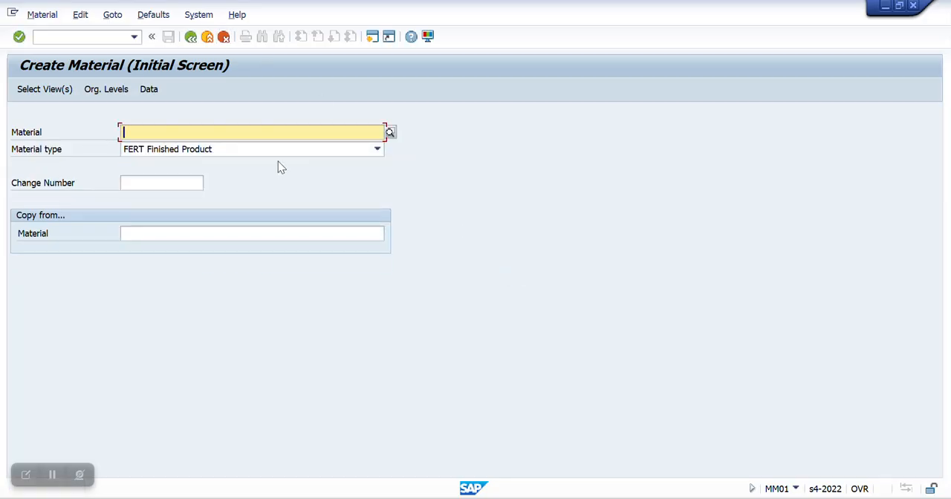
Step: Turn off hiding of the industry sector on the initial screen in the industry sector defaults
left_click(153, 15)
left_click(172, 33)
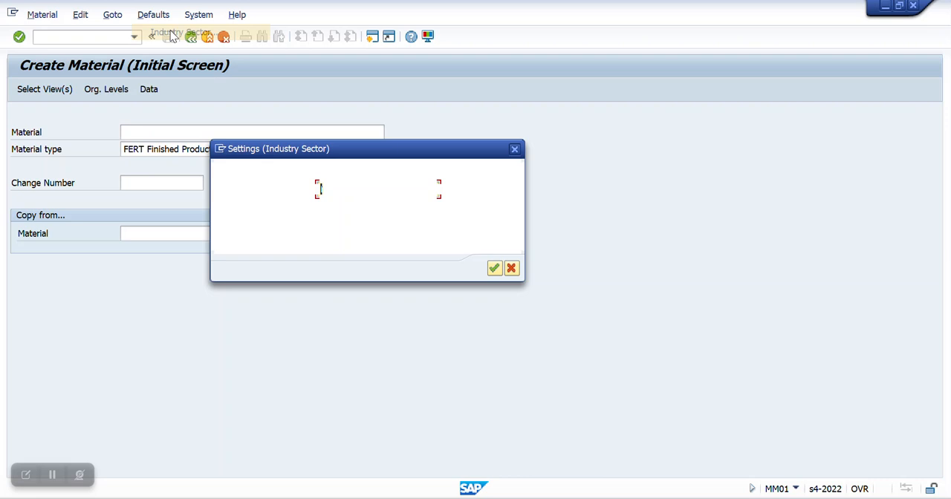
left_click(250, 211)
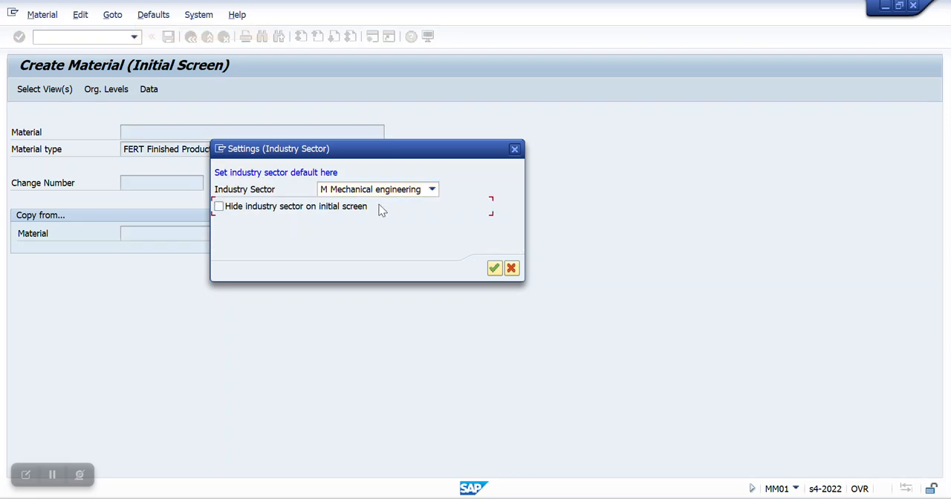
left_click(494, 269)
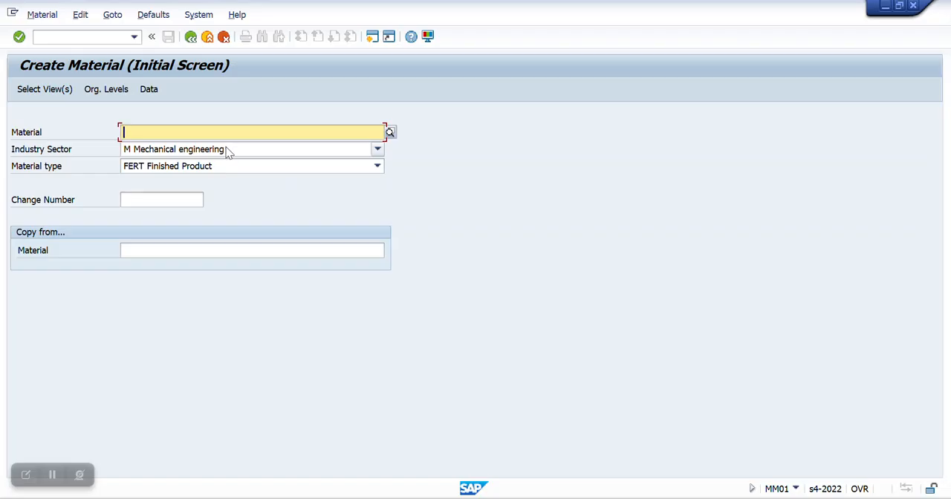
Step: Choose M Mechanical engineering again as the industry sector default and re-enable hiding it on the initial screen
left_click(154, 15)
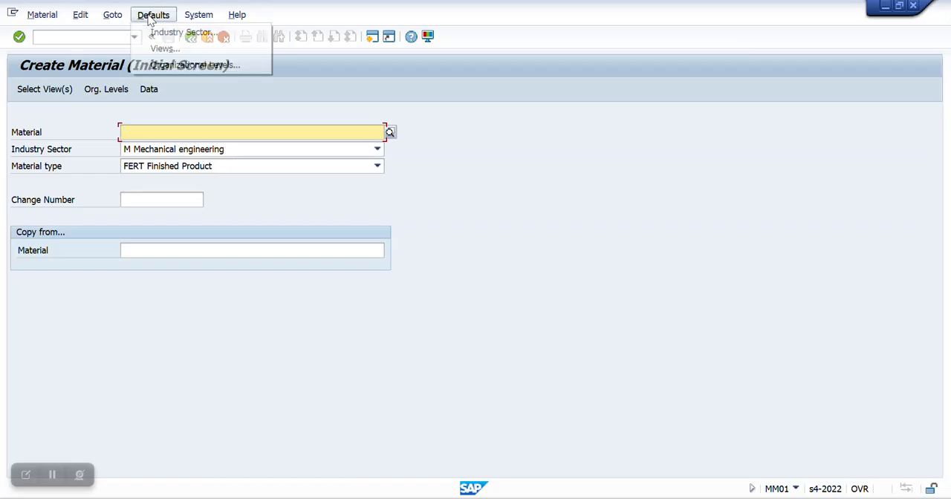
left_click(191, 33)
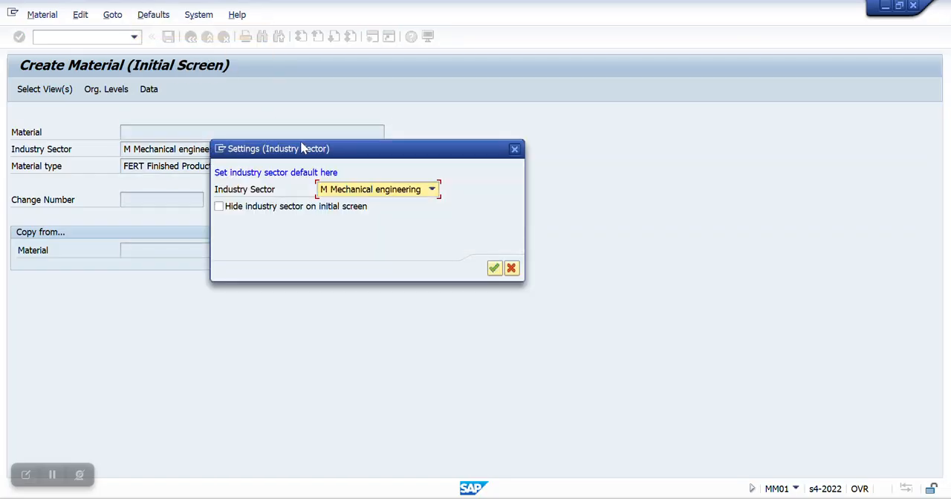
left_click(370, 197)
left_click(362, 279)
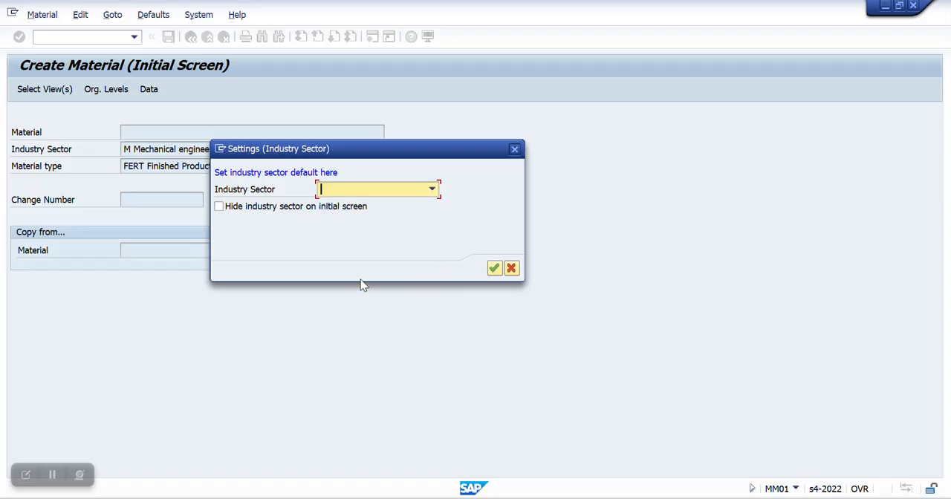
left_click(429, 188)
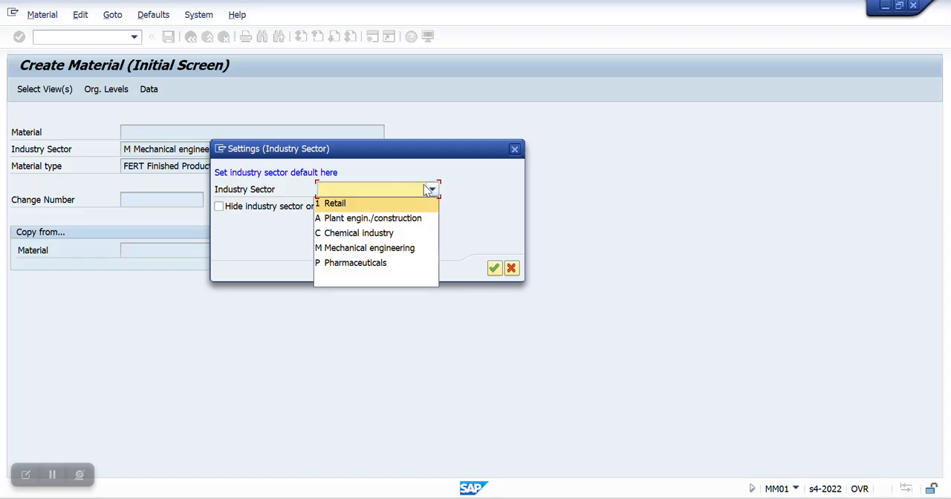
left_click(369, 249)
left_click(276, 208)
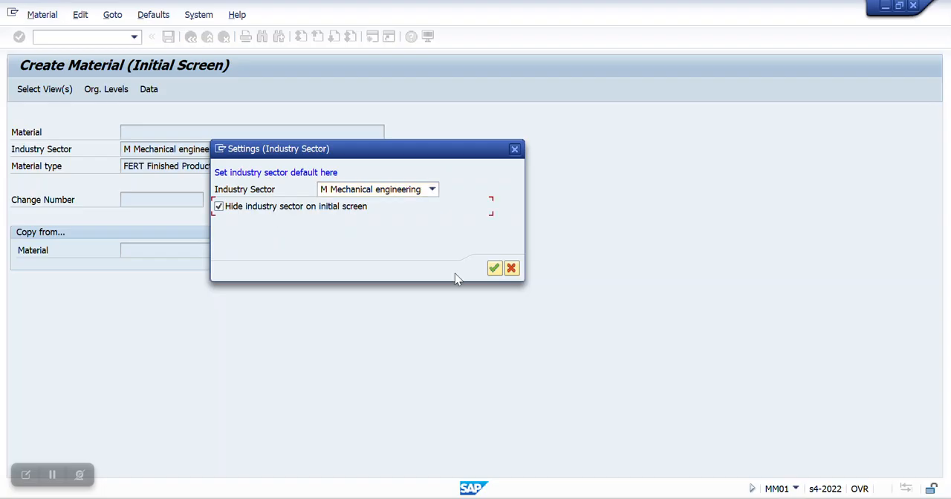
left_click(493, 268)
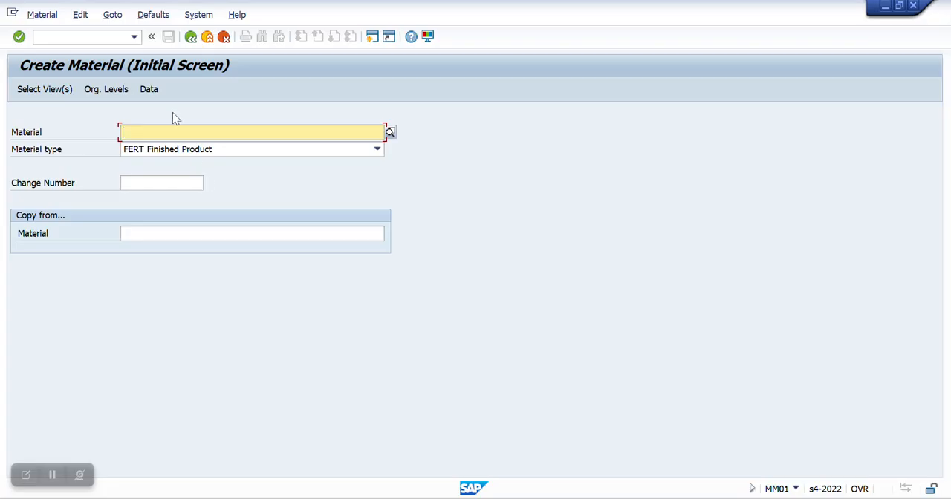
key("Return")
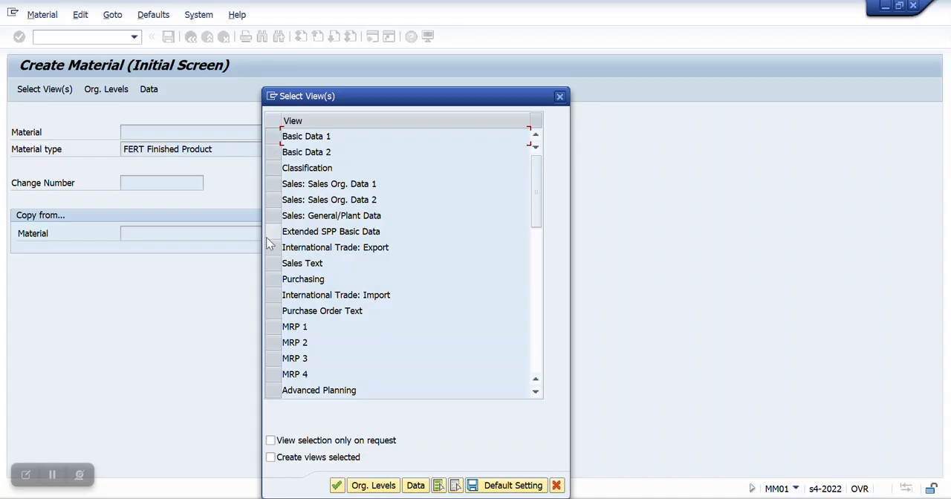
left_click(269, 324)
left_click_drag(269, 324, 278, 374)
scroll(277, 378, "down", 1)
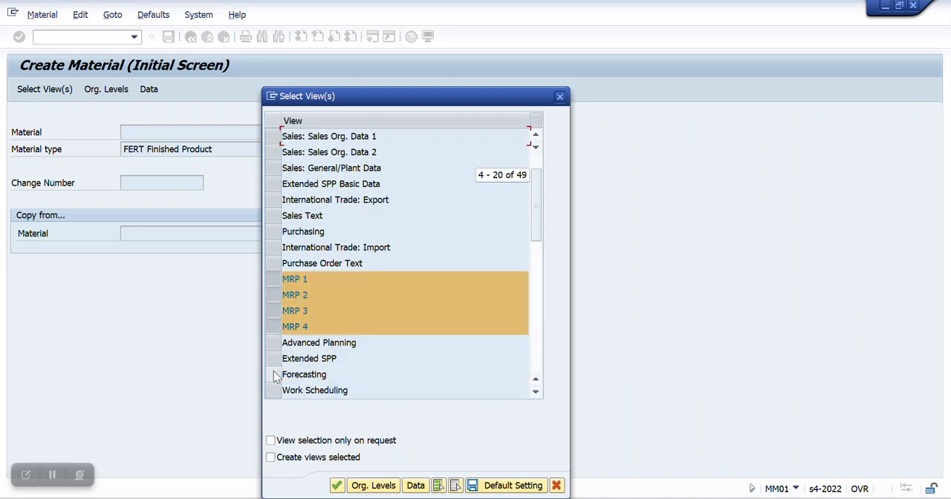
left_click(276, 391)
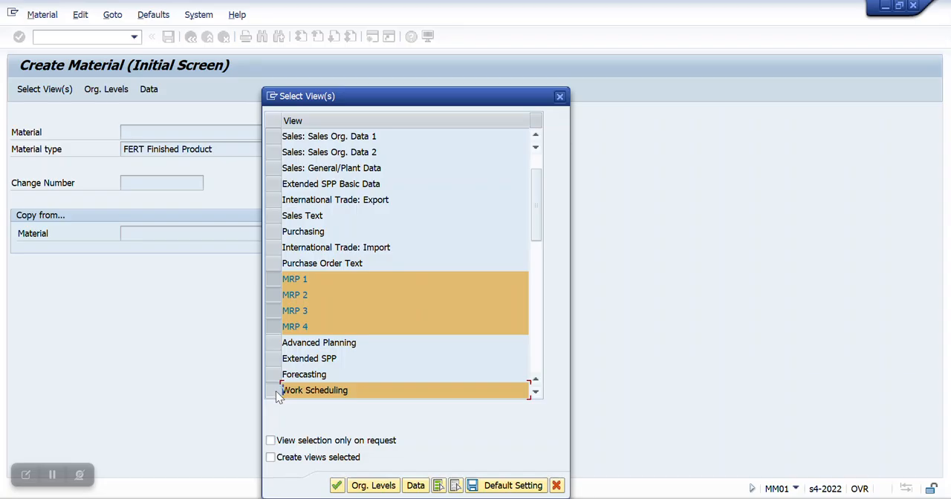
scroll(304, 283, "up", 3)
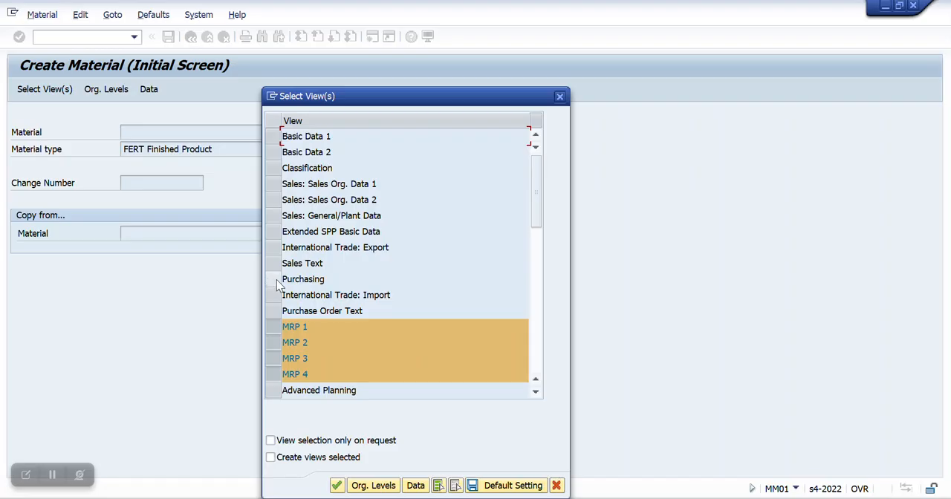
left_click(560, 96)
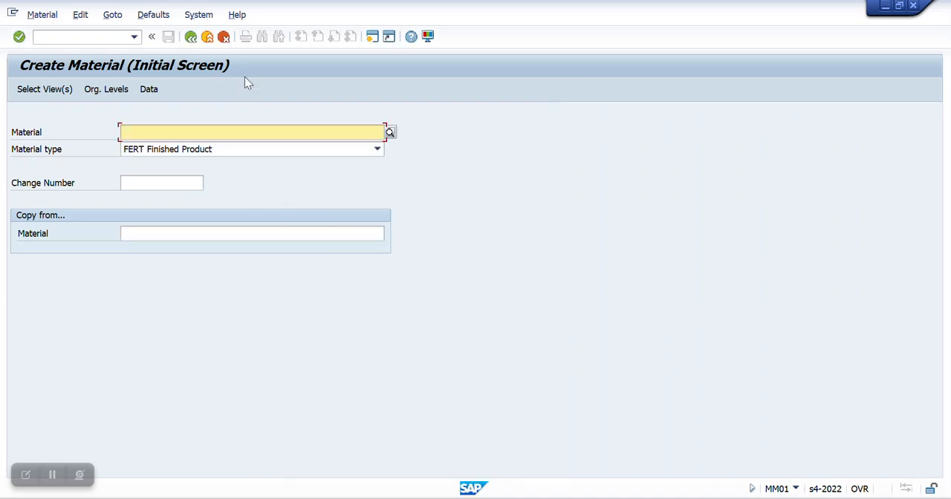
Step: Leave material creation for transaction SPRO and open the SAP Reference IMG
left_click(47, 37)
type("/n")
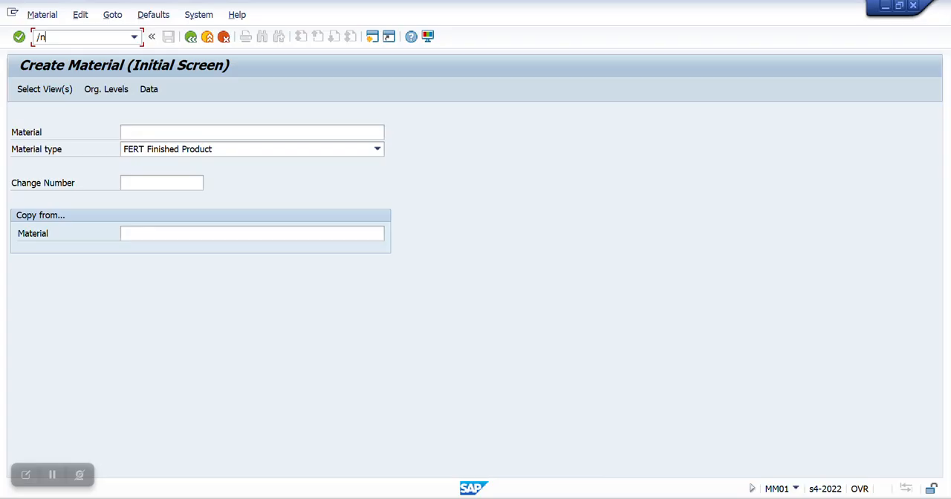
type("spro")
key("Return")
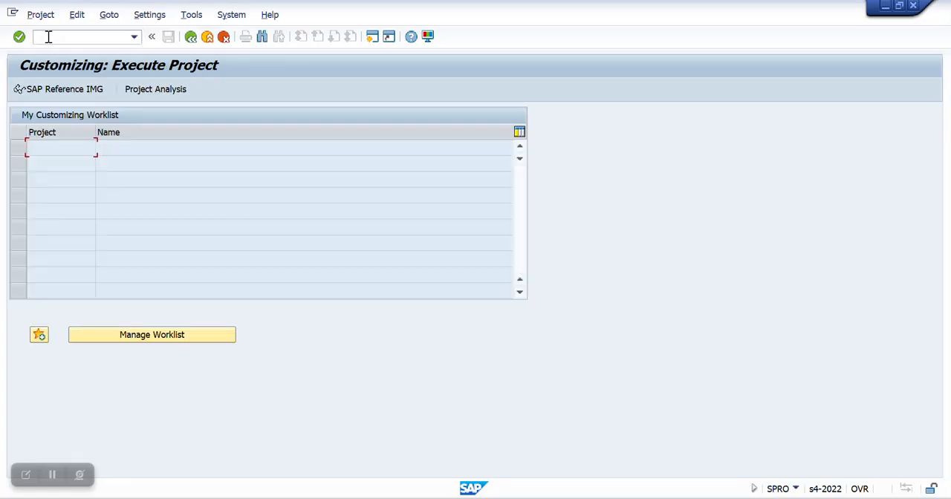
left_click(59, 88)
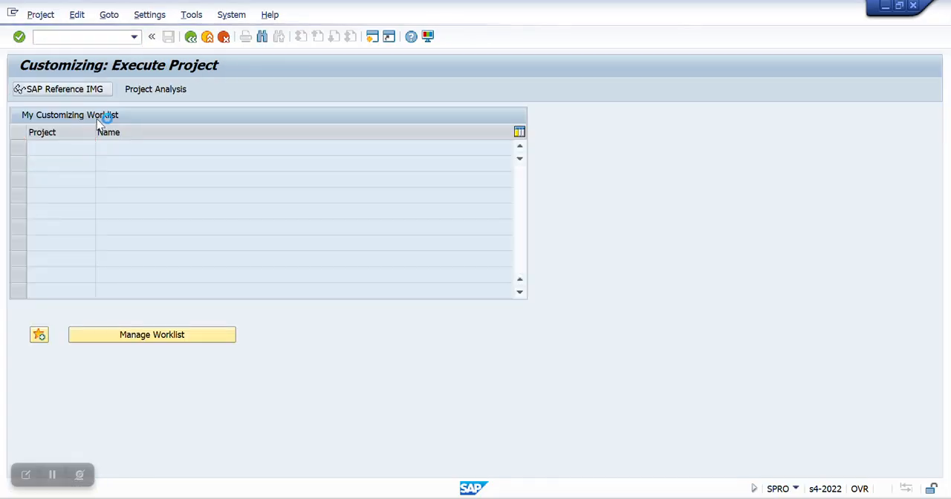
Step: Open Define Attributes of Material Types under Logistics - General, Material Master, Basic Settings, Material Types in the implementation guide
scroll(138, 187, "down", 5)
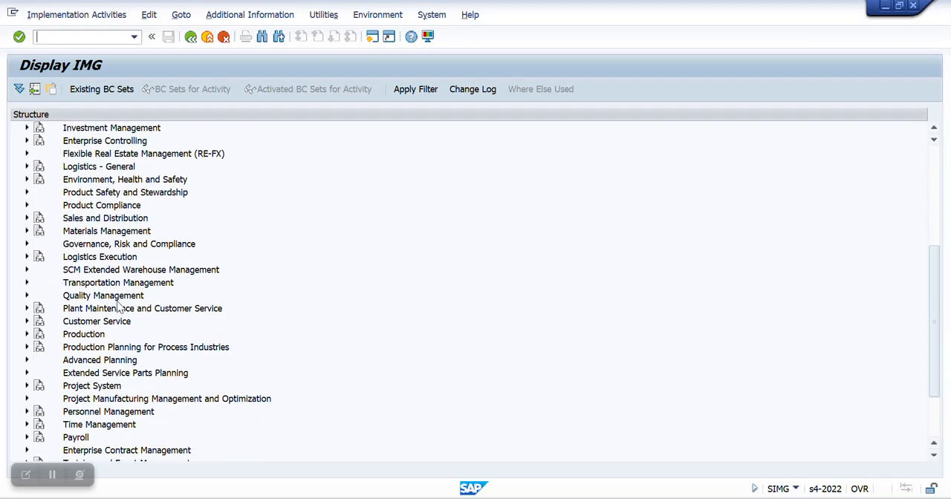
scroll(119, 309, "up", 5)
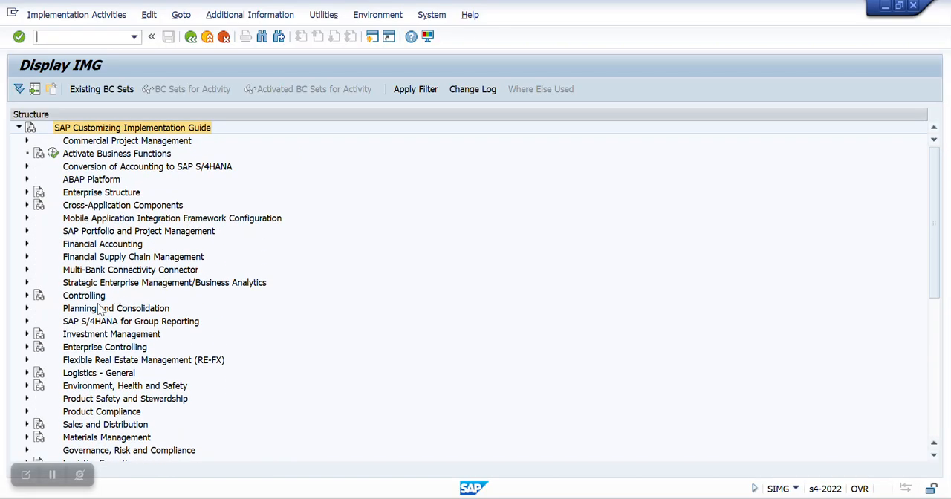
scroll(106, 421, "down", 1)
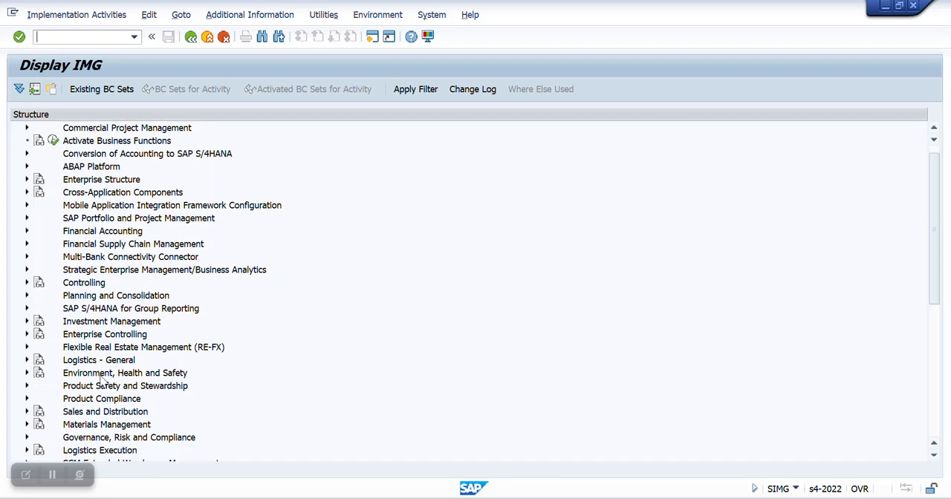
left_click(26, 359)
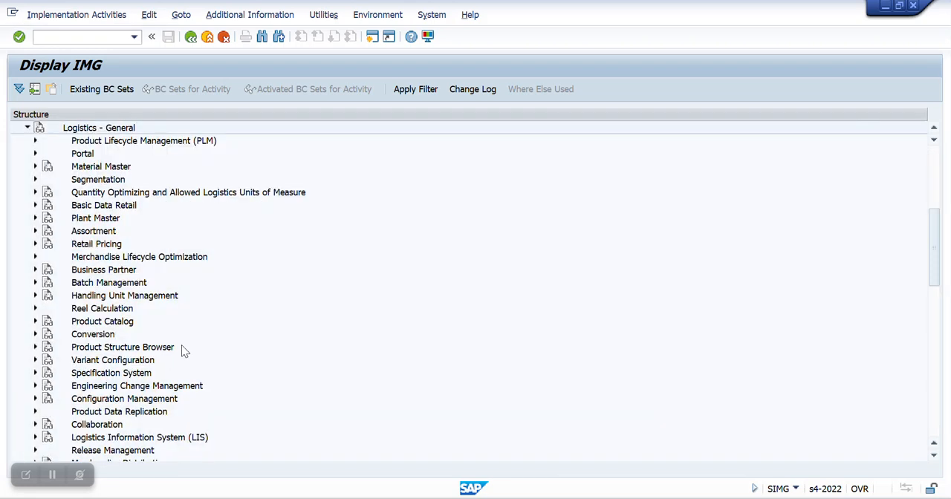
left_click(35, 167)
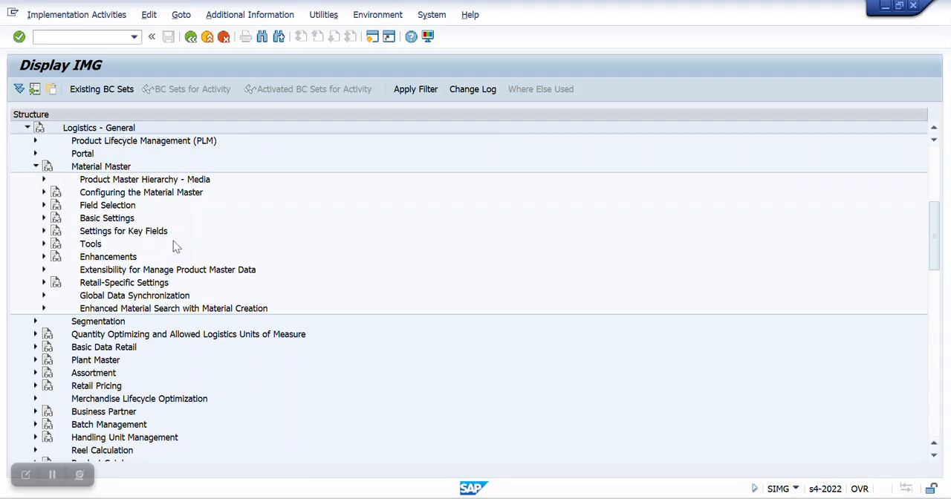
double_click(95, 218)
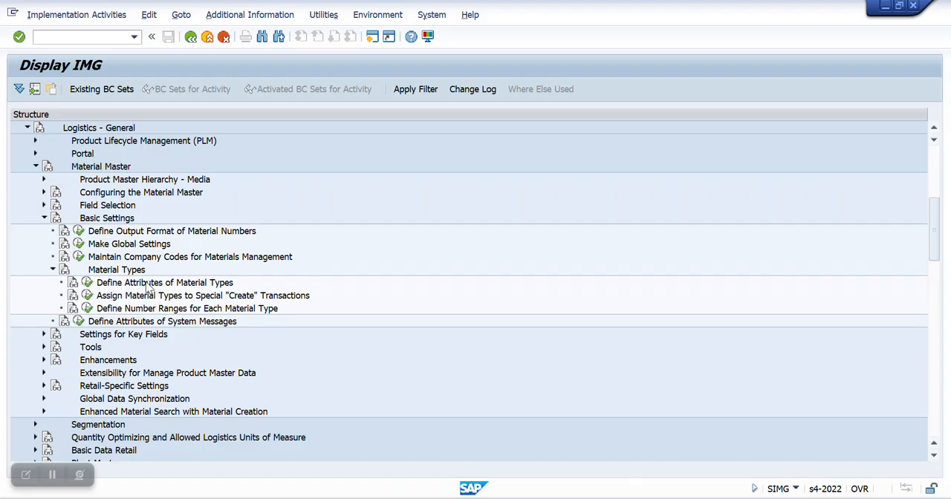
left_click(88, 285)
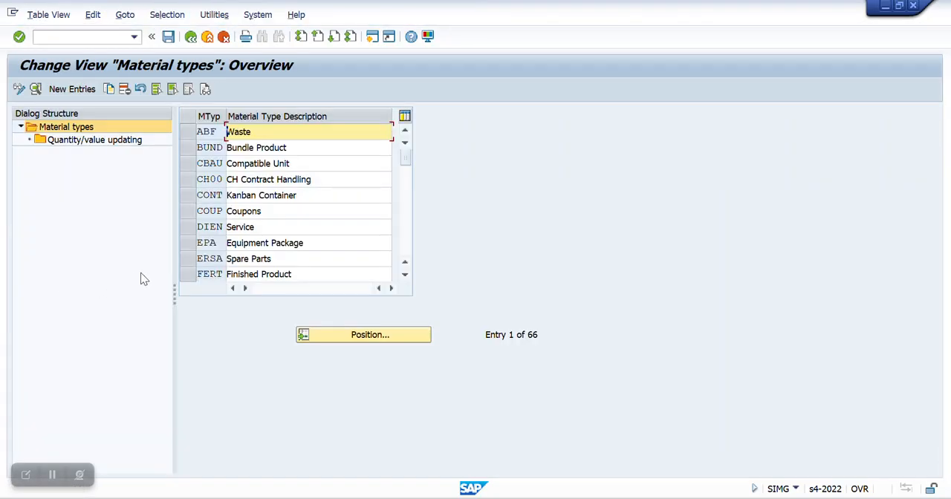
Step: Find material type FERT Finished Product in the material types overview and open its details
left_click(797, 489)
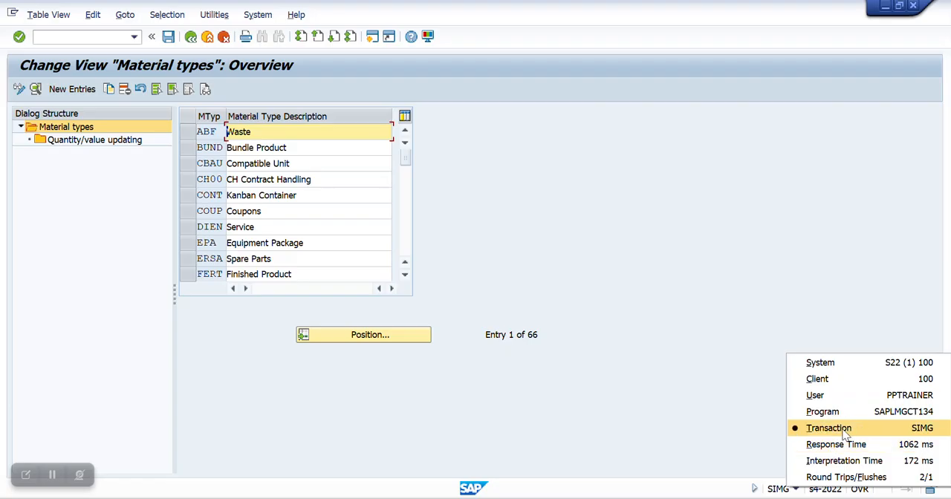
left_click(611, 388)
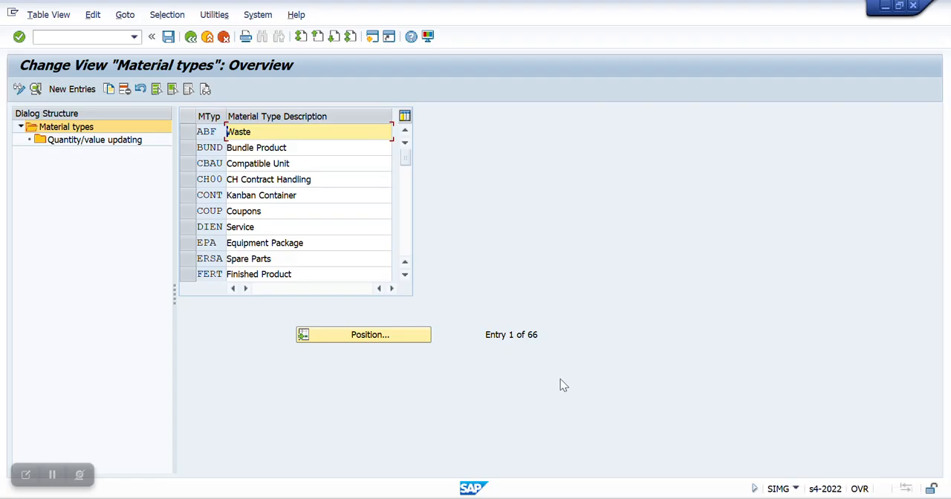
left_click(368, 337)
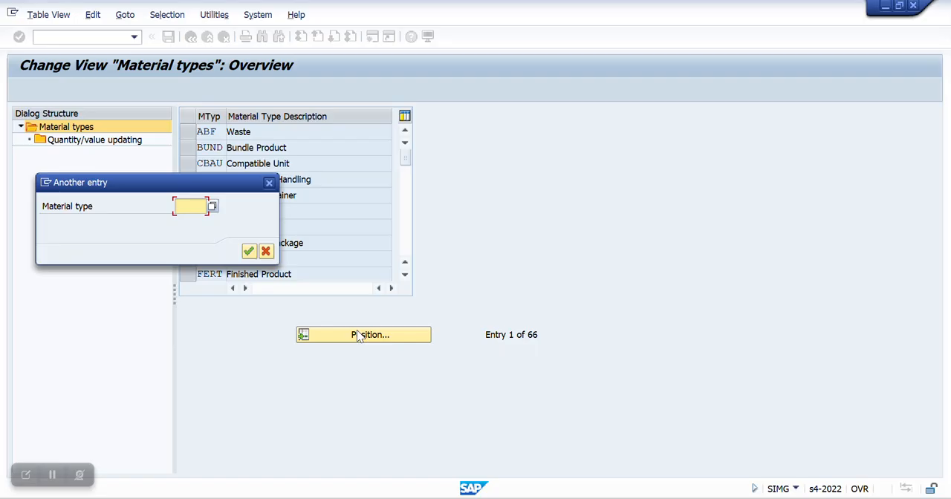
type("FERT")
left_click(248, 251)
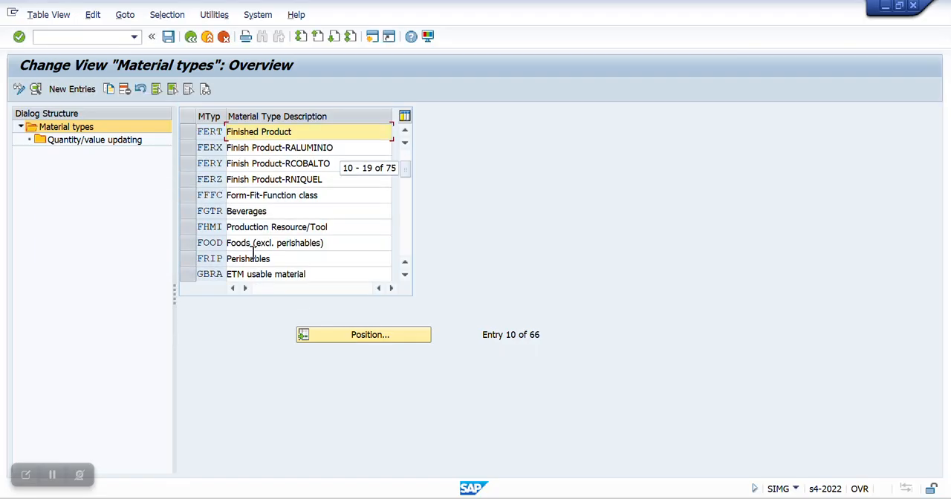
left_click(189, 132)
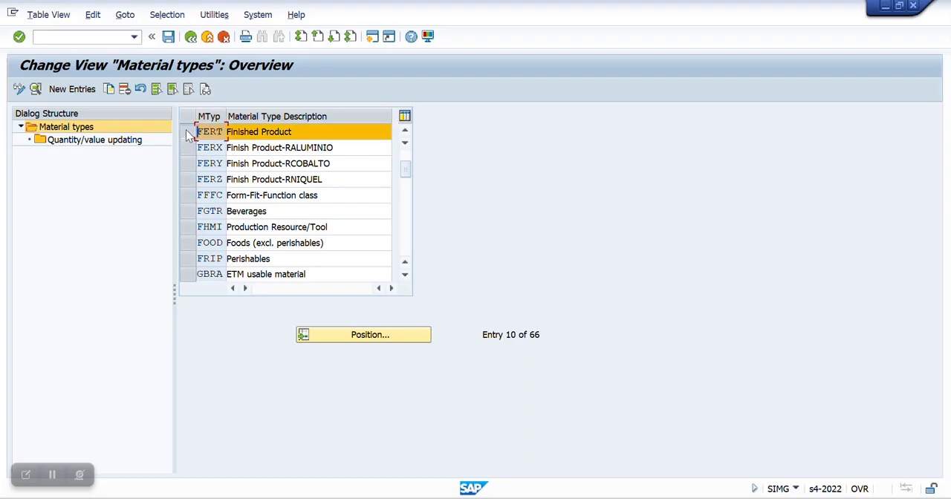
left_click(34, 90)
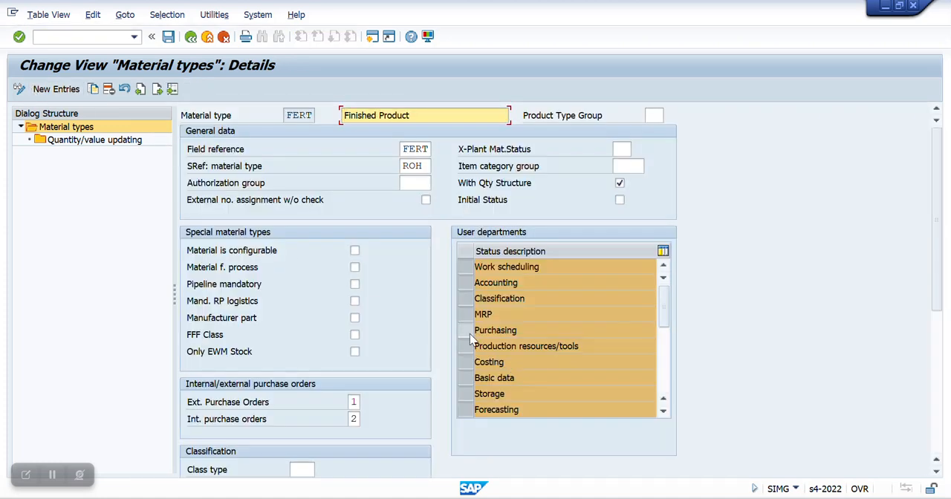
Step: Deselect Purchasing in the user departments of material type FERT and check the rest of the department list
left_click(470, 334)
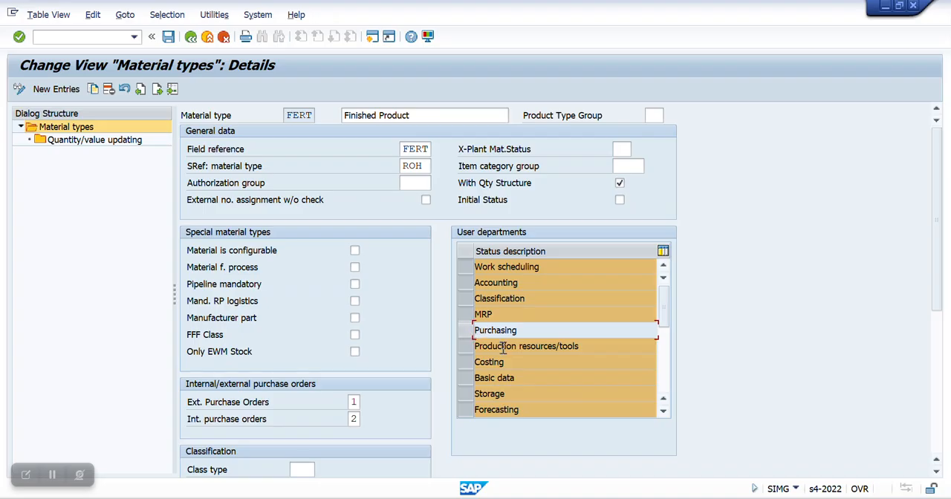
scroll(503, 353, "down", 3)
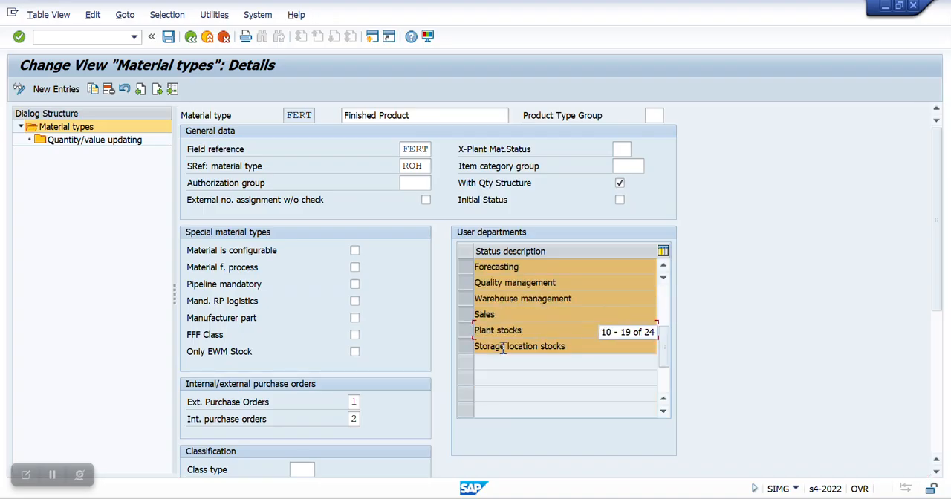
scroll(503, 353, "up", 3)
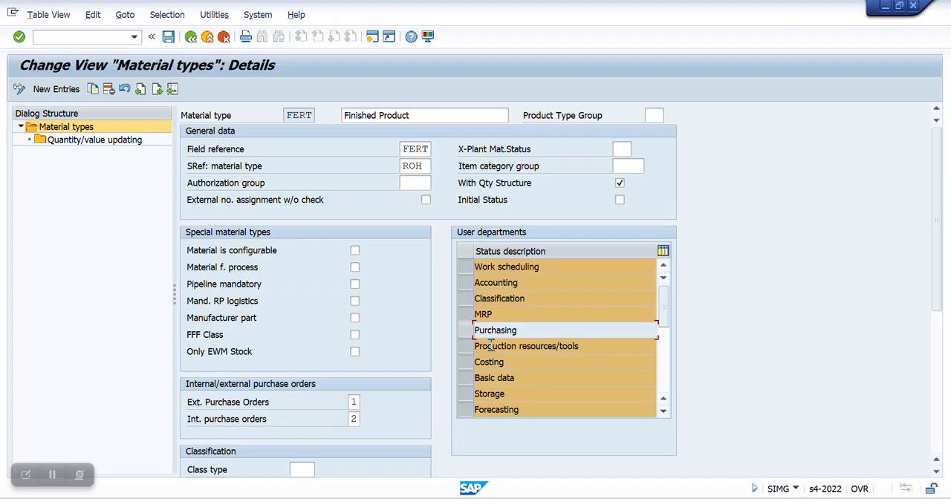
left_click(55, 477)
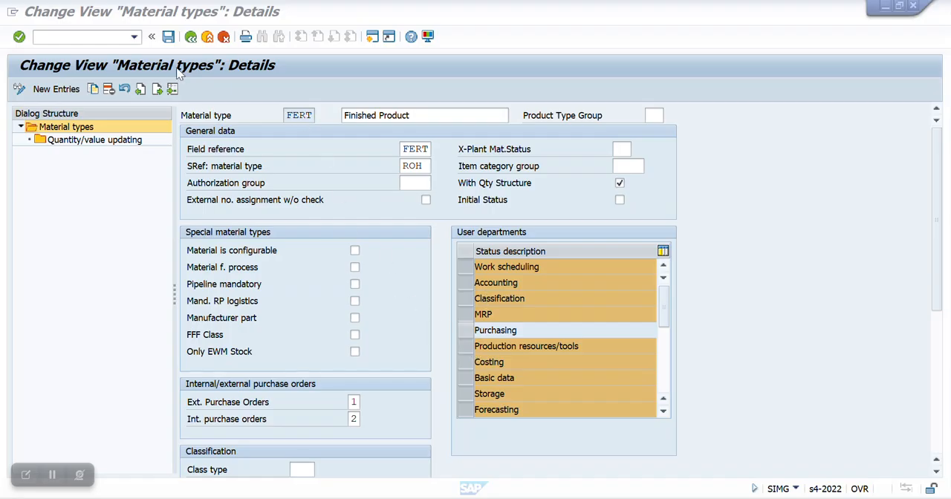
Step: Save the material type change in a new customizing request described as "SAP PP : Basic setting of mater data"
left_click(168, 37)
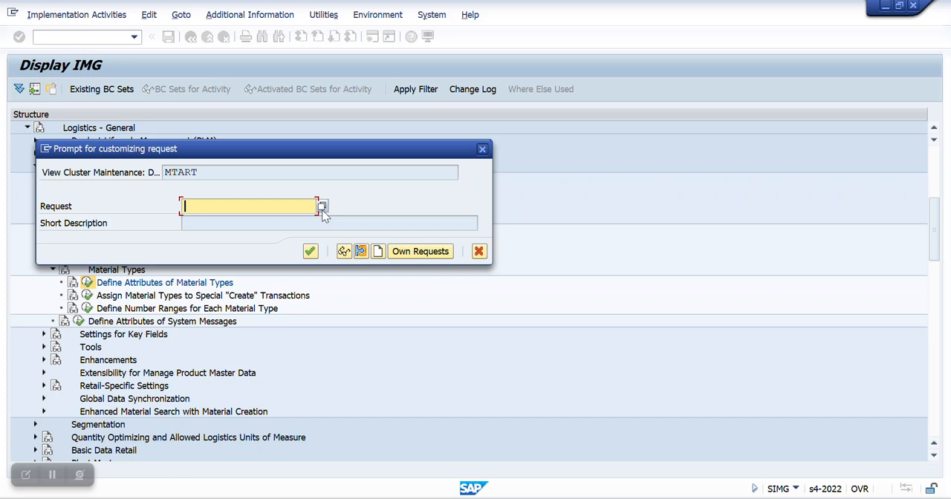
left_click(378, 252)
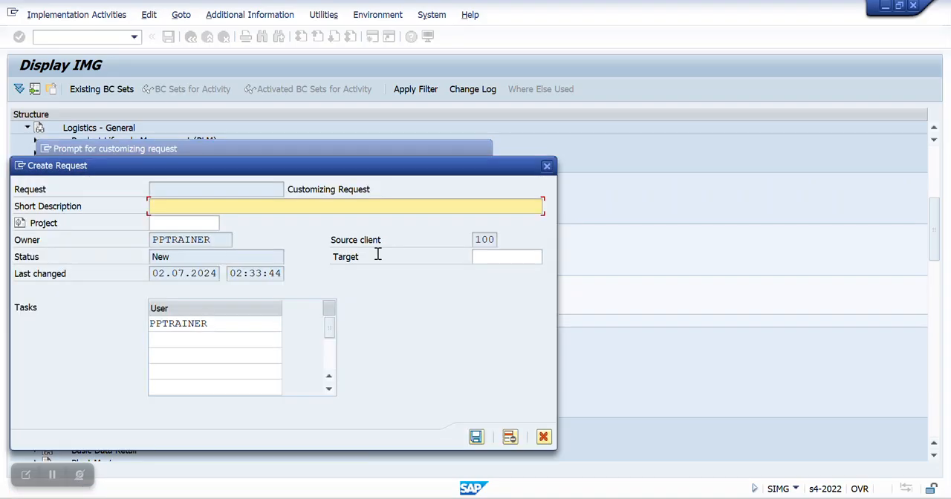
type("SAP PP : Basic setting of mater data")
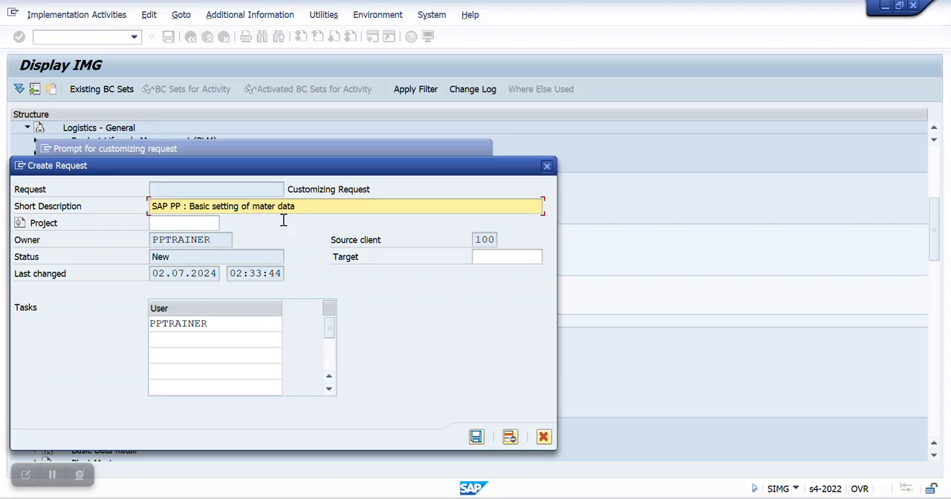
left_click(476, 437)
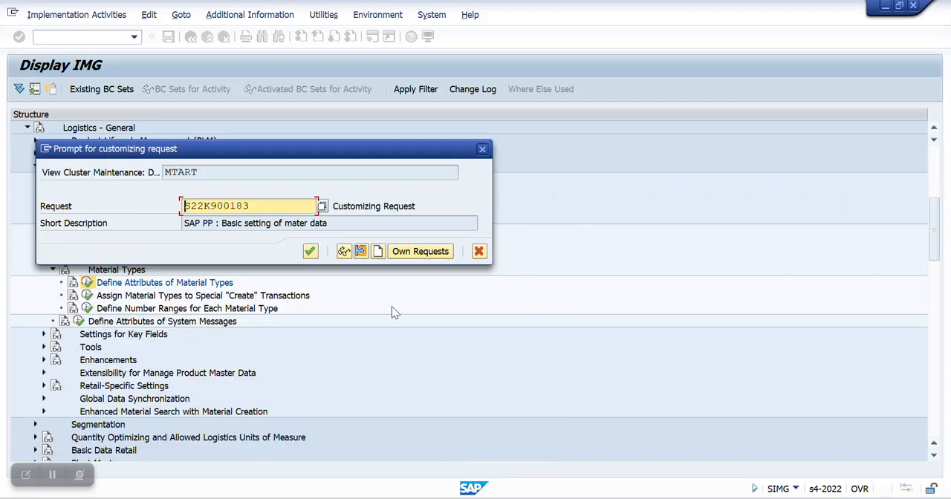
left_click(311, 251)
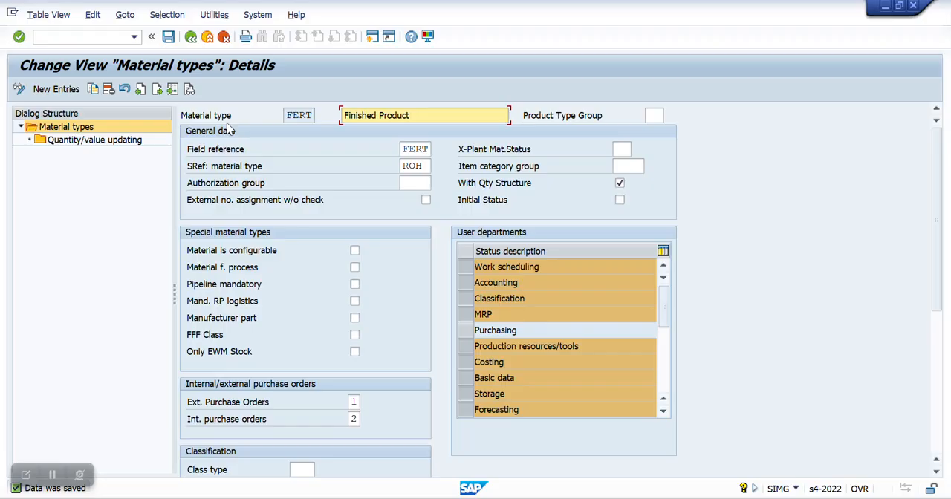
Step: Leave the customizing screens and start transaction MM01 again
left_click(191, 37)
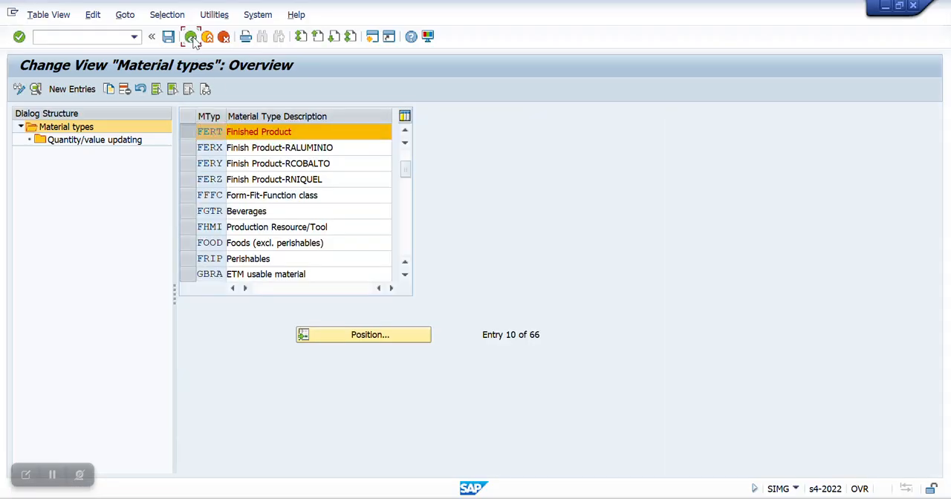
left_click(191, 37)
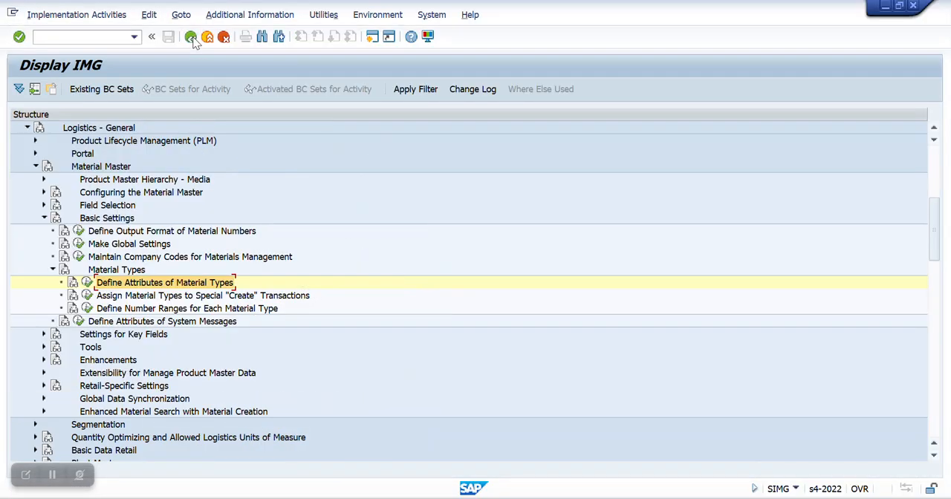
left_click(191, 37)
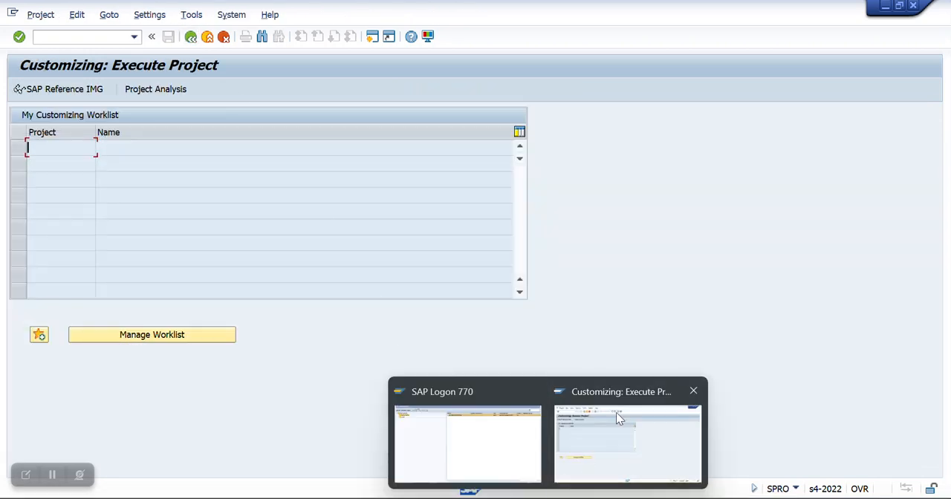
left_click(190, 37)
left_click(134, 36)
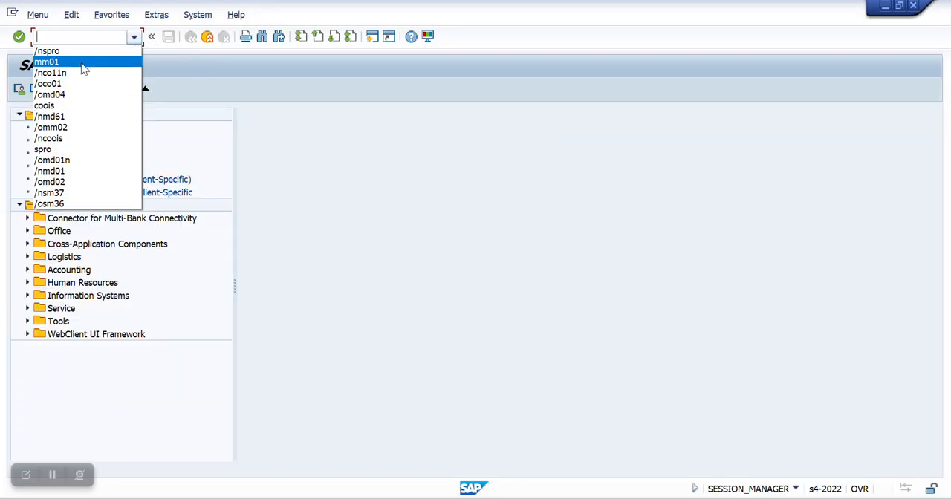
left_click(84, 67)
key("Return")
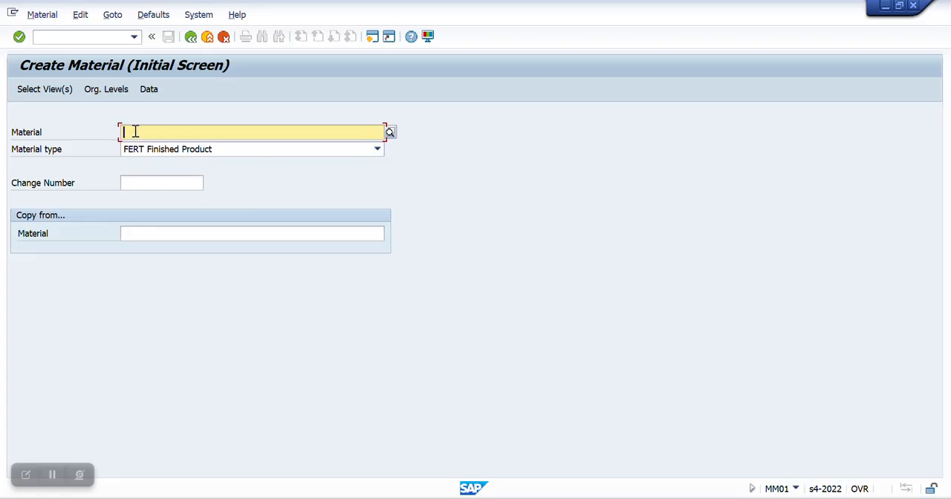
Step: Open the view selection for the FERT material and select the MRP 1 to MRP 4 and Work Scheduling views
key("Return")
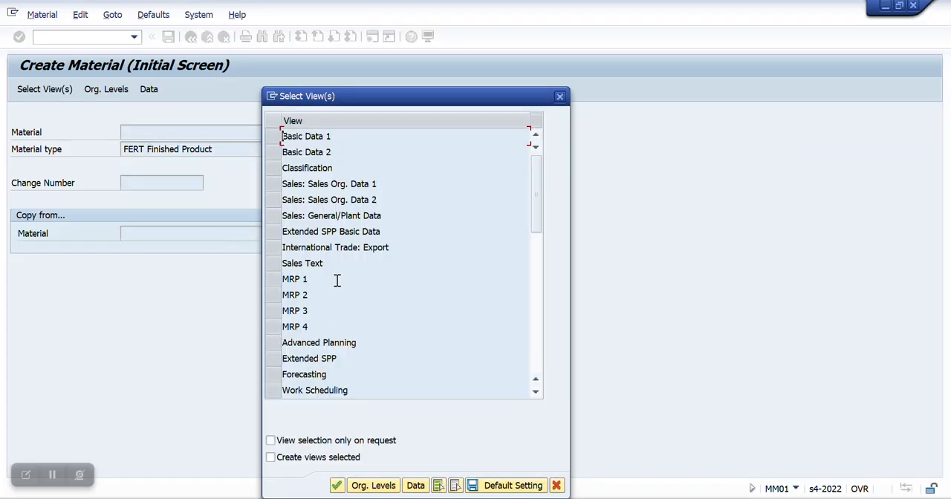
scroll(331, 369, "down", 1)
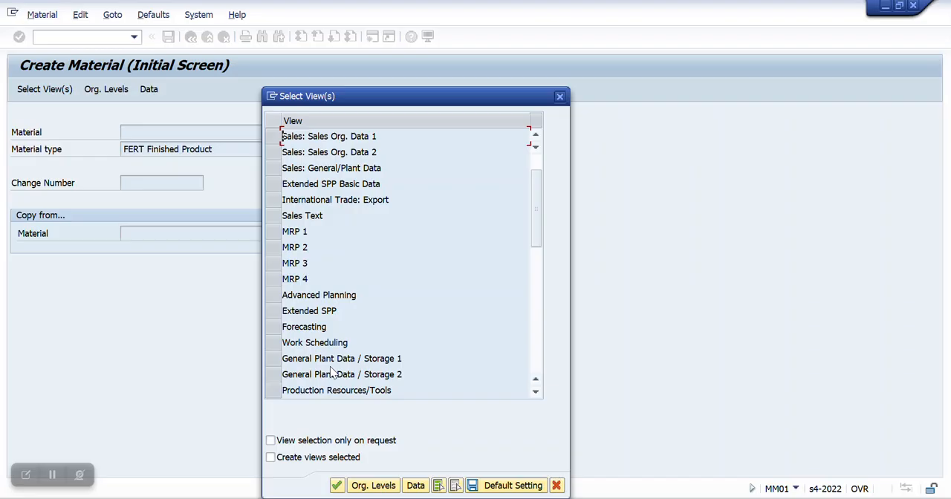
left_click_drag(275, 229, 421, 277)
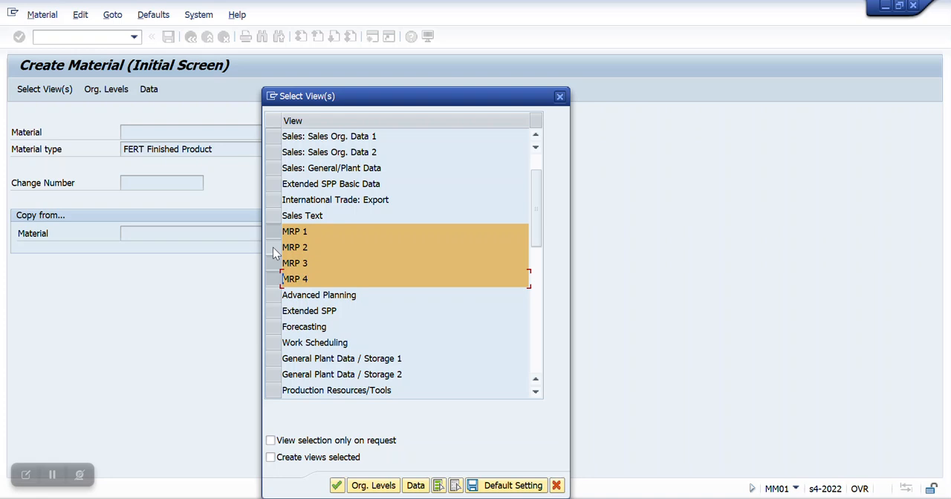
left_click(273, 343)
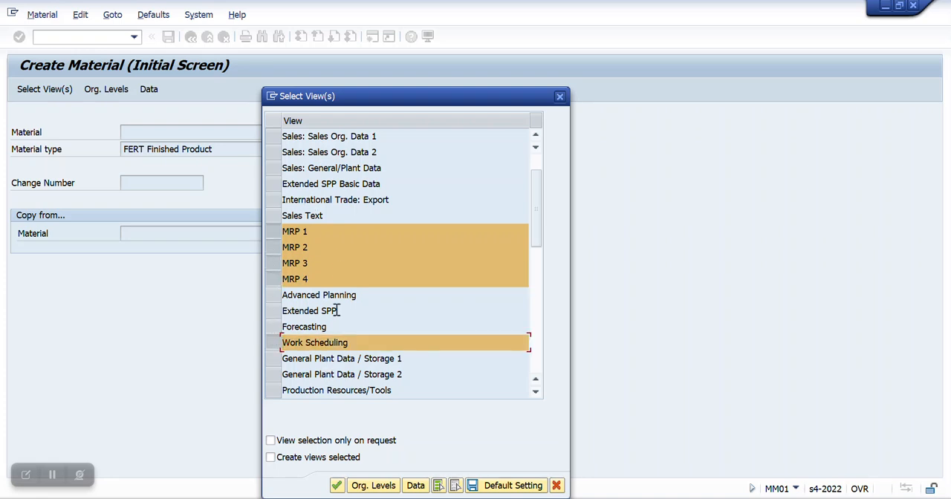
Step: Add Basic Data 1 and 2, Sales Org. Data 1 and 2, and Sales: General/Plant Data to the selected views
scroll(391, 231, "up", 1)
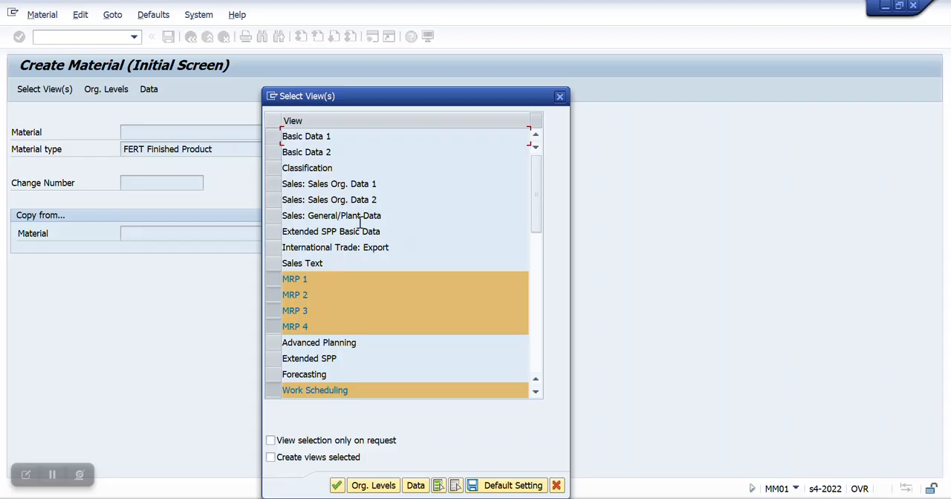
left_click(273, 137)
left_click(273, 152)
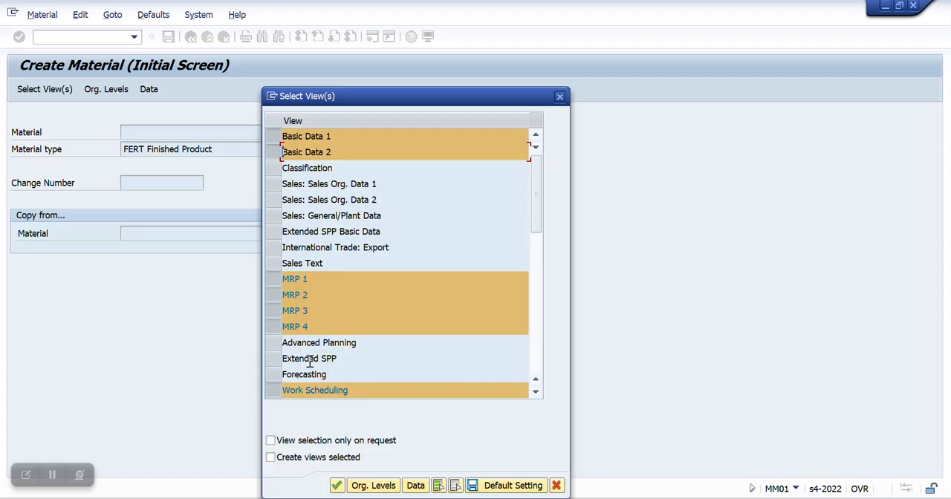
left_click(274, 184)
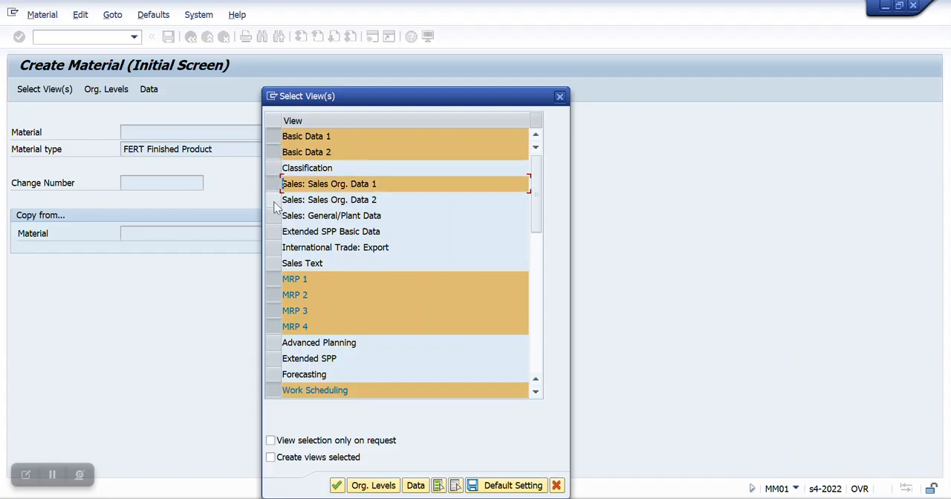
left_click(273, 200)
left_click(274, 216)
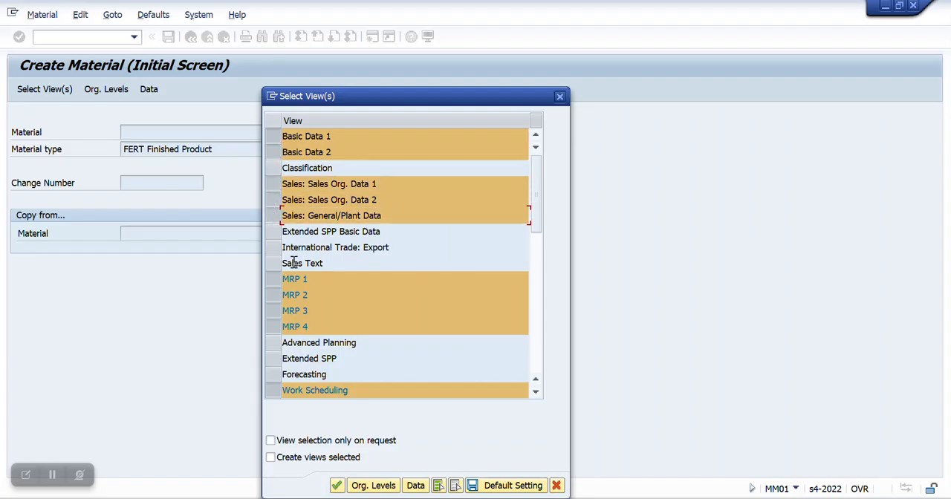
Step: Add General Plant Data / Storage 1 and 2, Accounting 1 and 2, and Costing 1 and 2 to the selected views
scroll(307, 321, "down", 3)
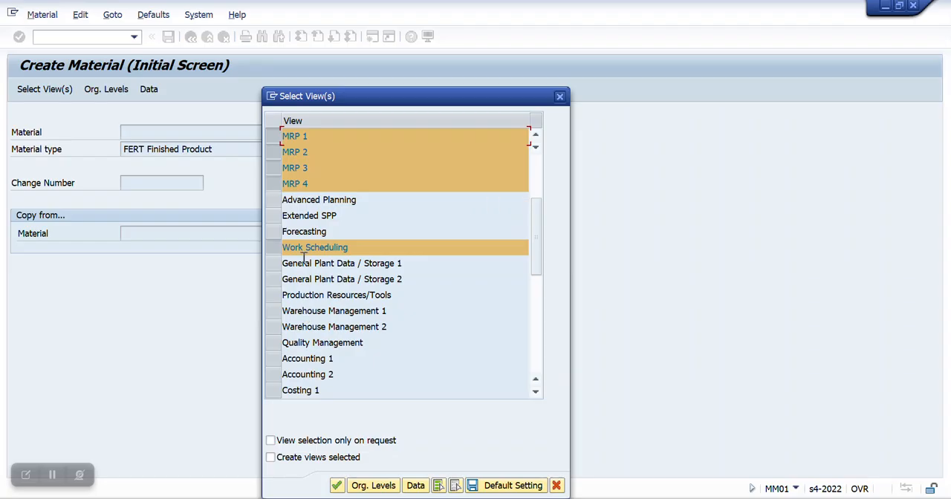
left_click(272, 263)
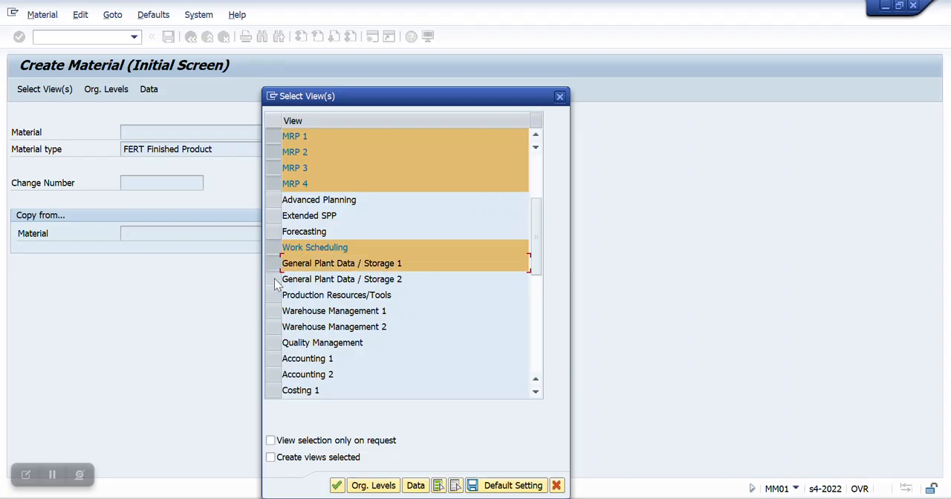
left_click(273, 279)
left_click(279, 345)
left_click(280, 344)
left_click(272, 360)
left_click(273, 375)
scroll(272, 372, "down", 1)
left_click(276, 346)
left_click(274, 358)
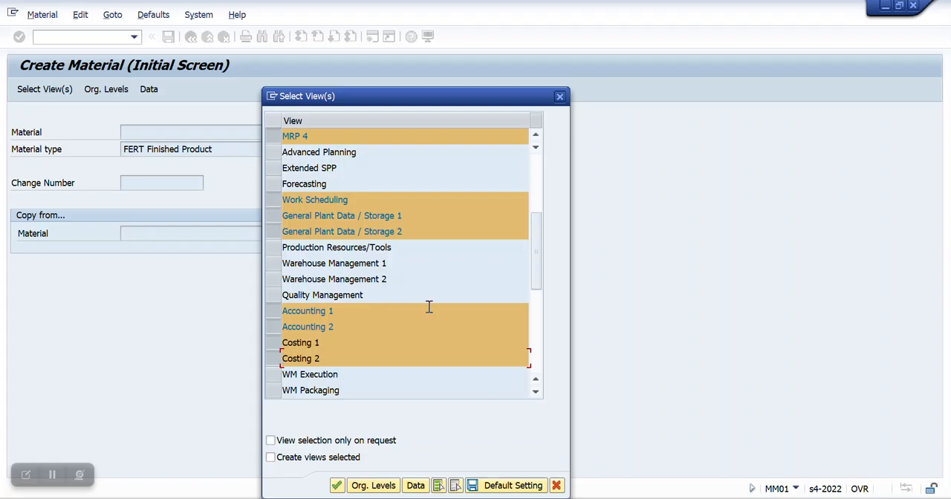
Step: Save the view selection as the default setting, close it and reopen it to check the saved views
left_click(510, 487)
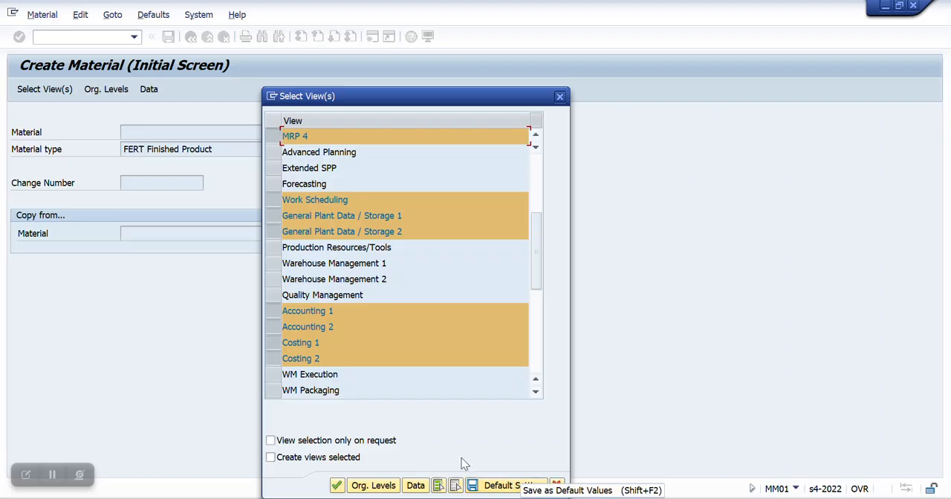
left_click(561, 97)
key("Return")
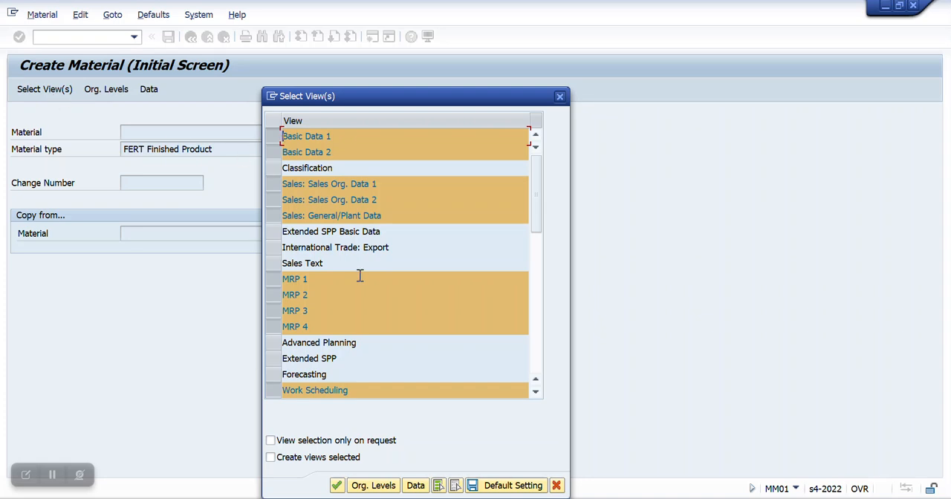
Step: Compare the plant, storage location, sales organization and distribution channel fields of the organizational levels with the selected views
left_click(337, 486)
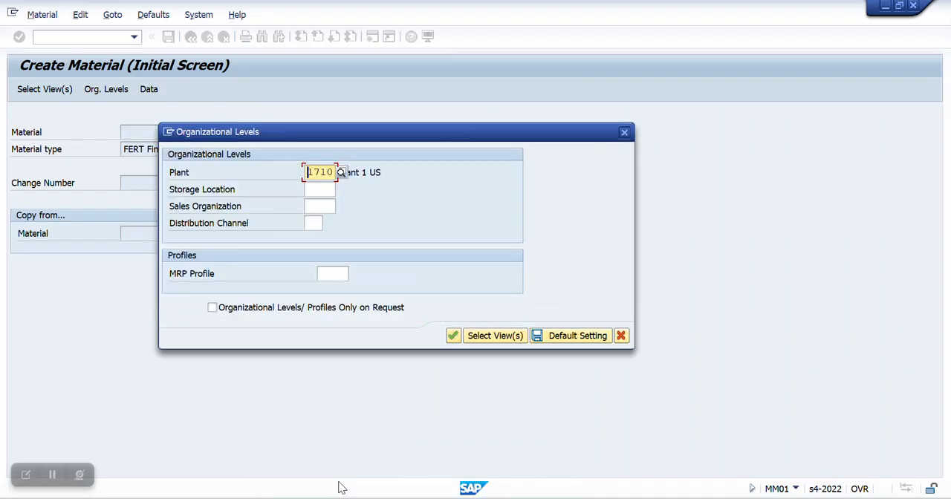
left_click_drag(463, 132, 559, 140)
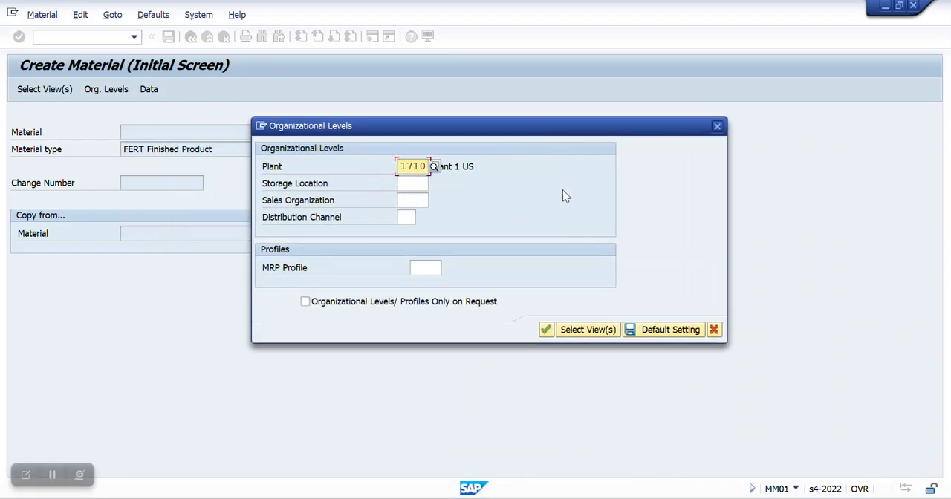
left_click(588, 329)
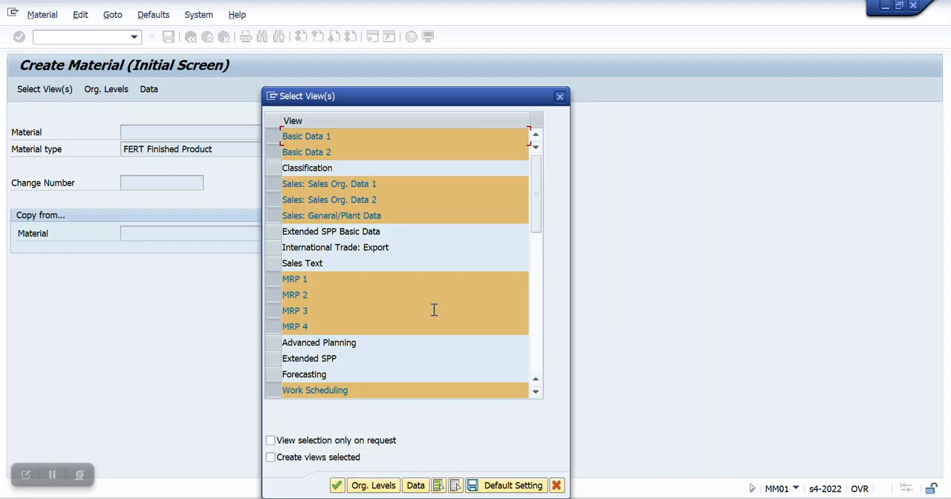
left_click(373, 486)
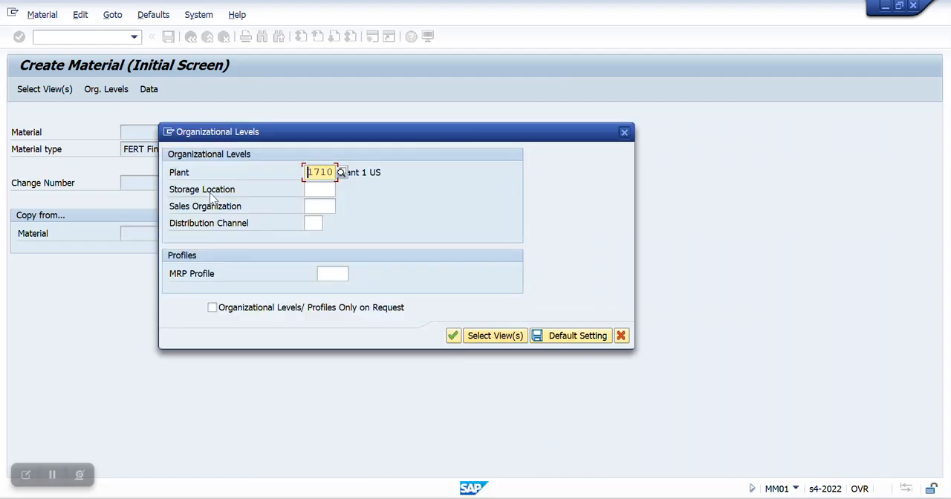
left_click(325, 206)
left_click(314, 223)
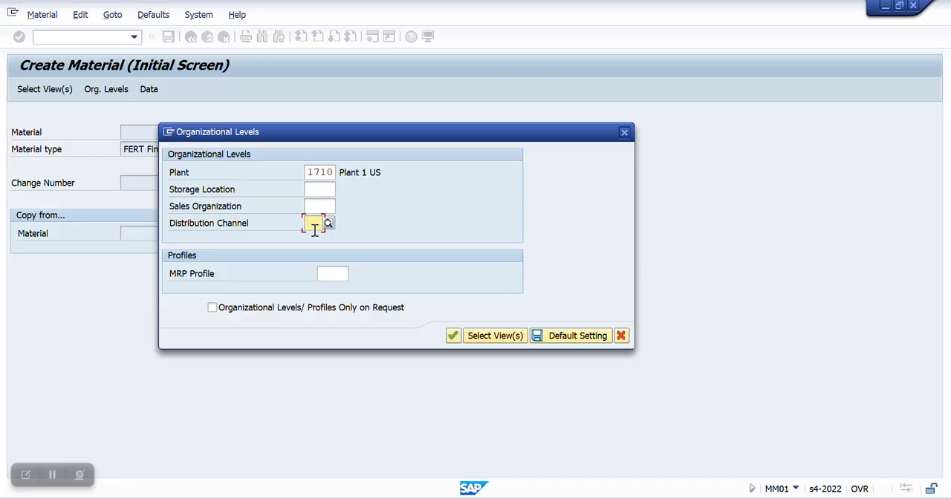
left_click(317, 190)
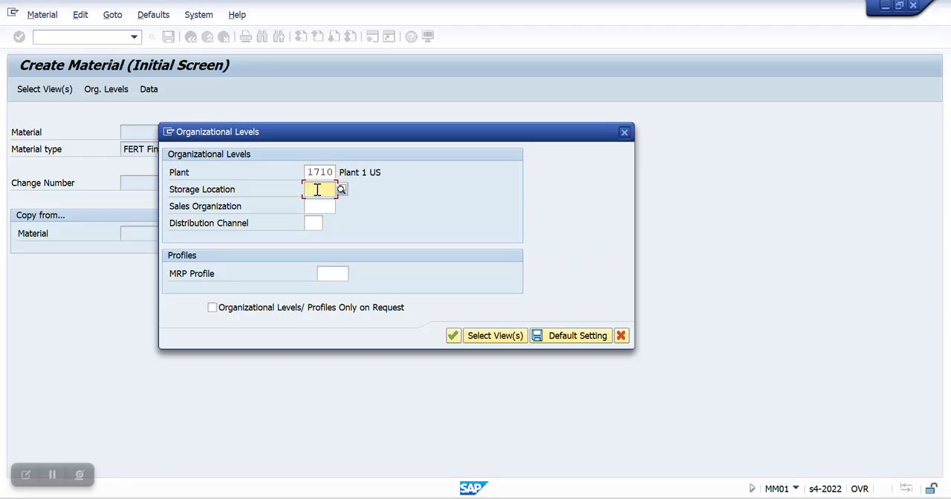
left_click(487, 335)
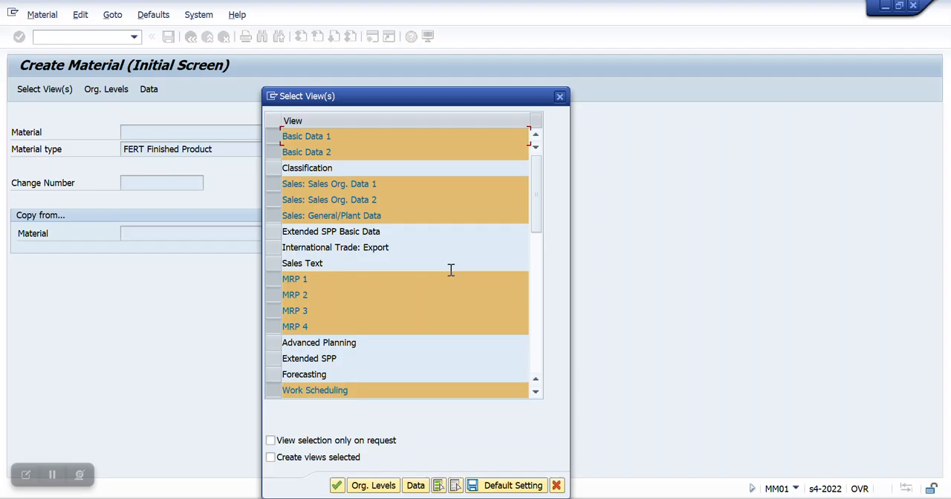
scroll(312, 313, "down", 3)
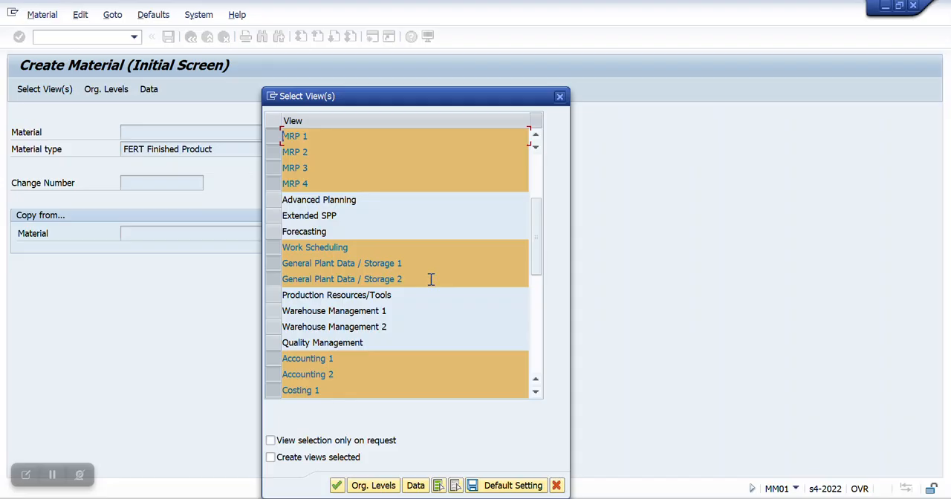
Step: Confirm the selected views and choose storage location 171A of plant 1710 in the organizational levels
left_click(337, 486)
left_click(329, 189)
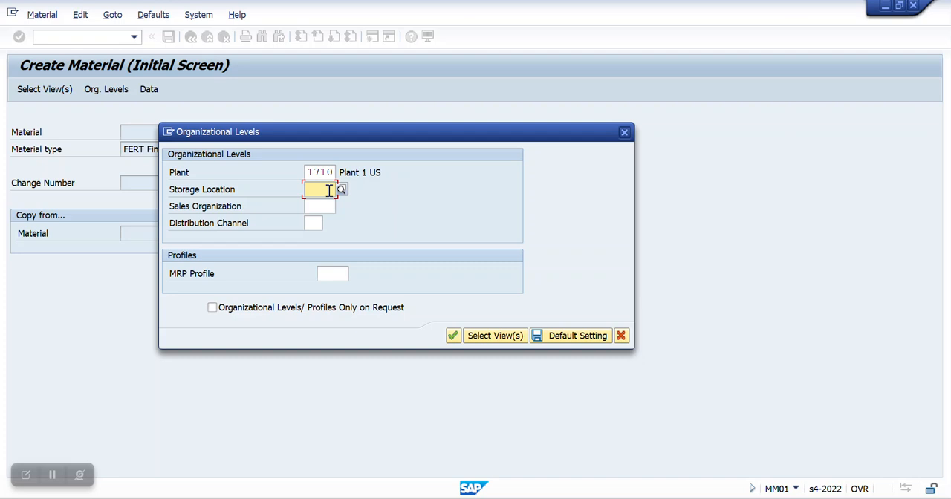
key("Return")
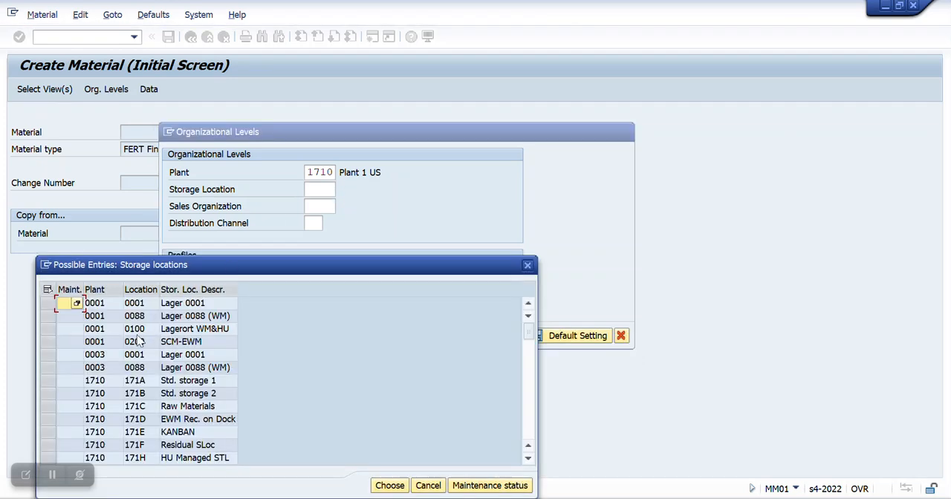
double_click(137, 383)
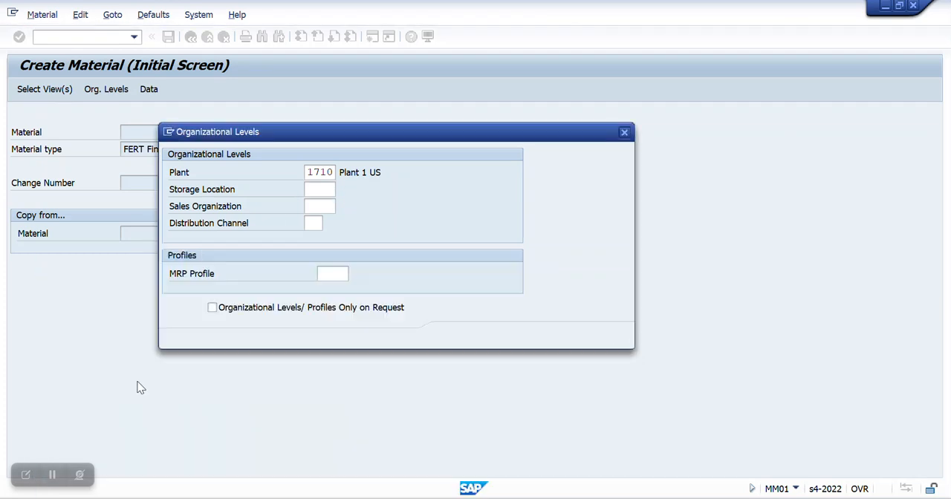
Step: Choose sales organization 1710 with distribution channel 10, then save the organizational levels as default and continue to the material data
left_click(334, 208)
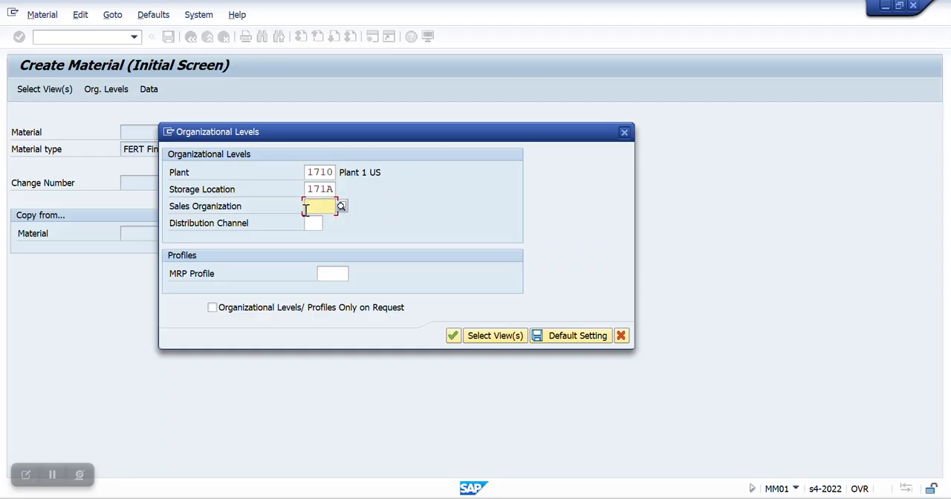
key("Return")
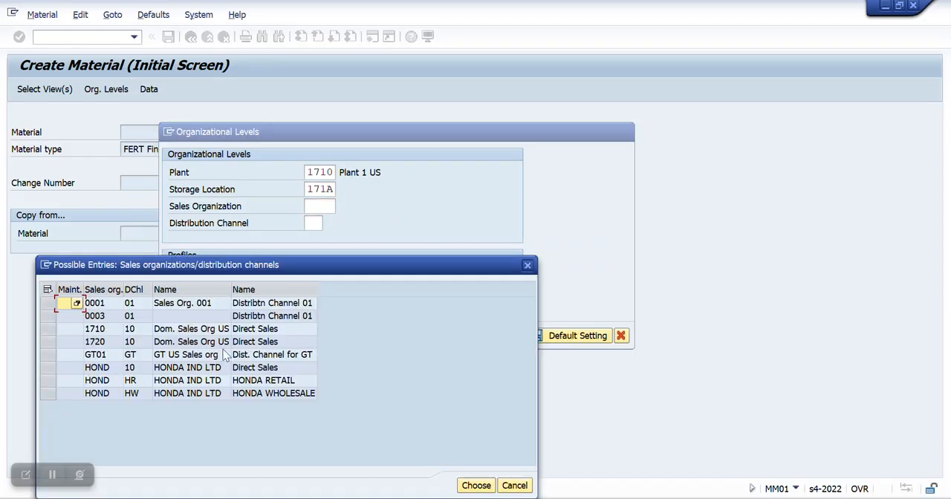
left_click(105, 331)
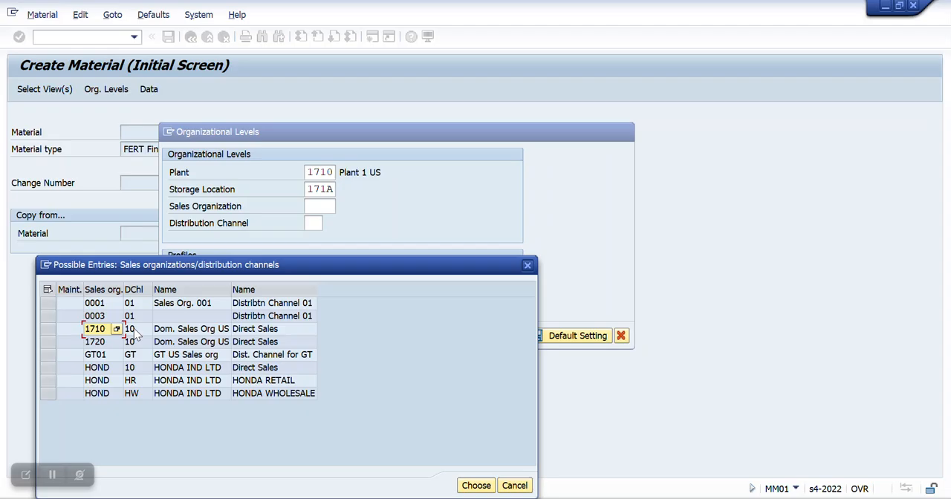
double_click(105, 332)
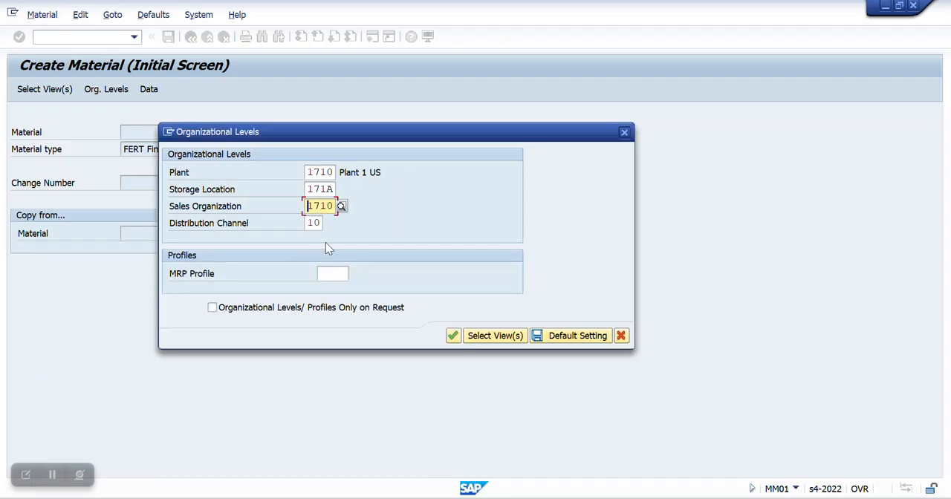
left_click(559, 335)
left_click(452, 336)
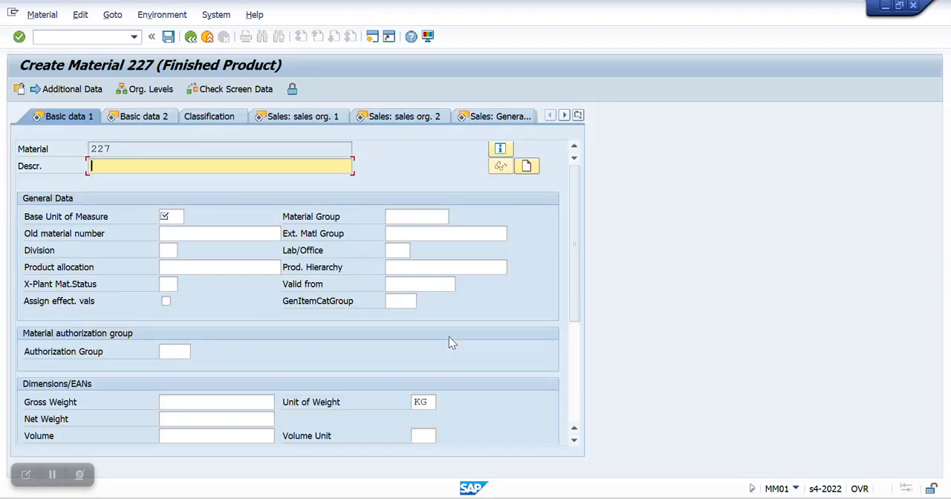
Step: Copy material number 227 into cell G4 of the Excel sheet beside the Bicycle FG entry and return to the SAP material screen
left_click_drag(124, 145, 77, 151)
key("ctrl+c")
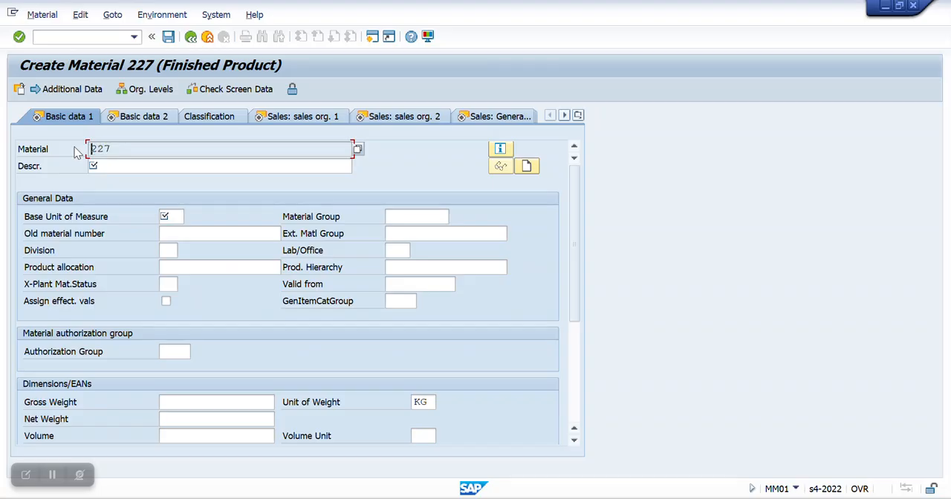
mouse_move(470, 492)
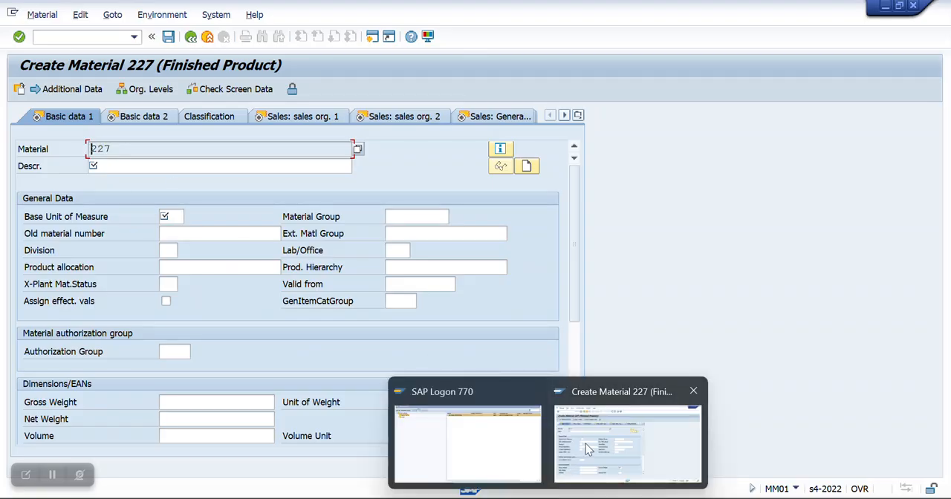
left_click(446, 496)
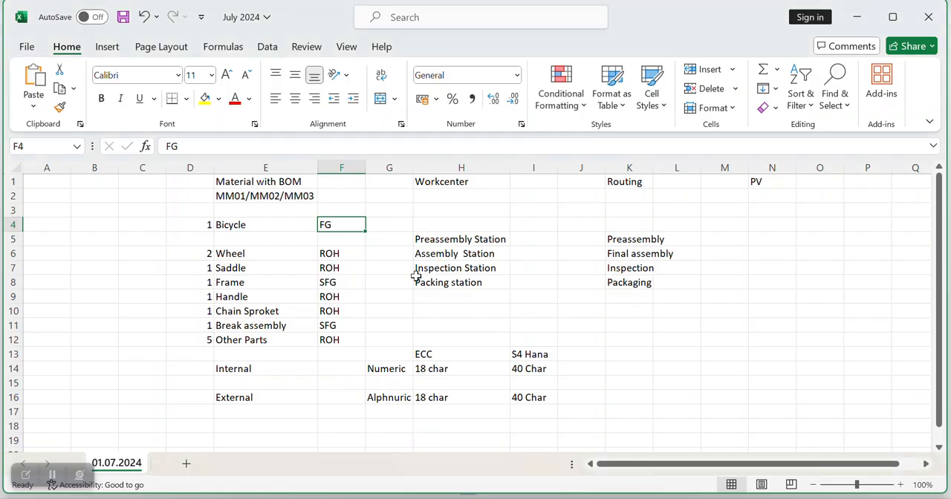
left_click(390, 223)
key("ctrl+v")
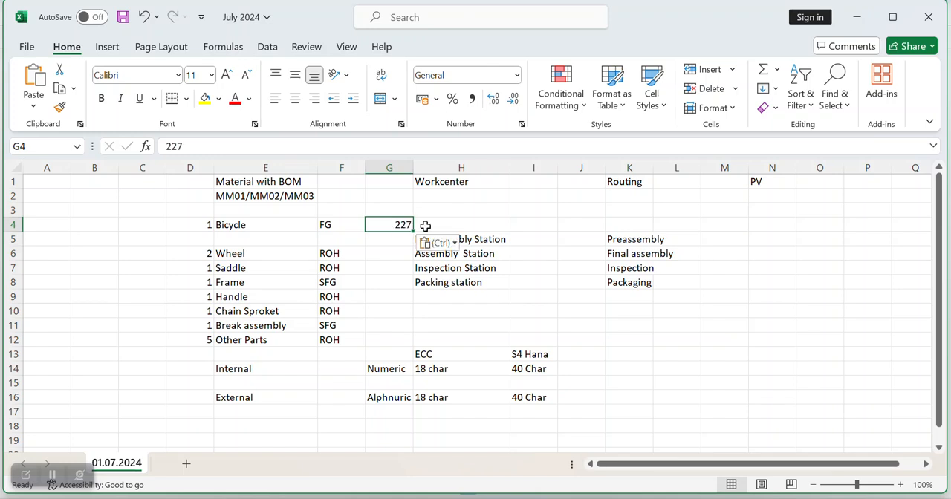
left_click(480, 214)
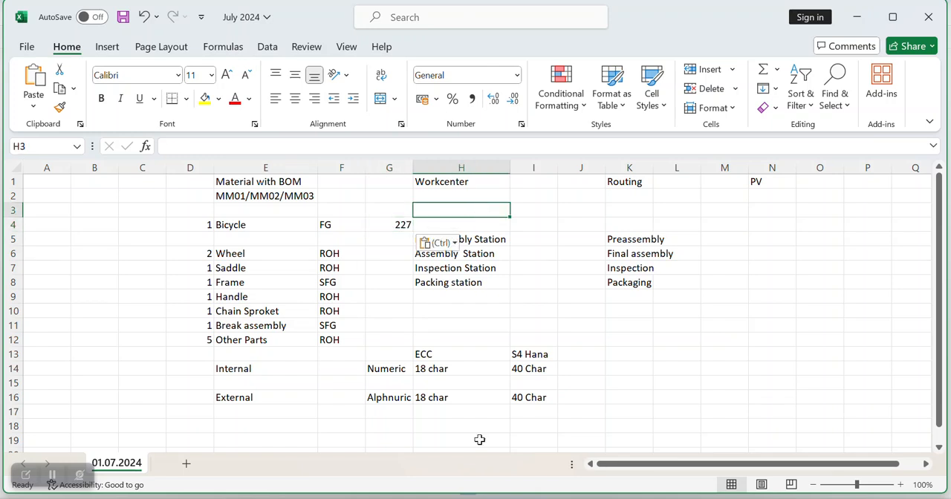
mouse_move(546, 491)
left_click(628, 435)
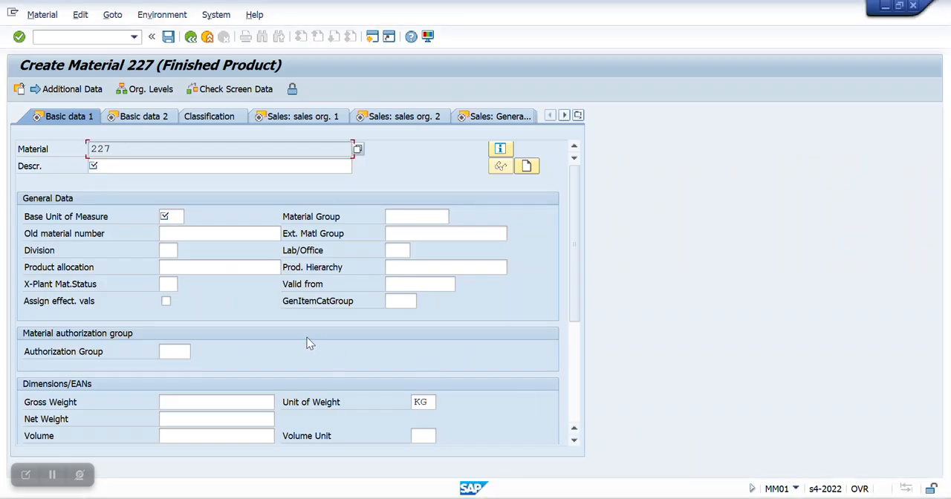
Step: Copy the name Bicycle from cell E4 of the Excel sheet into the description of material 227 in SAP
left_click(113, 169)
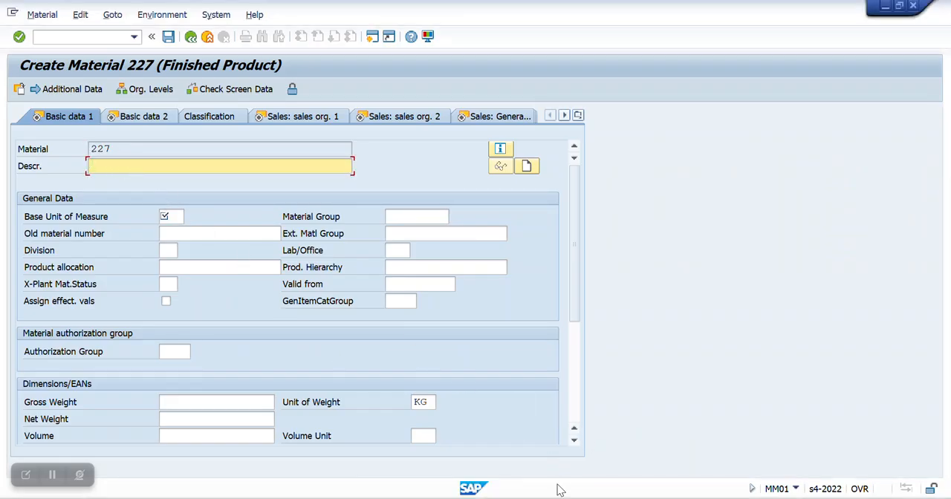
mouse_move(561, 492)
left_click(579, 442)
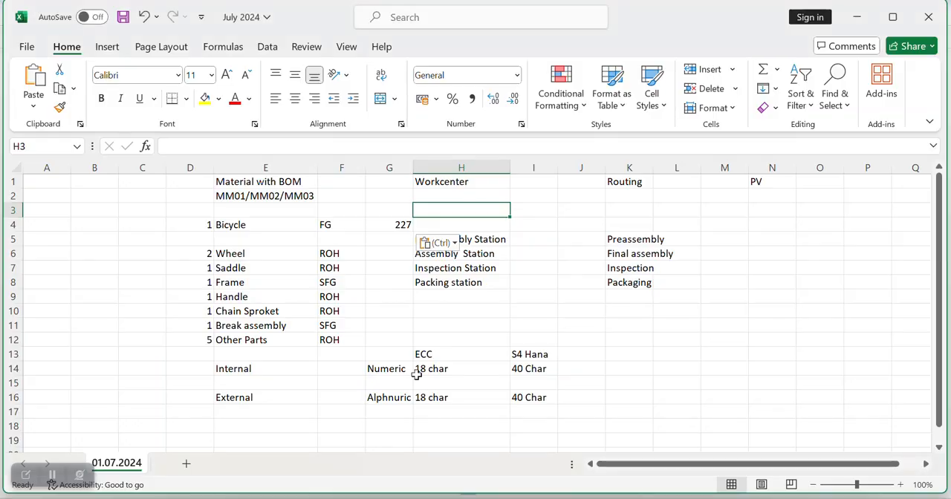
left_click(249, 225)
key("ctrl+c")
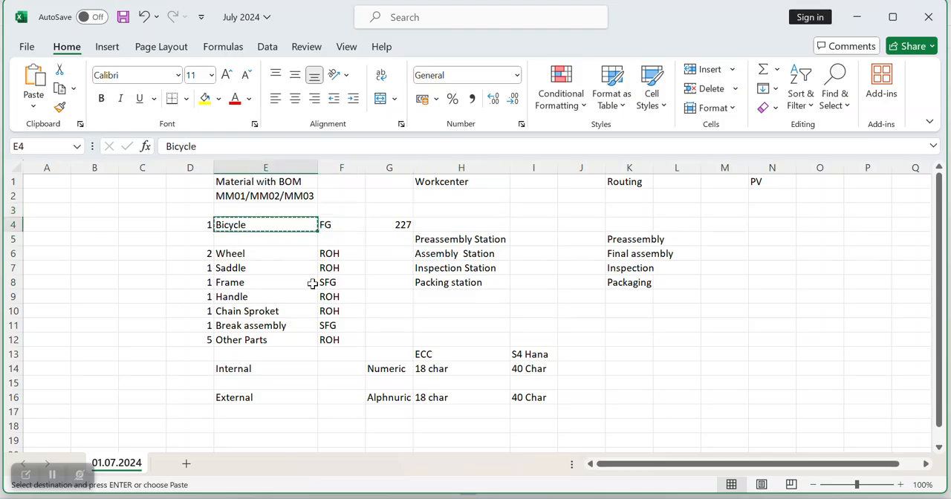
key("alt+Tab")
key("ctrl+v")
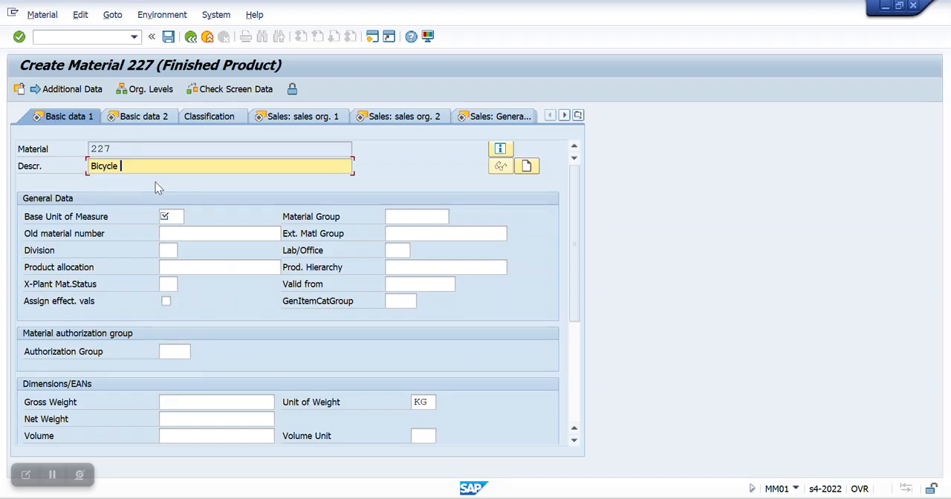
Step: Set the base unit of measure of material 227 to EA
left_click(175, 217)
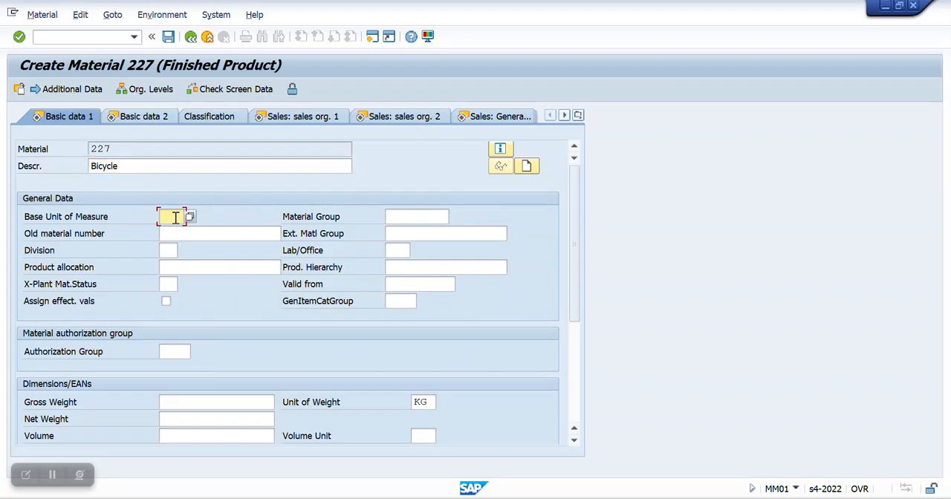
type("EA")
double_click(172, 216)
Step: Enter a gross weight of 30 KG in the basic data of the bicycle
scroll(226, 334, "down", 4)
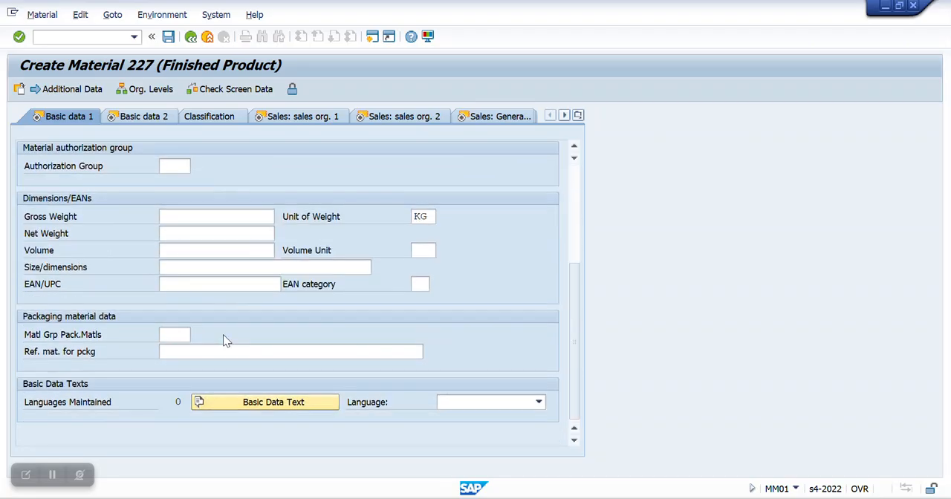
scroll(225, 335, "up", 1)
scroll(223, 334, "up", 4)
scroll(217, 282, "down", 5)
left_click(183, 216)
scroll(183, 216, "up", 2)
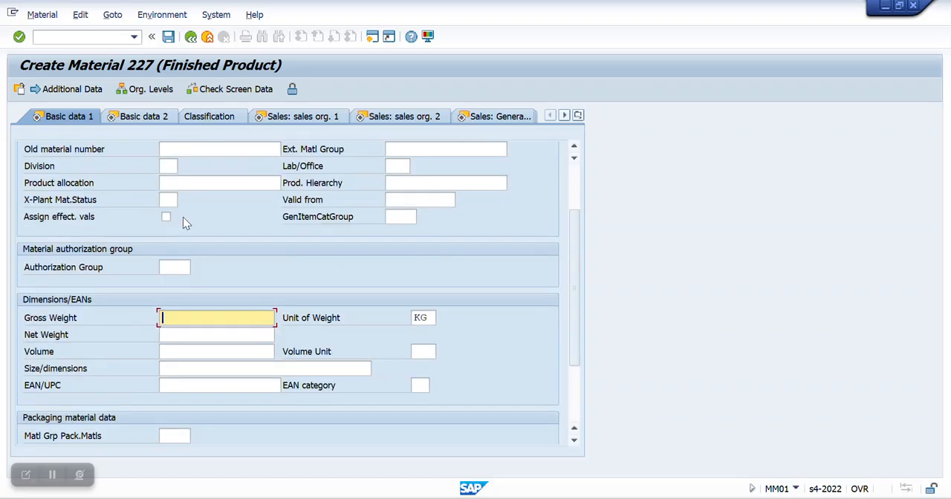
type("2000")
key("BackSpace")
key("BackSpace")
key("BackSpace")
key("BackSpace")
type("1")
key("BackSpace")
type("30")
Step: Set the net weight to 27 KG and continue past Basic data 2 to the Sales: sales org. 1 view
left_click(179, 335)
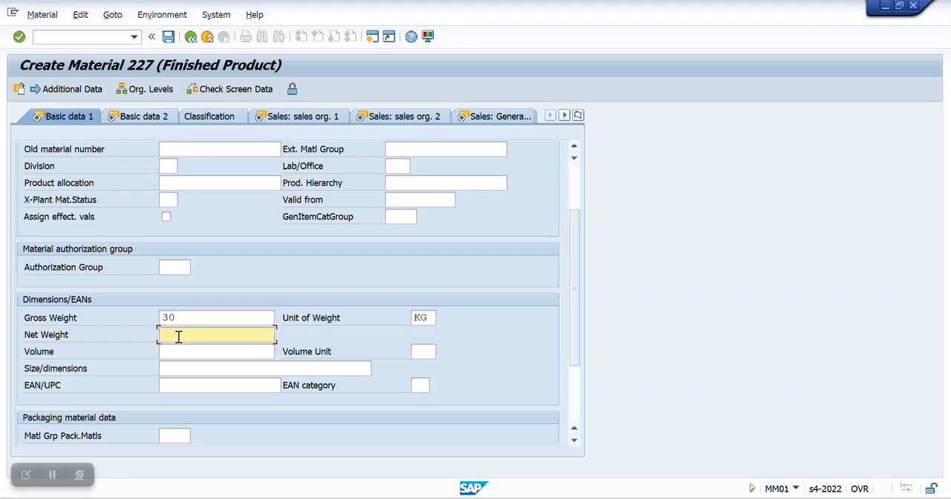
type("25")
key("Return")
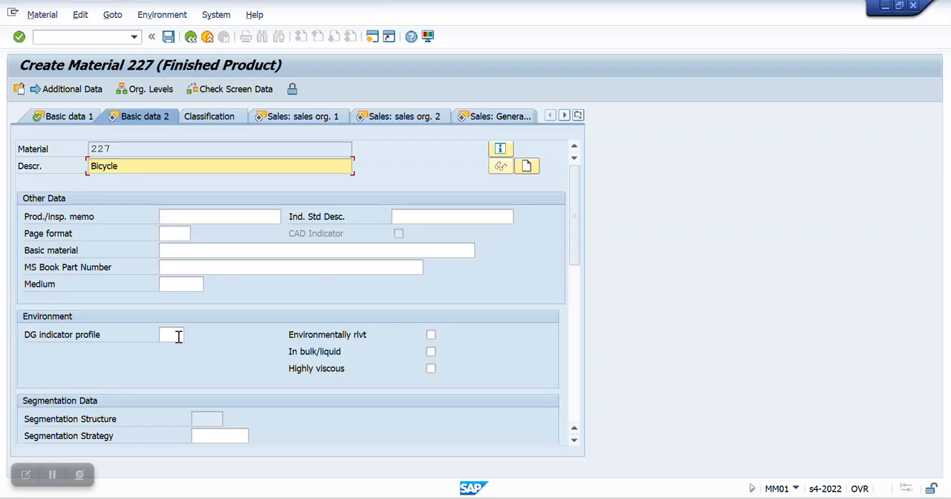
key("Return")
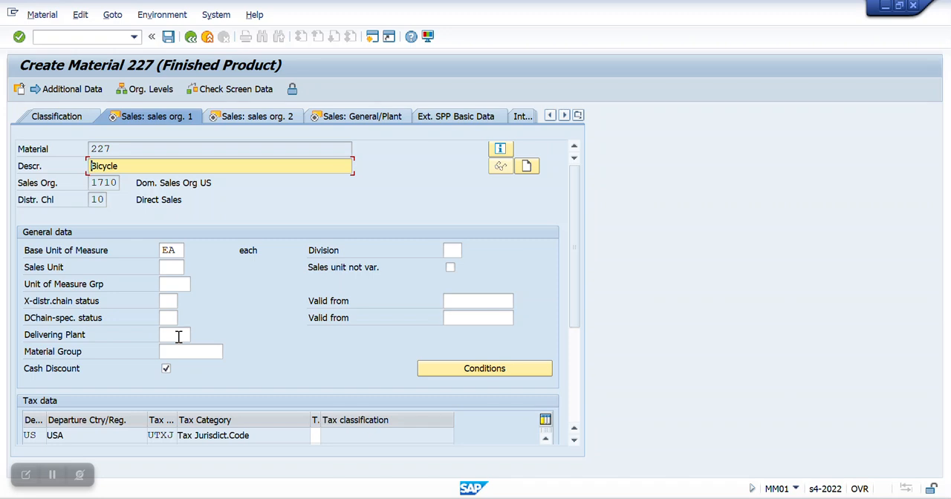
Step: Enter tax classification 0 for all three US tax categories and continue to the Sales: sales org. 2 view
left_click(171, 268)
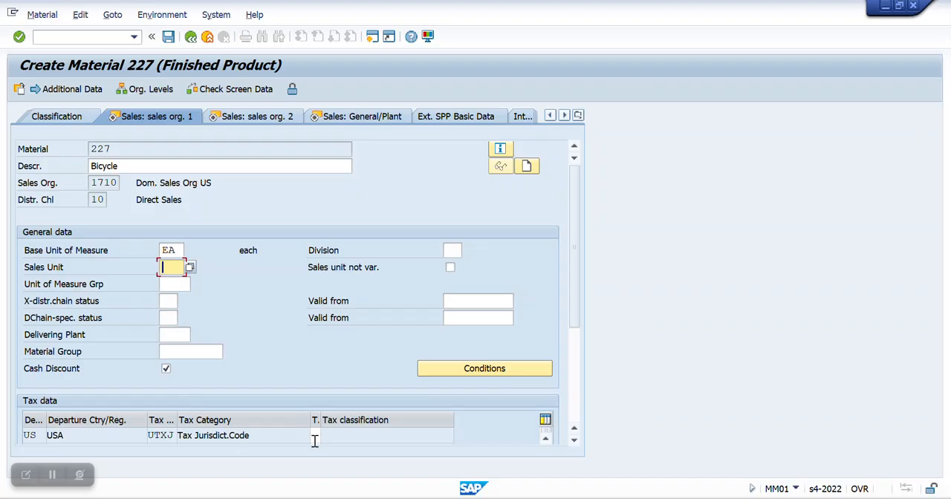
scroll(329, 402, "down", 2)
left_click(315, 384)
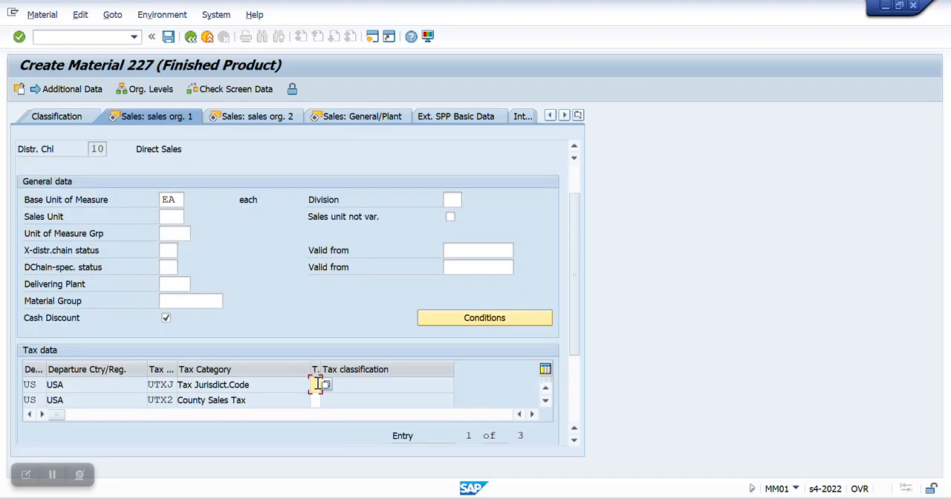
type("0")
key("Return")
type("0")
key("Return")
type("0")
key("Return")
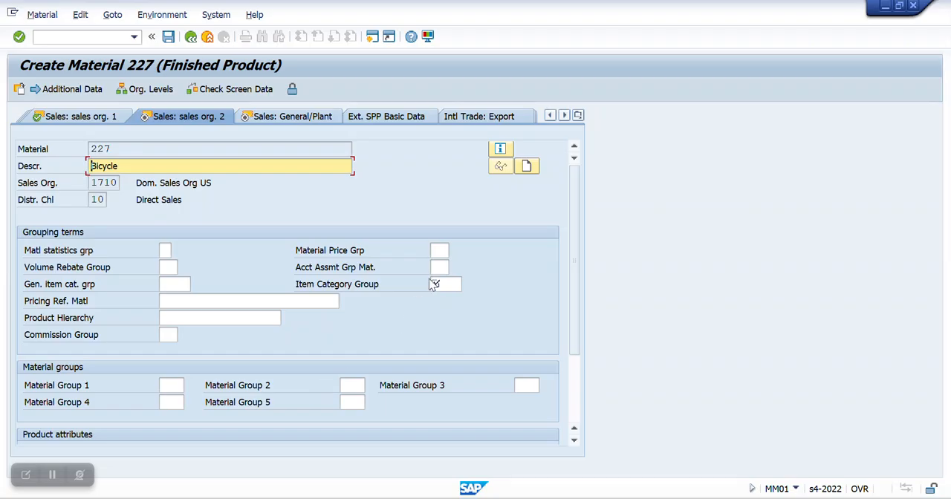
Step: Fill in the required item category group and continue to the Sales: General/Plant view
left_click(438, 285)
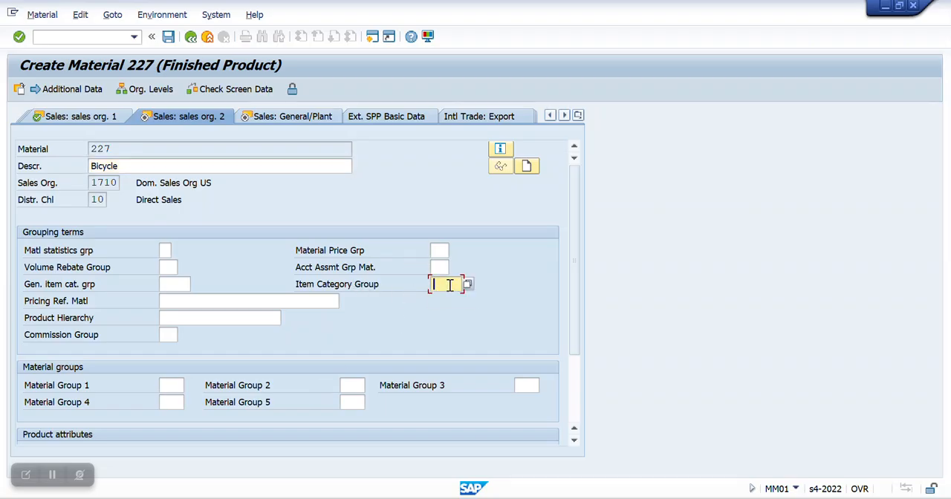
left_click(442, 301)
key("Return")
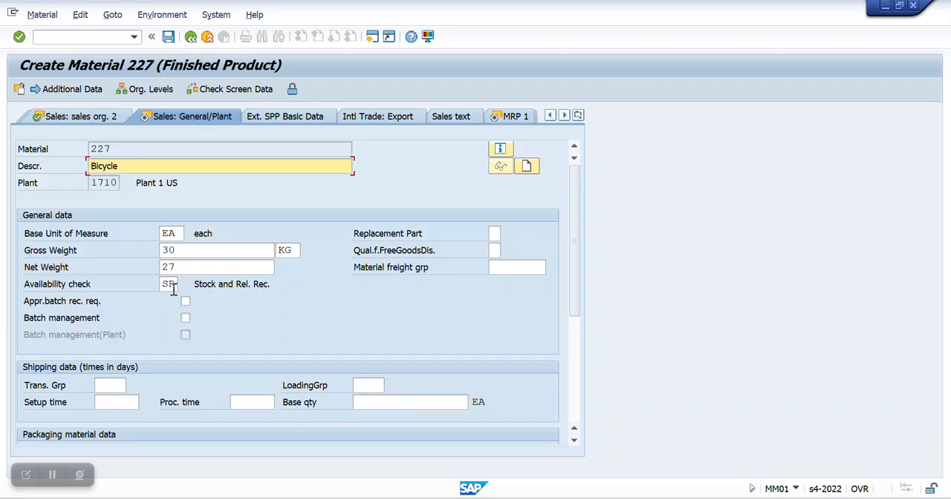
Step: Look up the profit centers of controlling area A000, assign YB101 to the material and continue to the MRP 1 view
key("Return")
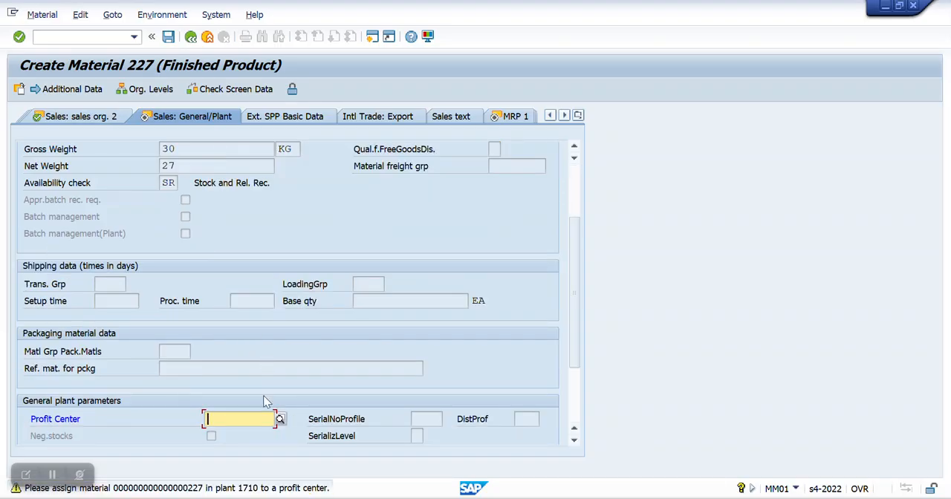
left_click(280, 419)
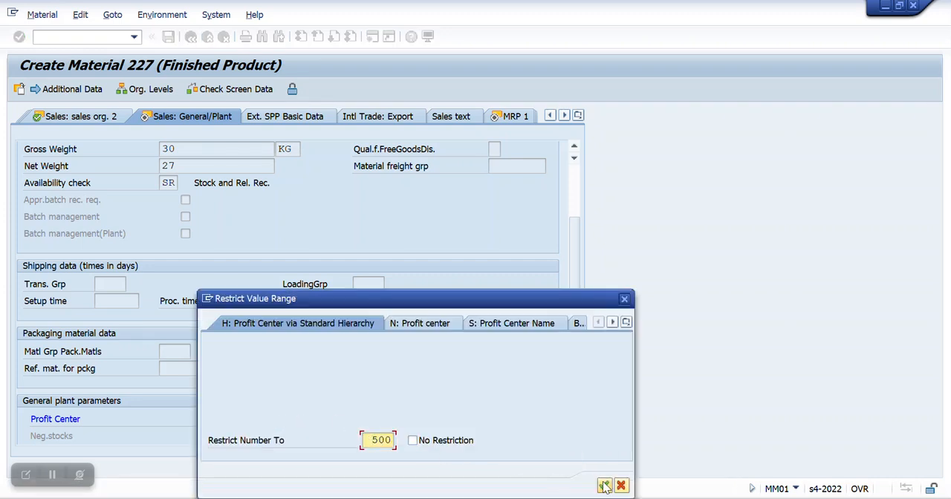
left_click(425, 323)
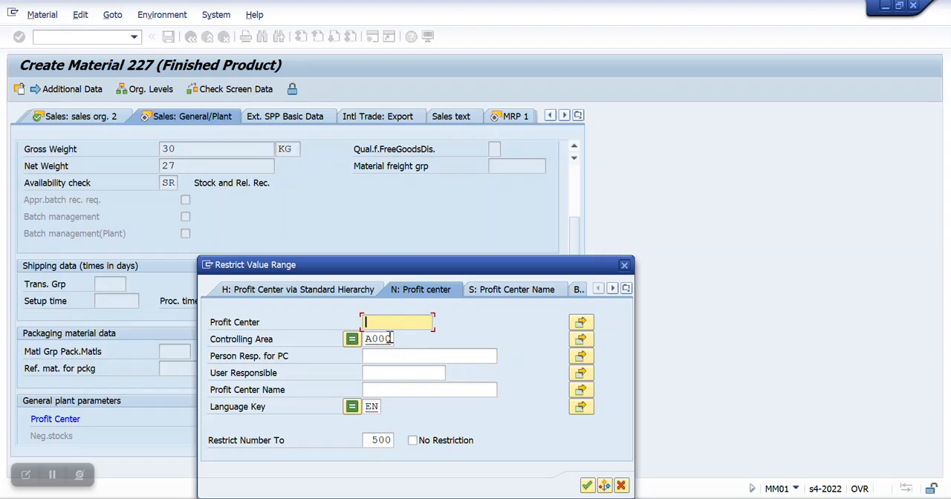
left_click(587, 486)
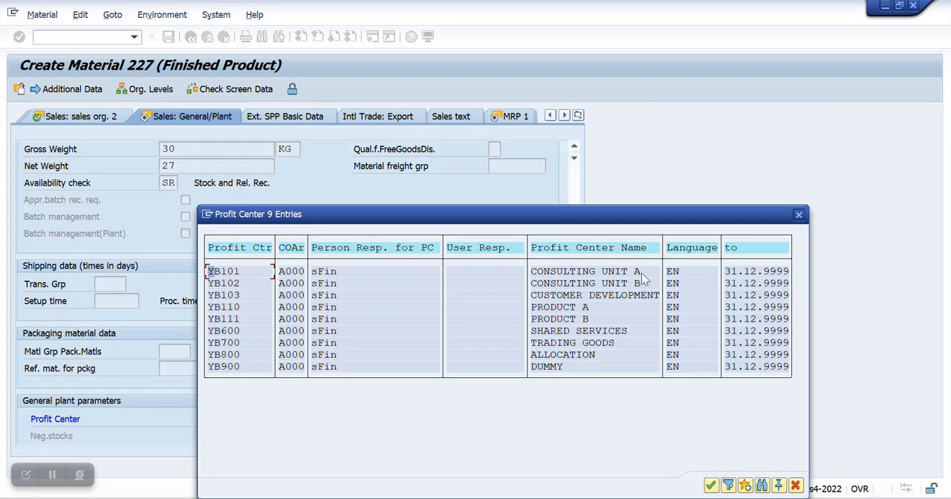
double_click(232, 272)
key("Return")
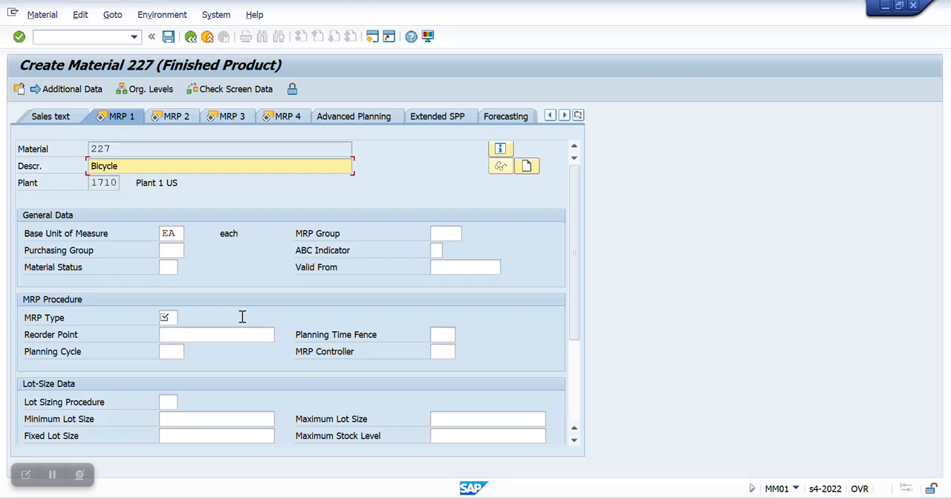
Step: Set the MRP type to PD and choose MRP controller 001 for plant 1710
left_click(172, 319)
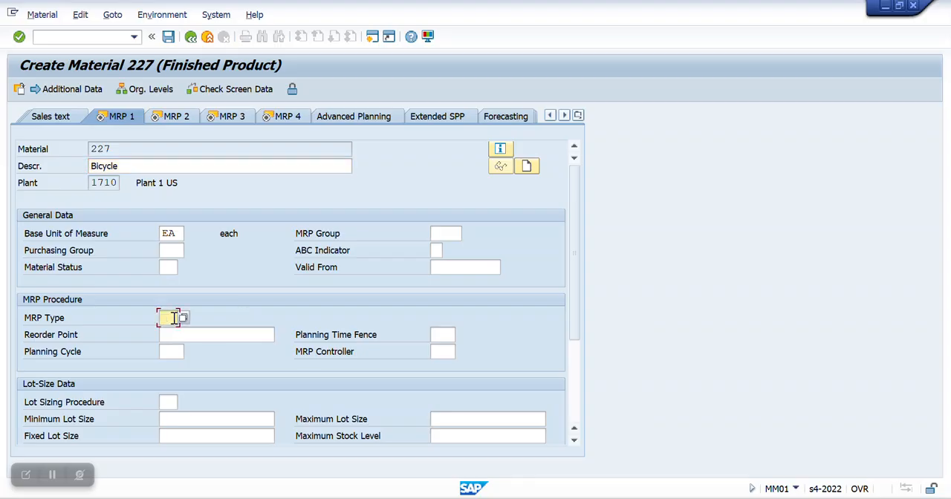
type("PD")
left_click(450, 353)
left_click(462, 352)
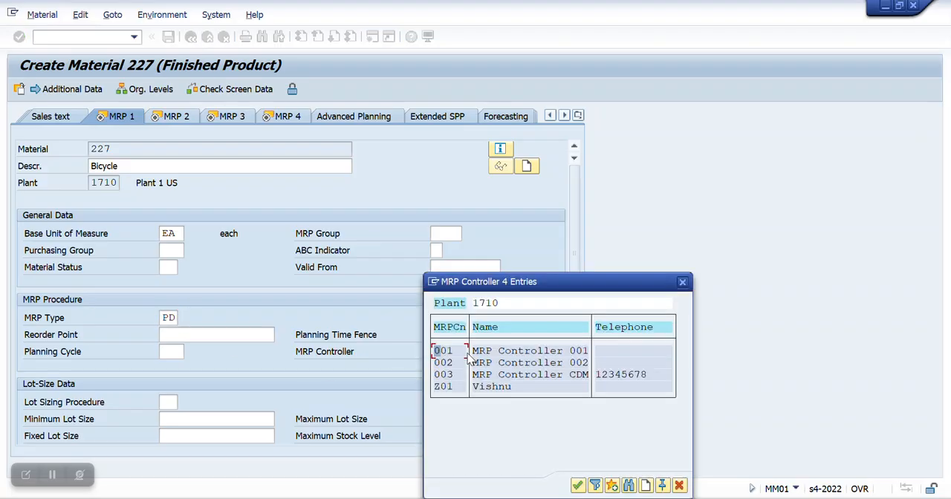
double_click(438, 350)
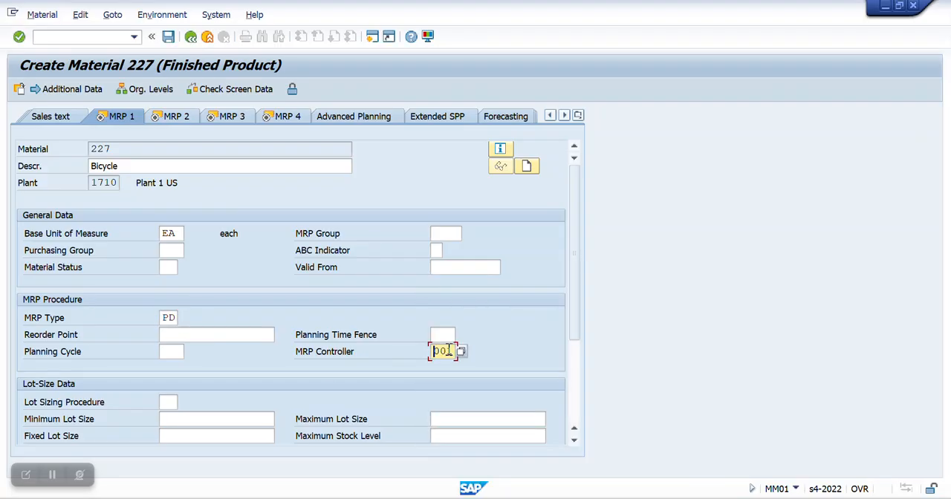
Step: Choose a lot sizing procedure from the possible values and continue to the MRP 2 view
scroll(209, 370, "down", 1)
scroll(208, 369, "down", 1)
left_click(165, 301)
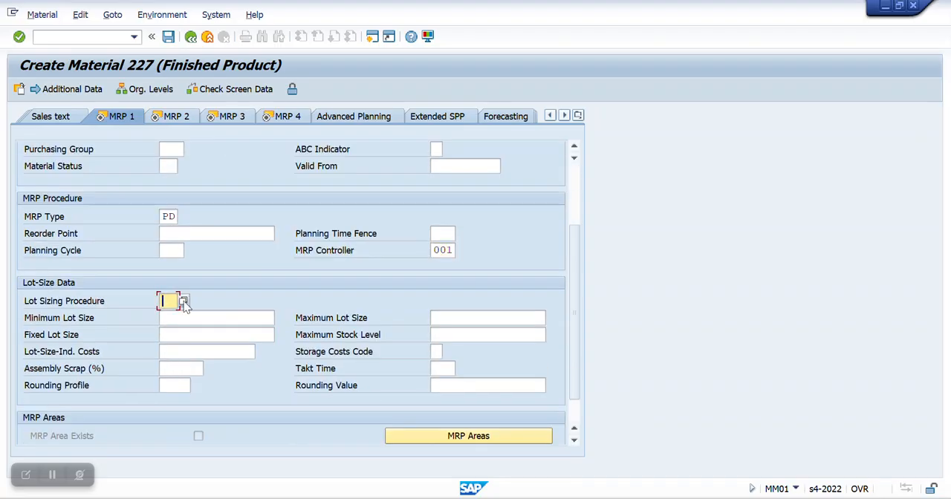
left_click(184, 301)
double_click(182, 238)
key("Return")
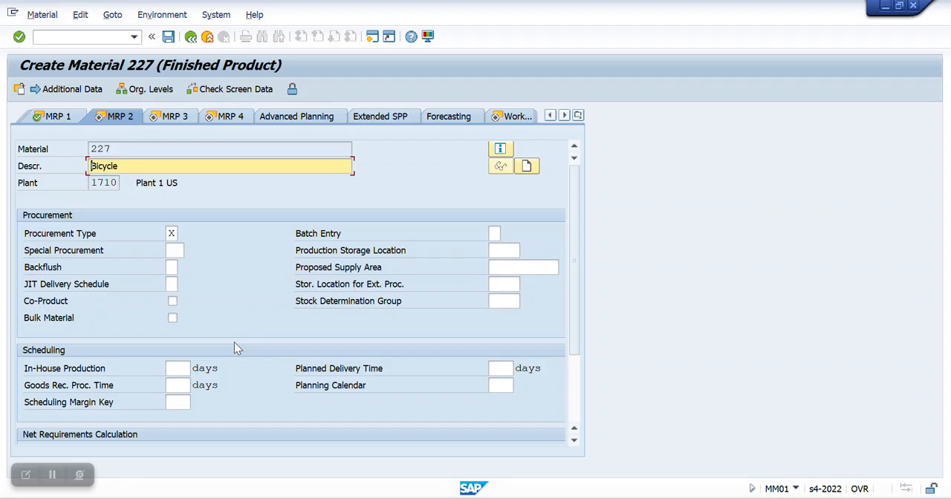
Step: Change the procurement type of the bicycle to E, In-House Production
left_click(171, 233)
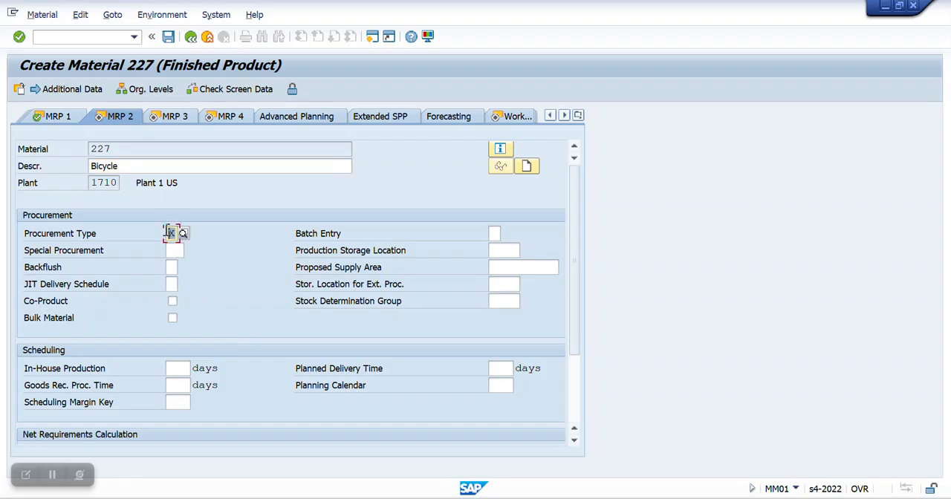
key("F4")
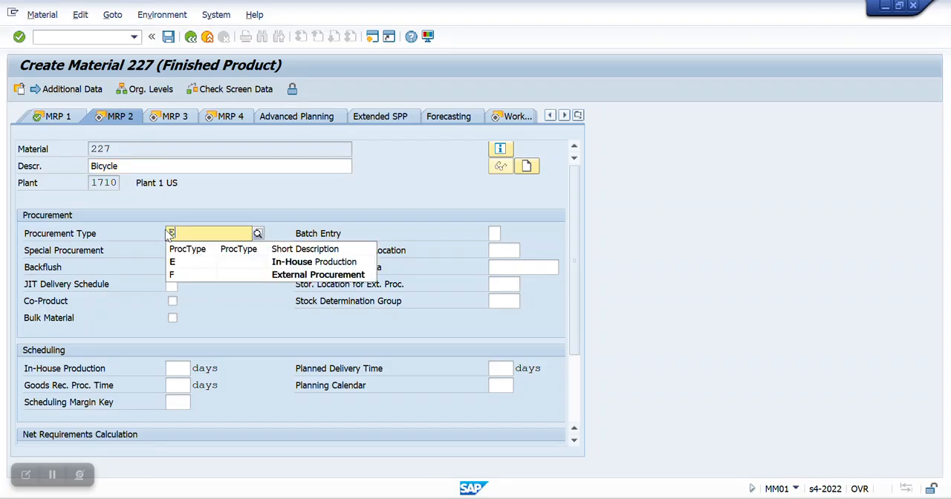
left_click(185, 261)
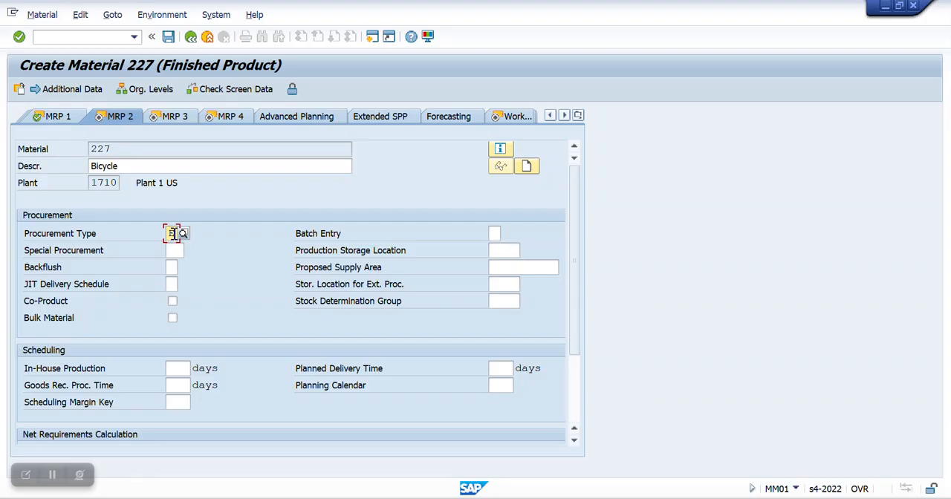
Step: Set in-house production to 2 days and goods receipt processing time to 1 day, then continue to the MRP 3 view
left_click(179, 371)
type("2")
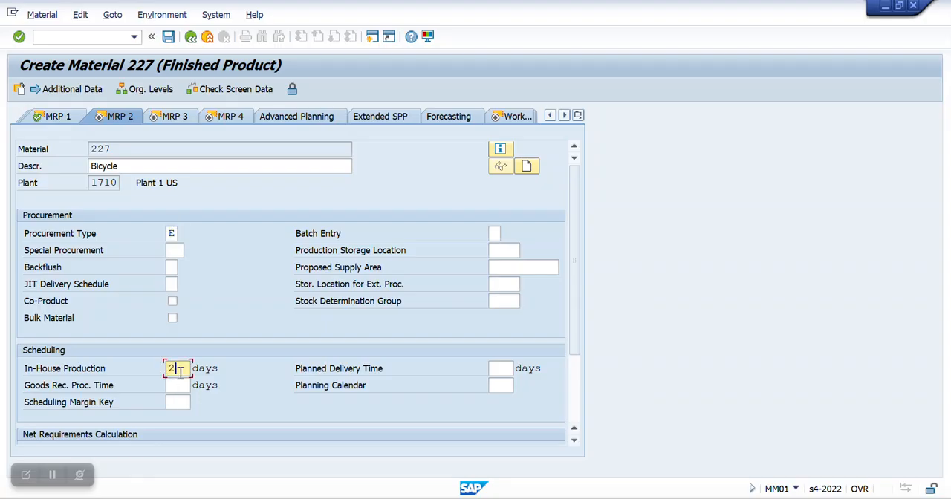
left_click(179, 381)
type("1")
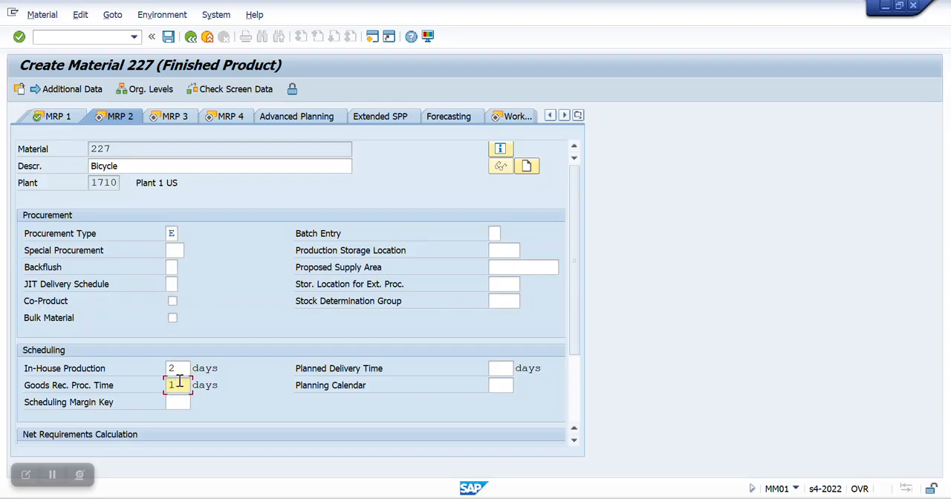
key("Return")
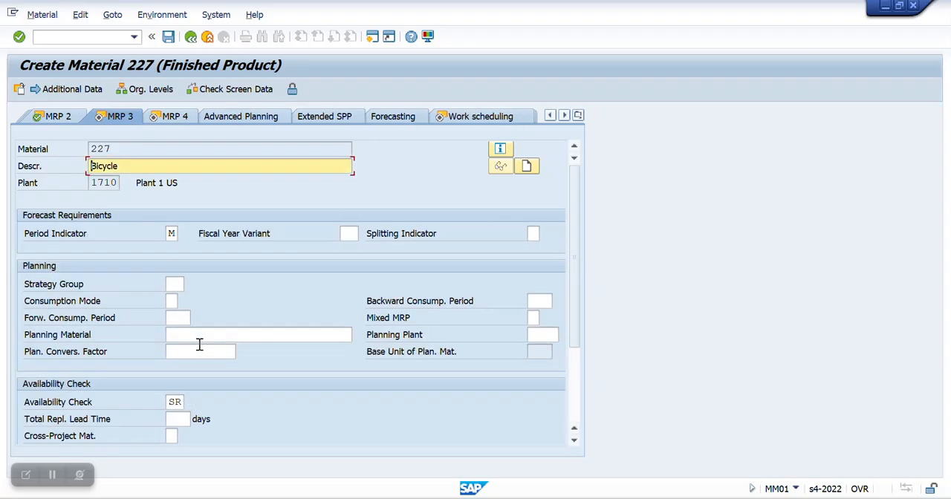
Step: Set strategy group 10, Make-to-stock production, and availability check 02, then continue to the MRP 4 view
left_click(173, 284)
type("10")
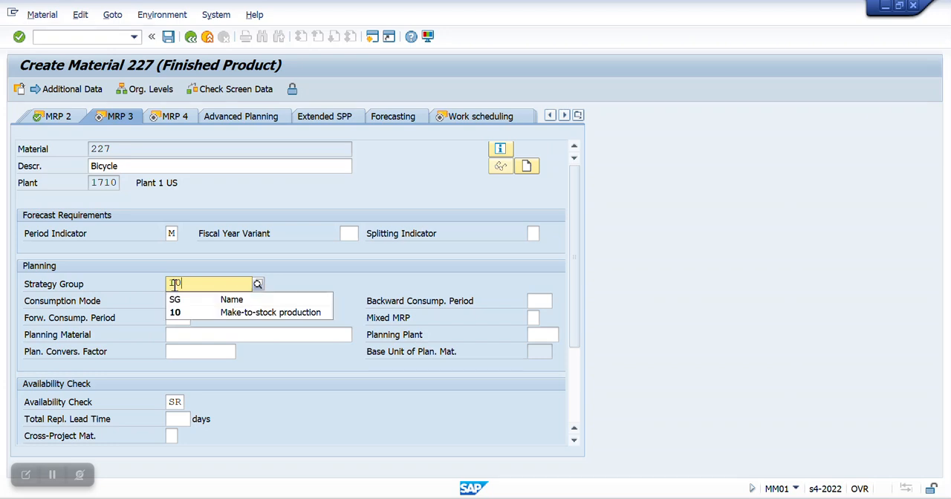
left_click(196, 316)
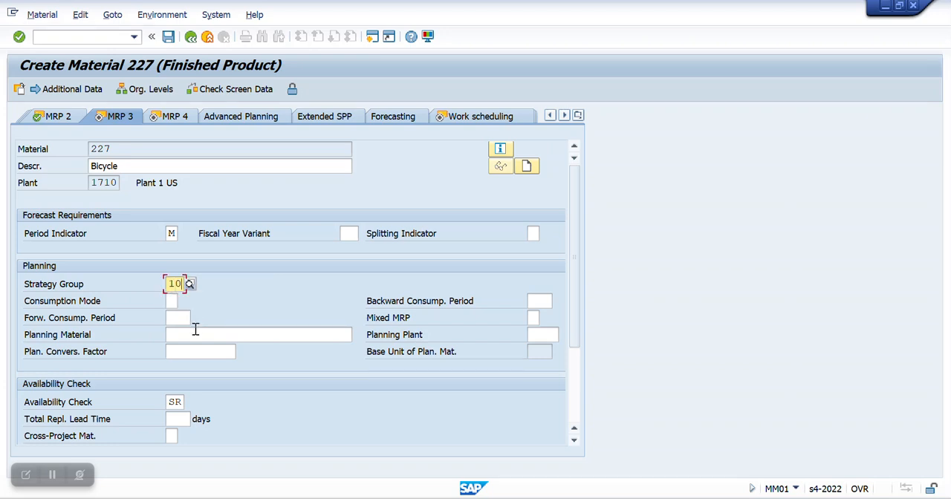
left_click_drag(180, 402, 157, 402)
type("02")
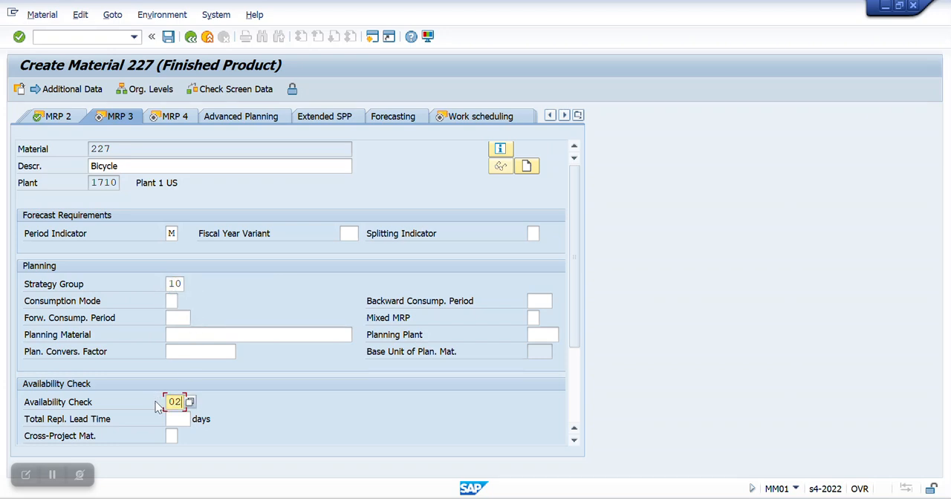
key("Return")
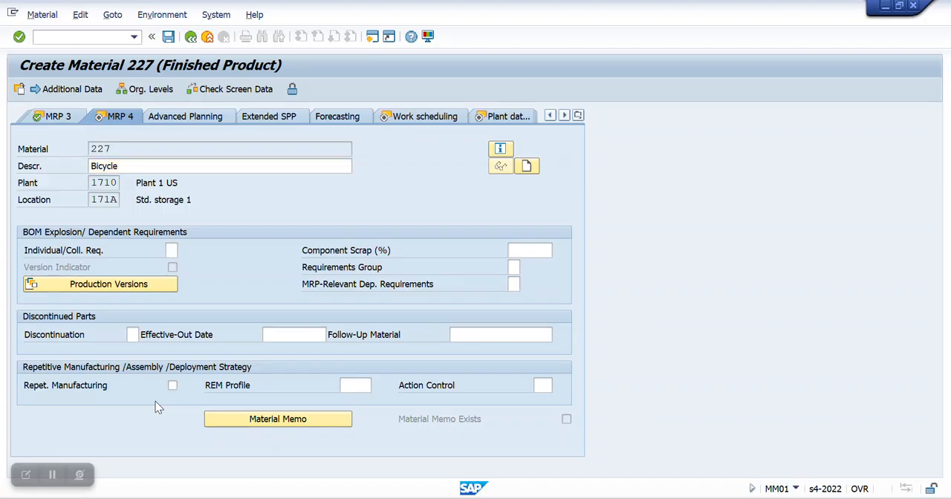
Step: Set production supervisor YB1 and production scheduling profile YB0001 in the work scheduling view, then continue to Plant data / stor. 1
key("Return")
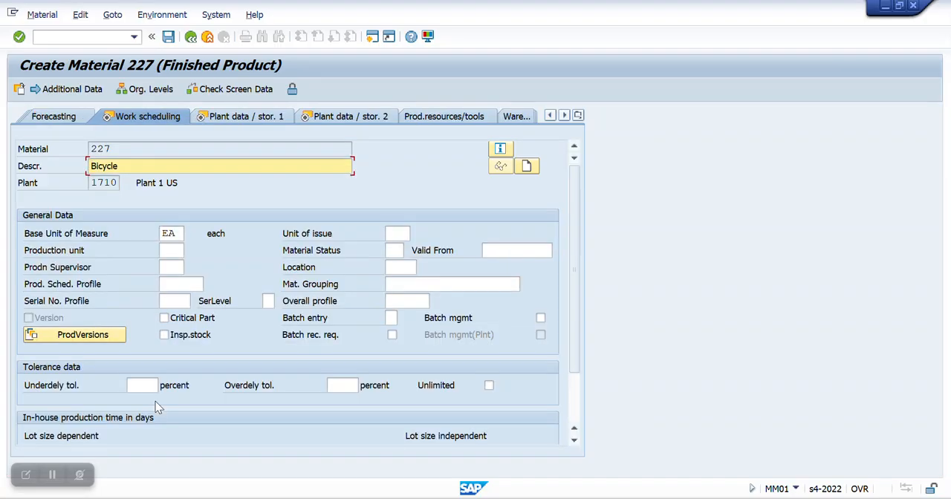
left_click(169, 251)
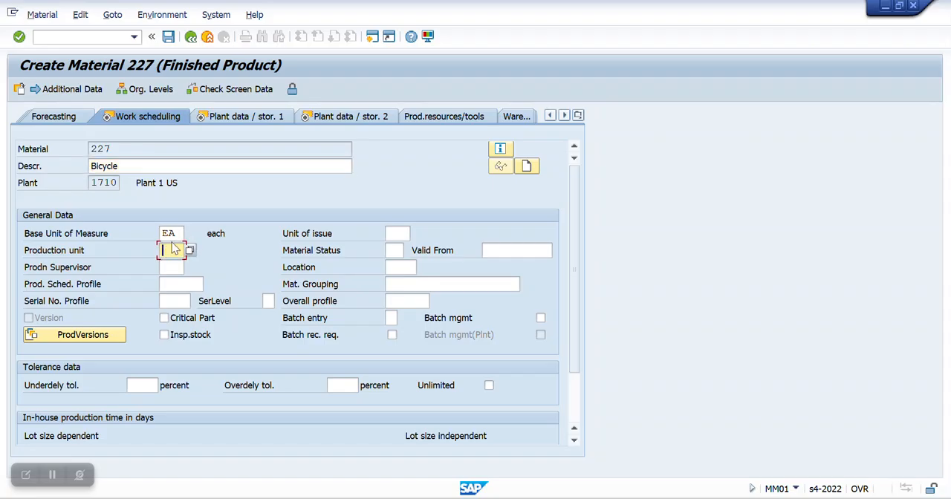
left_click(170, 269)
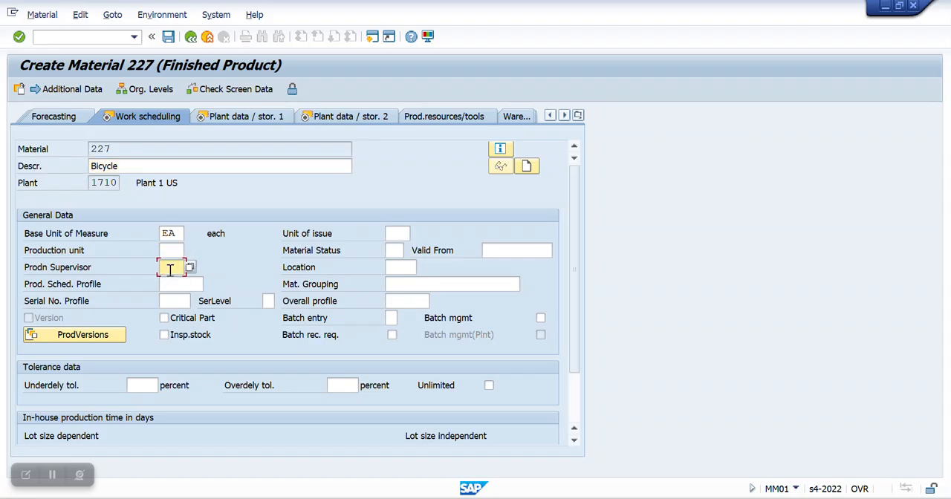
left_click(190, 267)
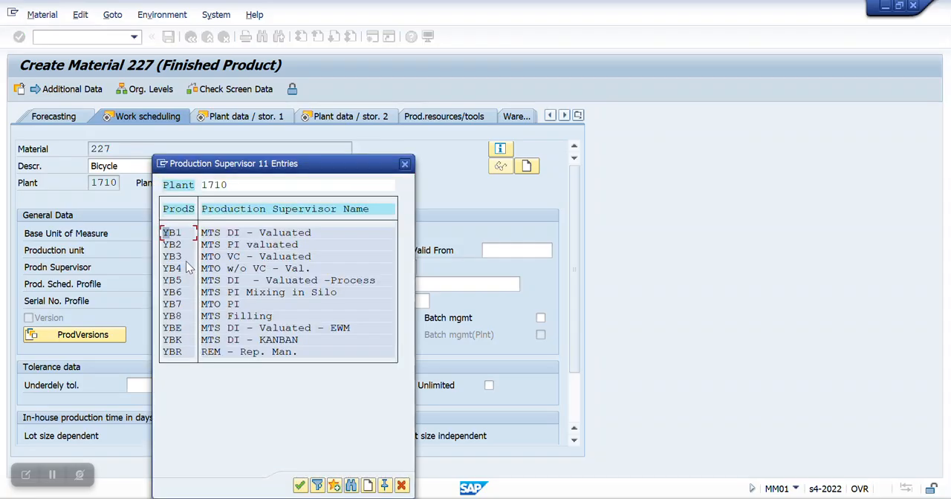
double_click(184, 235)
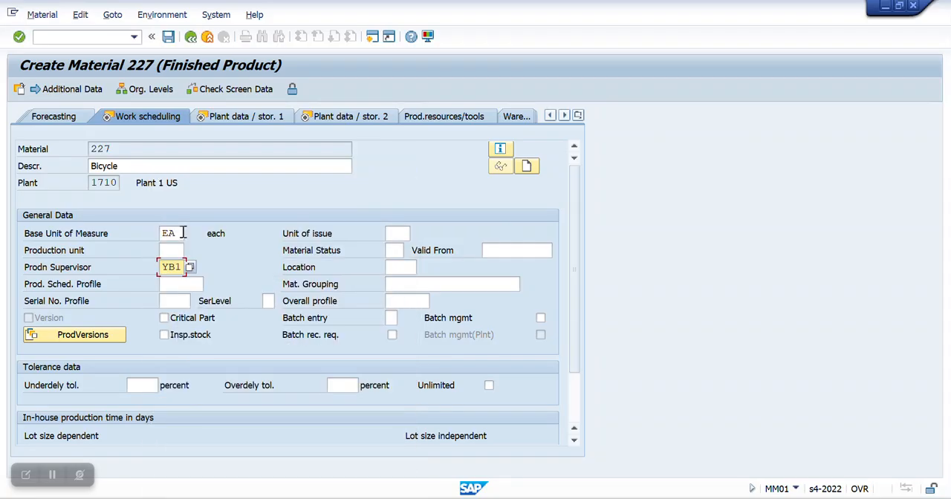
left_click(182, 284)
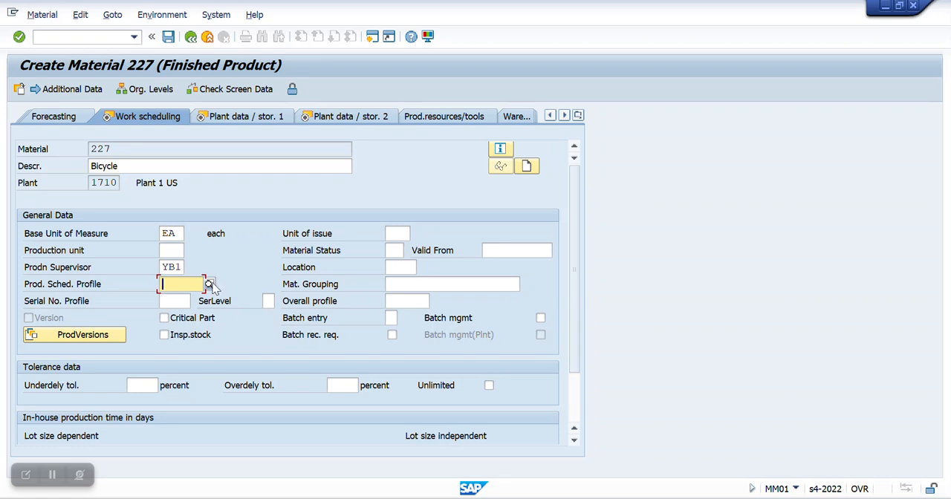
left_click(209, 285)
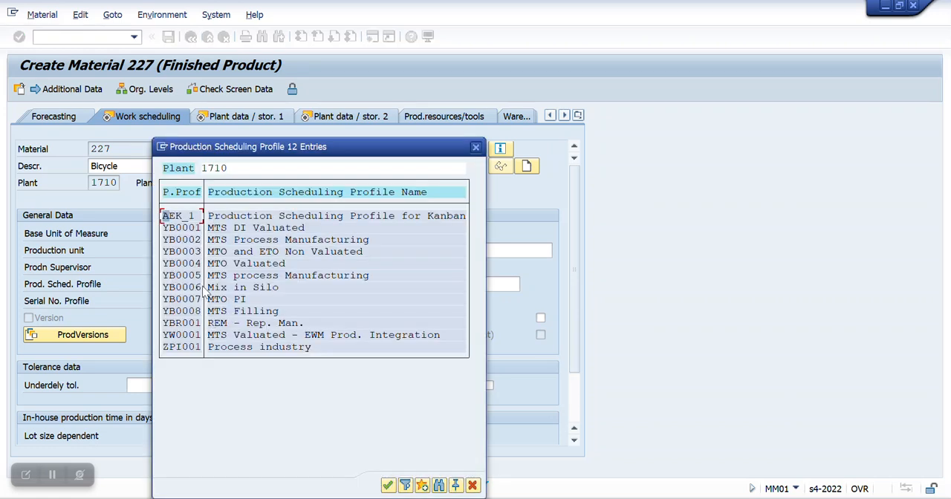
double_click(182, 228)
key("Return")
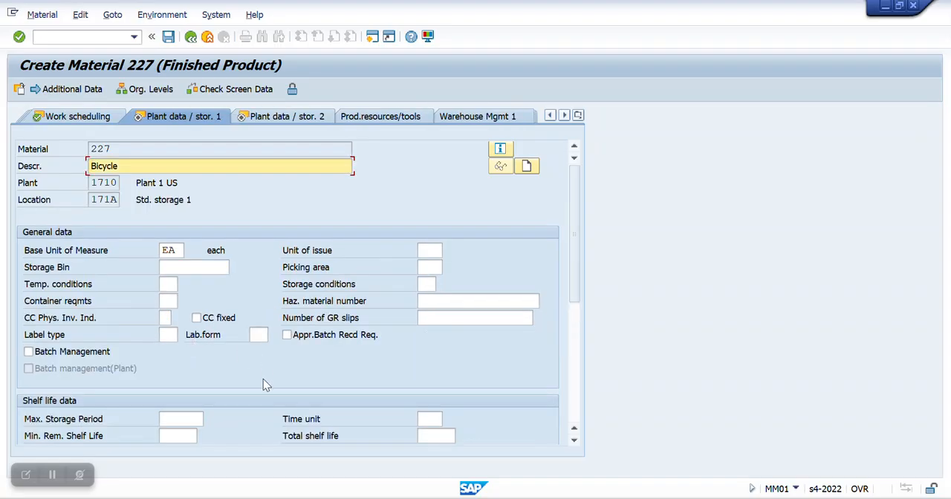
Step: Review both plant data / storage views without entering values and continue to the Accounting 1 view
scroll(229, 389, "down", 1)
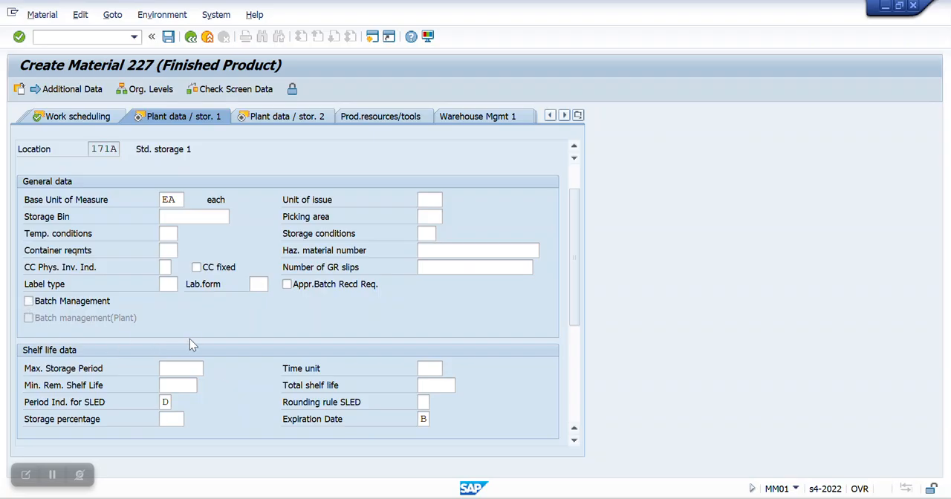
scroll(197, 342, "up", 1)
scroll(172, 433, "down", 3)
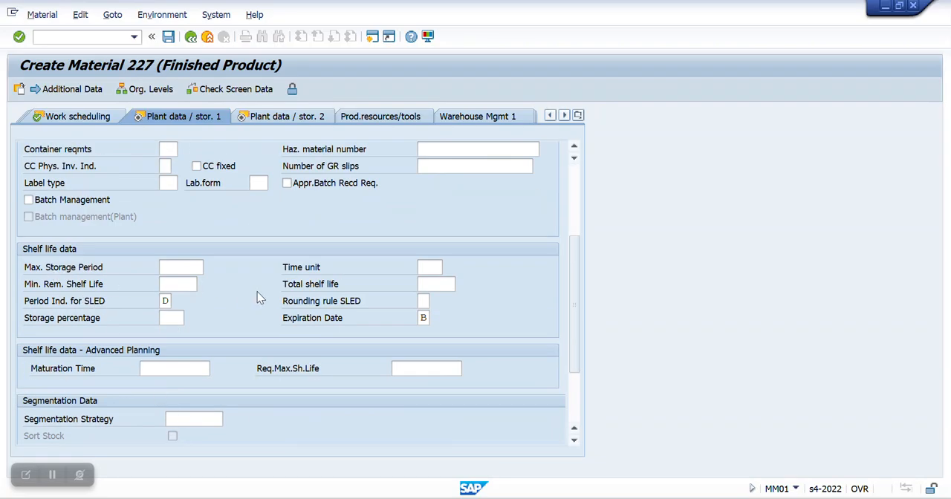
scroll(238, 360, "up", 3)
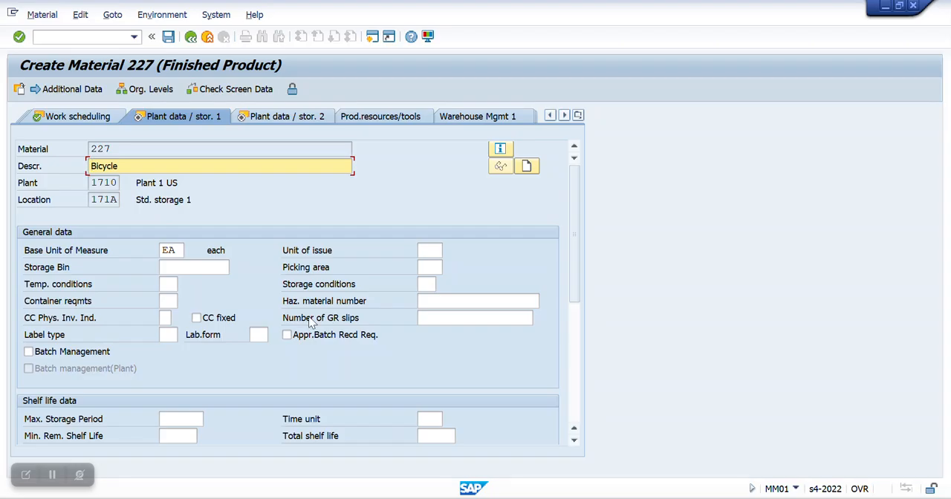
key("Return")
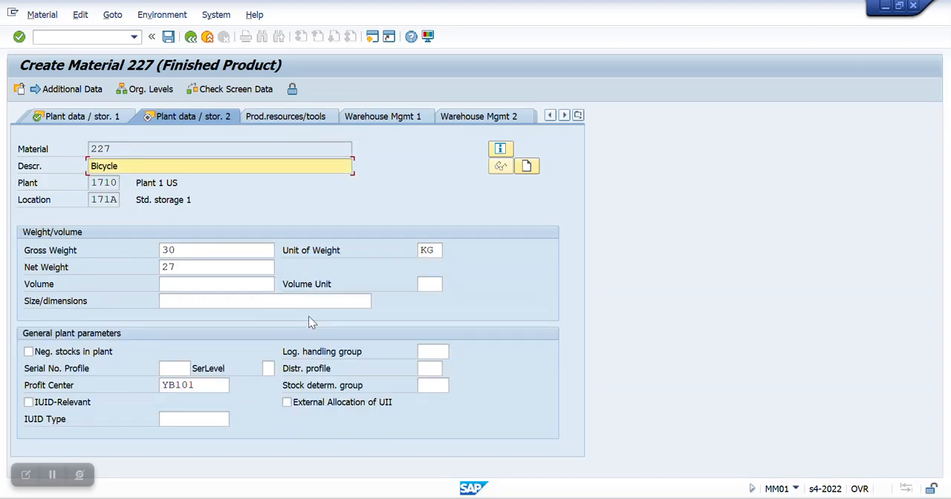
left_click(190, 392)
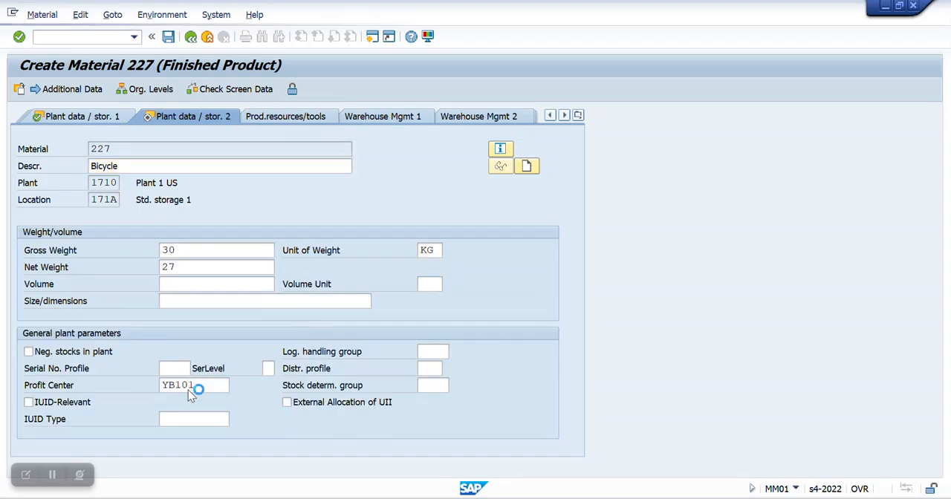
key("Return")
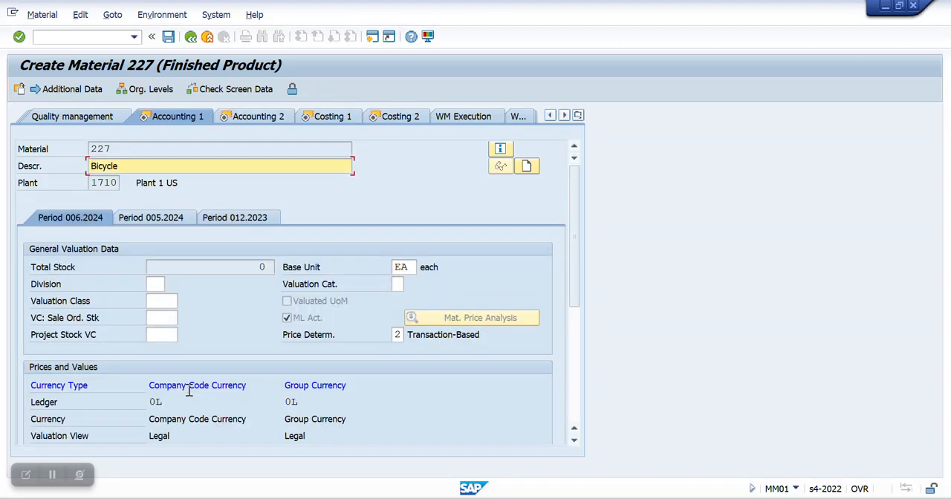
Step: Set the bicycle's valuation class to 7920, Finished Goods, in the Accounting 1 view
left_click(161, 300)
left_click(183, 302)
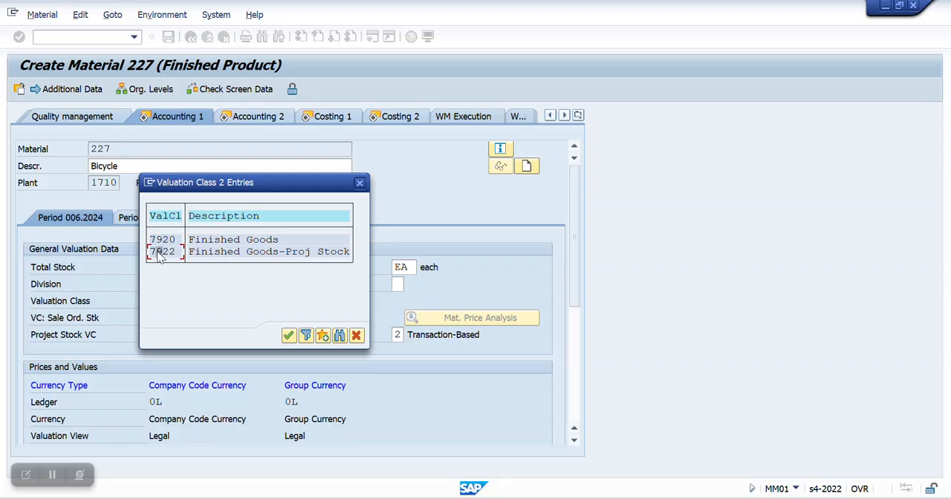
double_click(165, 239)
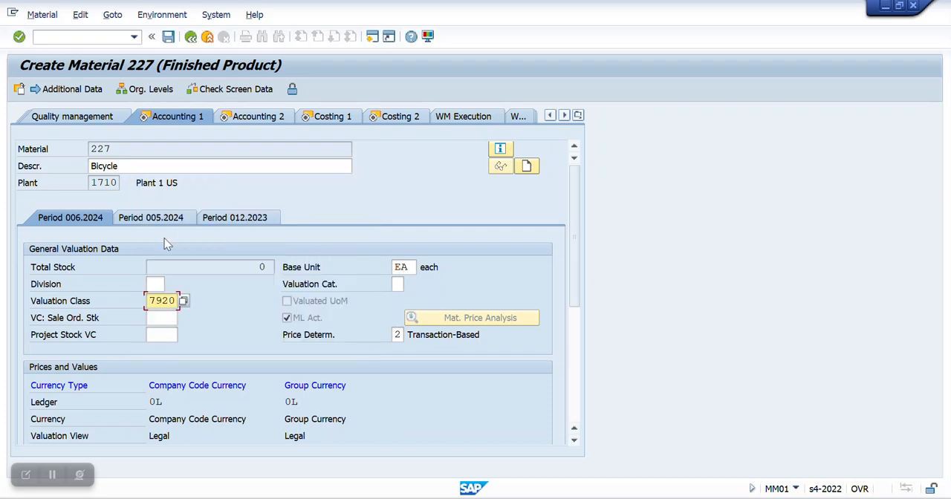
Step: Set the bicycle's standard price to 1000 USD and continue past Accounting 2 to the Costing 1 view
scroll(185, 275, "down", 5)
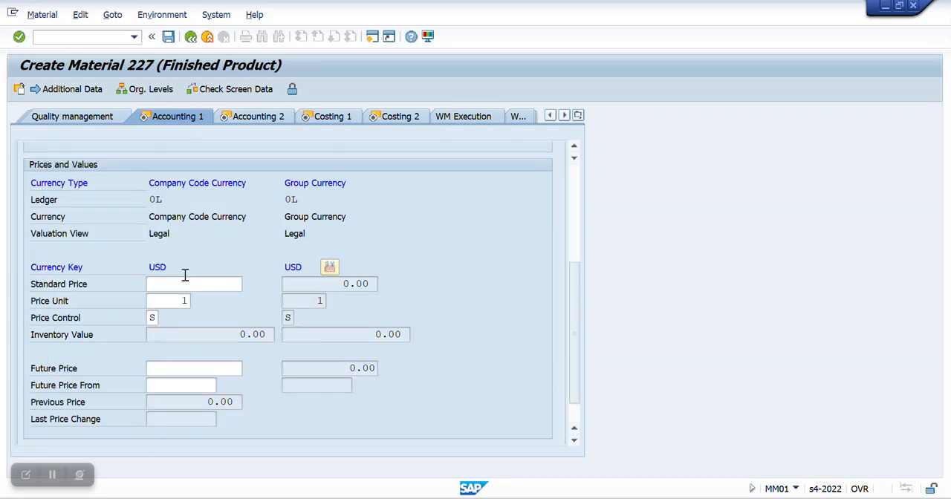
left_click(216, 251)
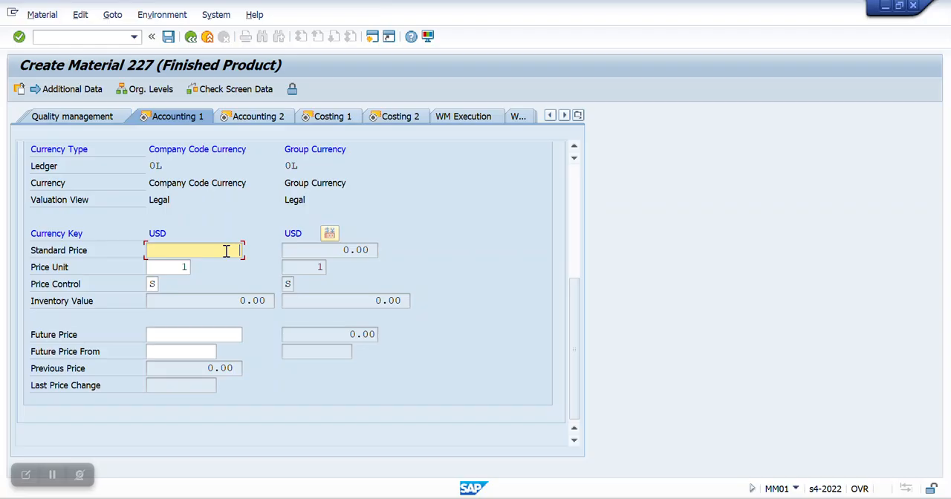
type("1000")
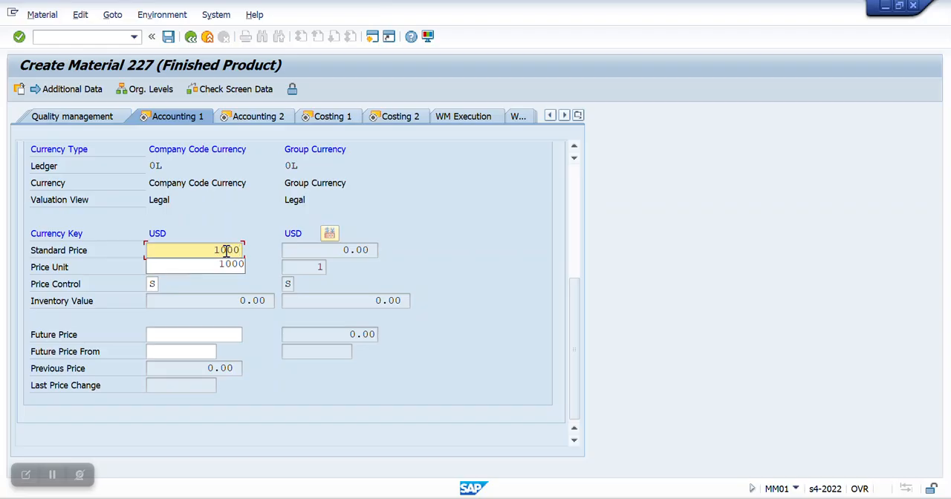
key("Return")
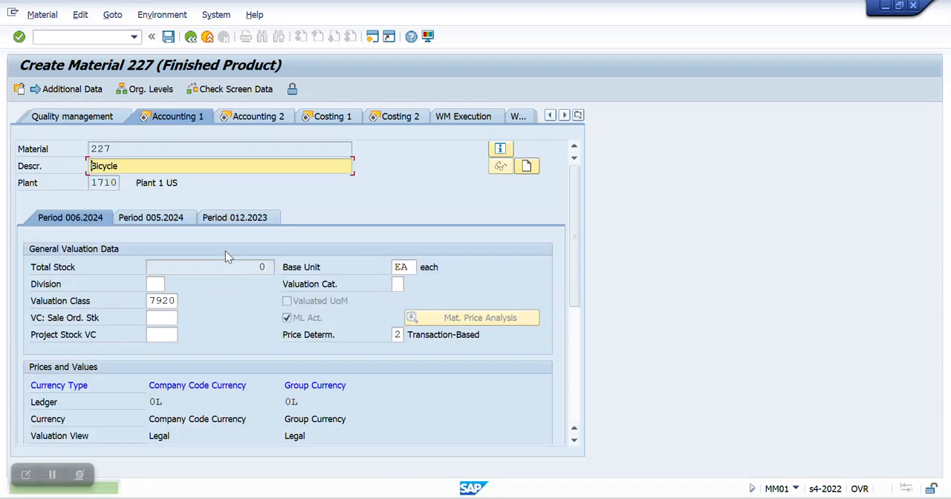
key("Return")
key("Return")
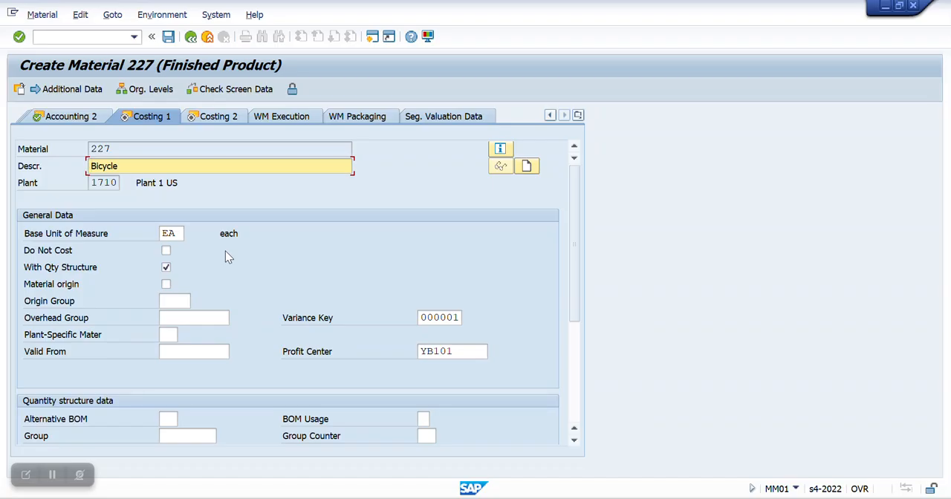
Step: Examine the quantity structure, costing lot size and valuation data in the Costing 1 and Costing 2 views
scroll(225, 256, "down", 2)
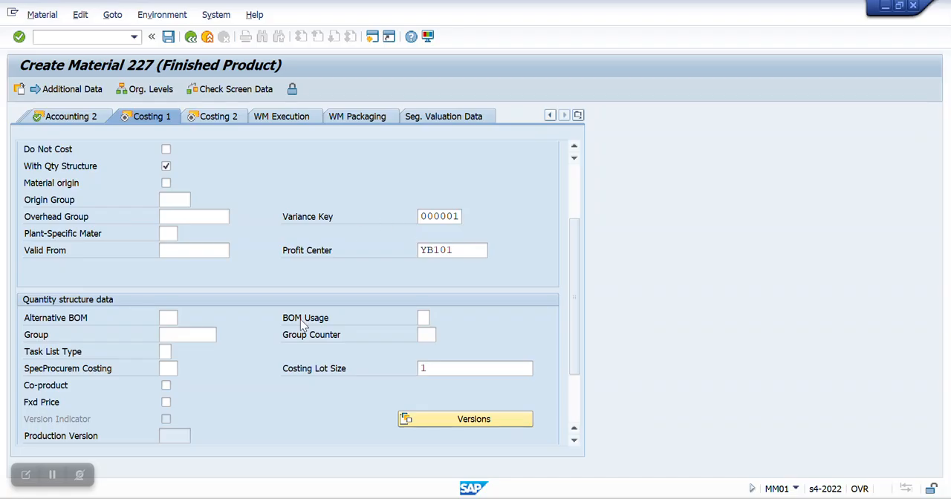
key("Return")
scroll(300, 320, "down", 2)
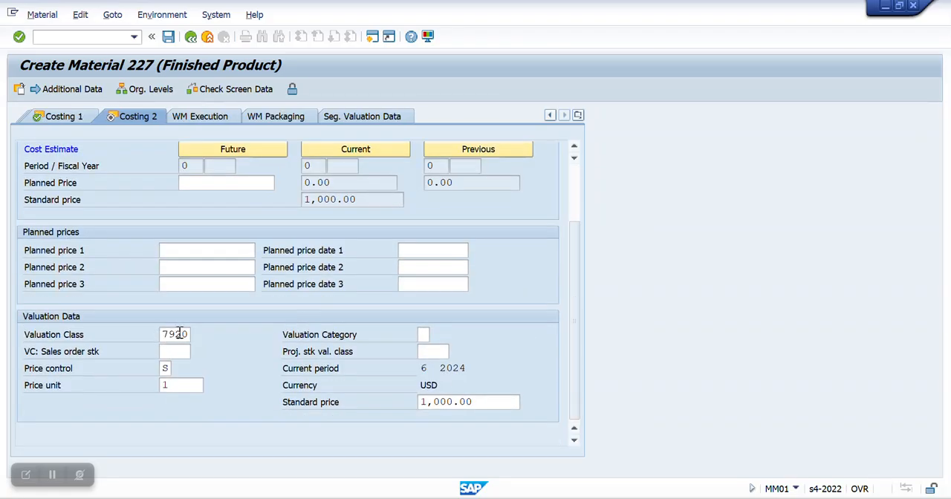
scroll(268, 399, "up", 3)
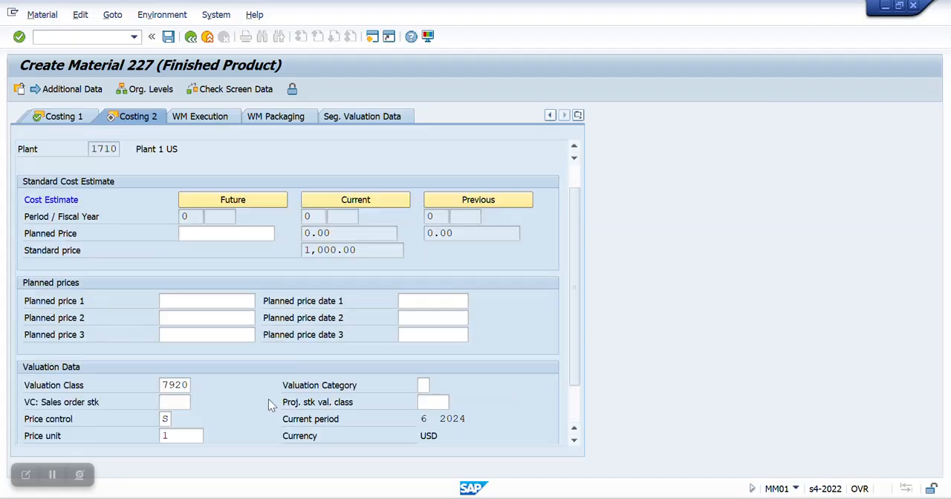
left_click(64, 117)
scroll(374, 365, "down", 3)
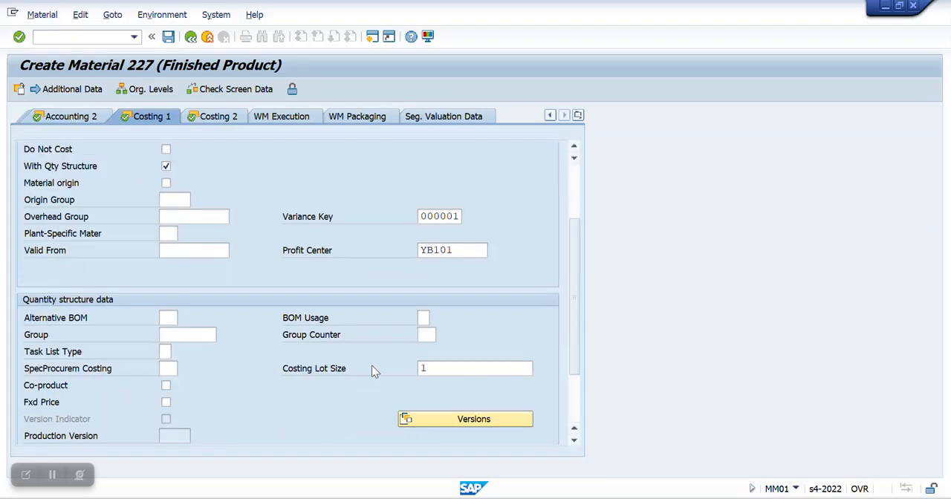
scroll(162, 363, "down", 3)
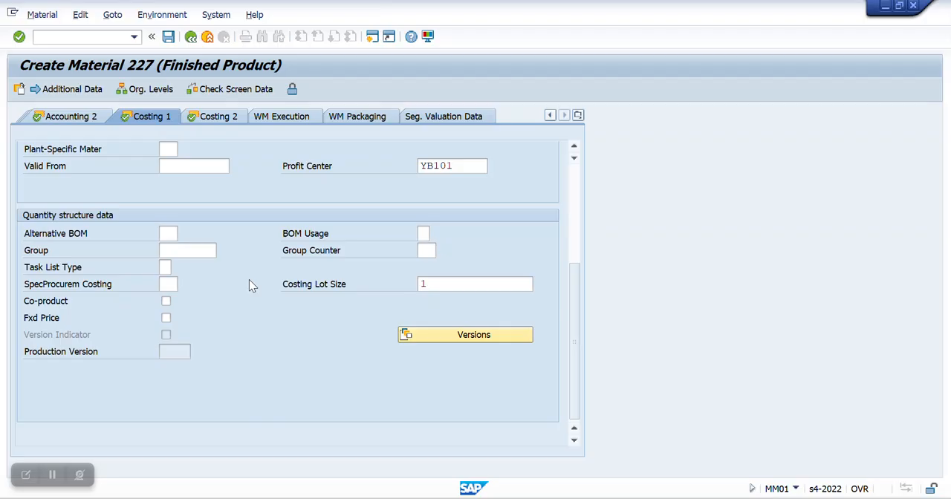
scroll(250, 284, "up", 3)
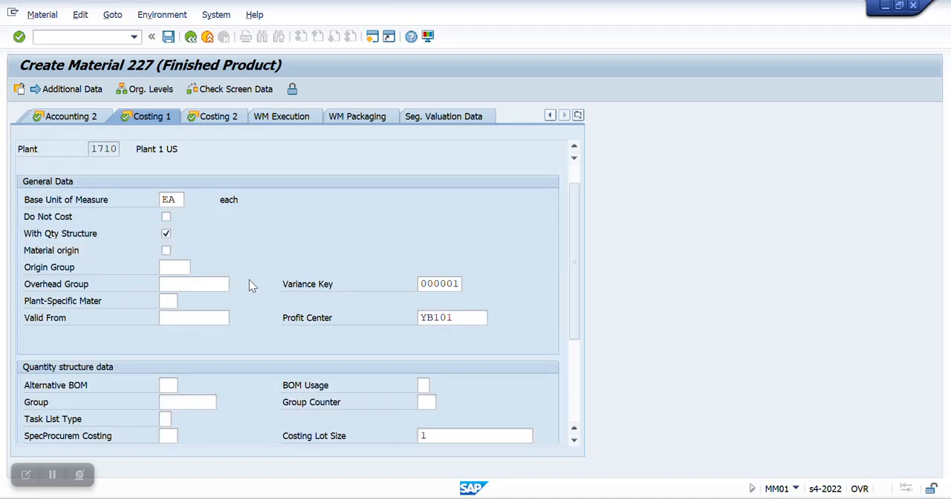
Step: Continue past the Costing 2 view and save the bicycle as a new material
key("Return")
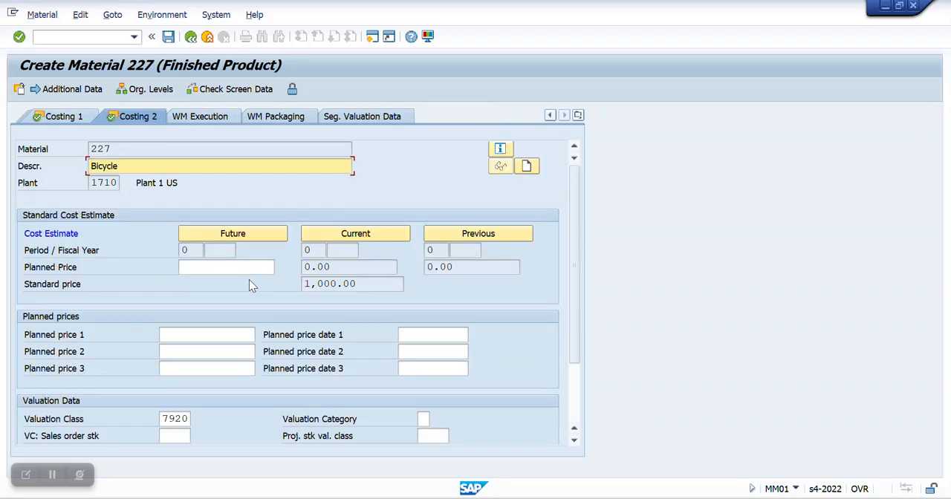
key("Return")
key("Return")
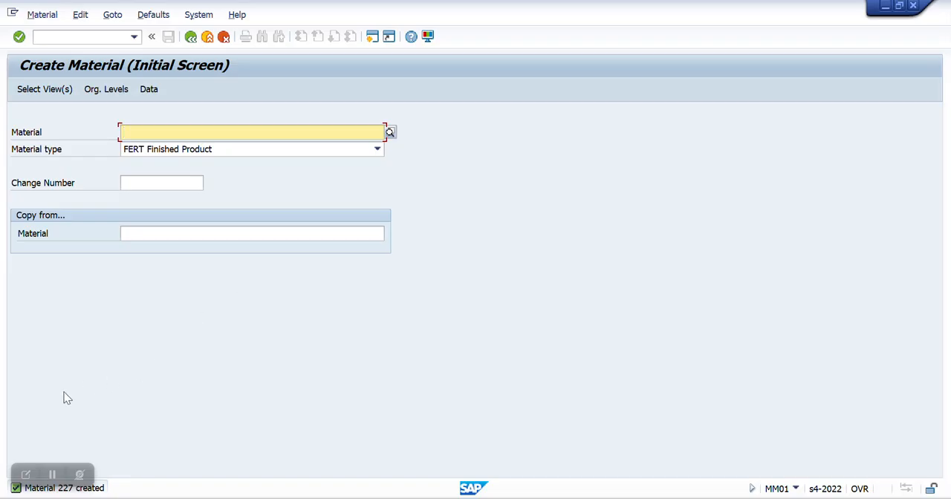
Step: Switch to the SAP Fiori launchpad in the browser and search its apps for "mm01"
left_click(52, 474)
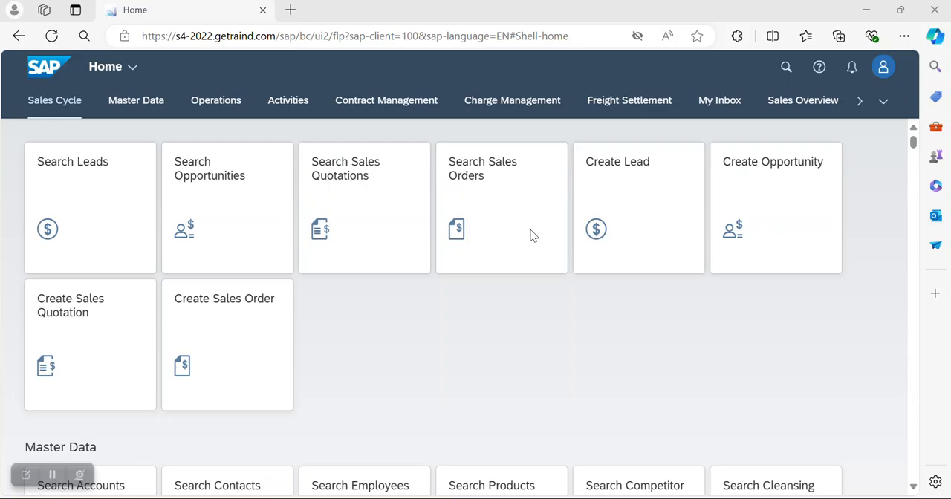
left_click(787, 69)
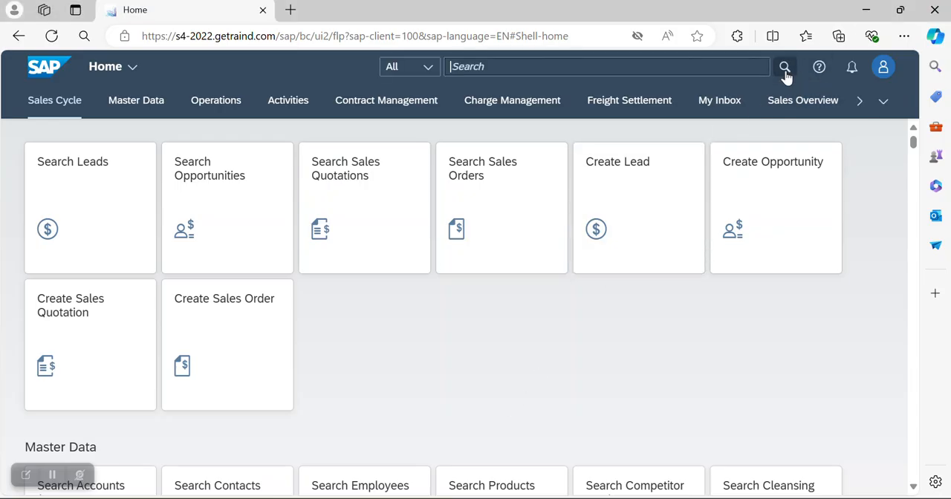
type("mm01")
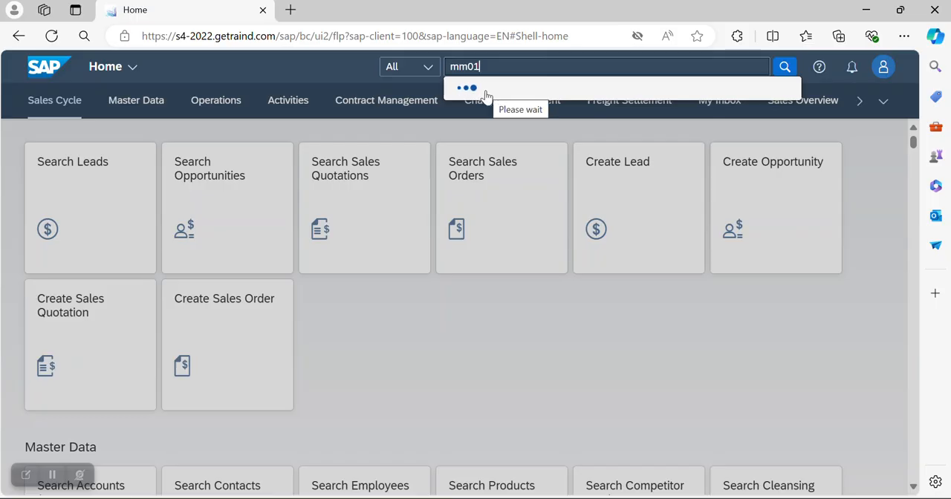
left_click(52, 475)
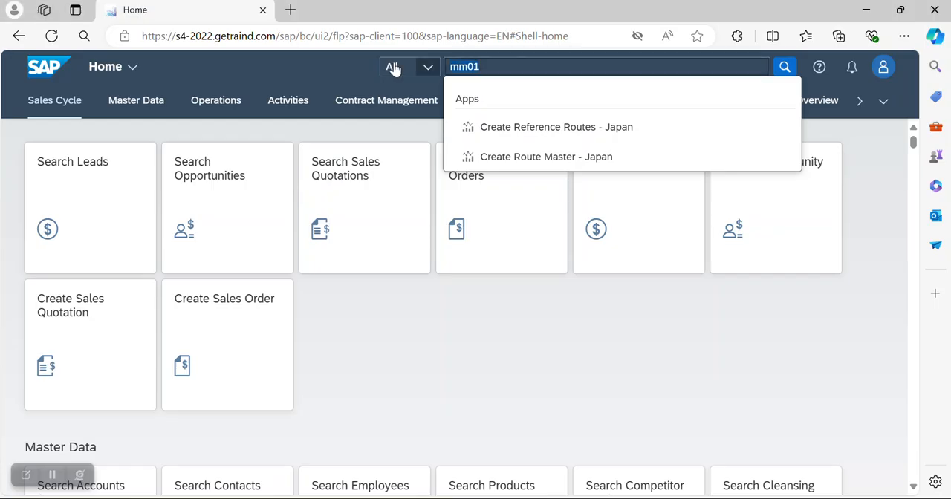
Step: Replace the launchpad search term with "create material"
left_click_drag(420, 69, 395, 69)
type("creat")
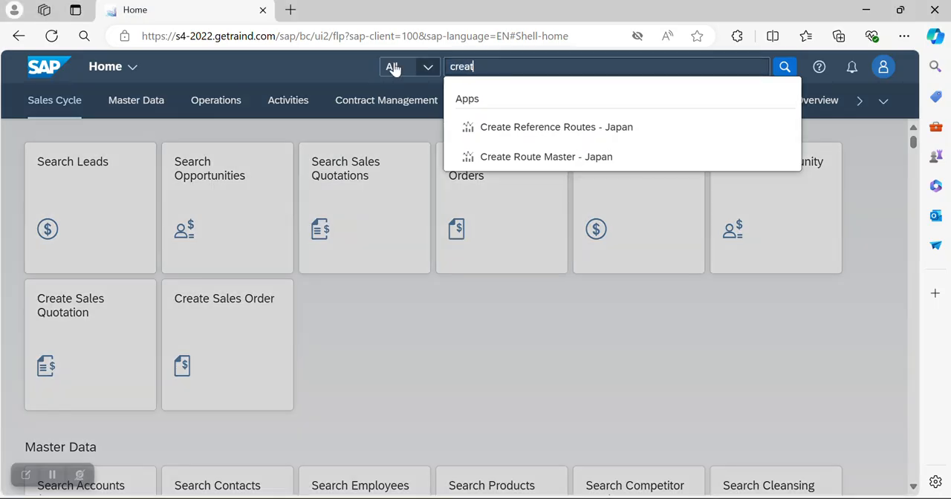
type("e material")
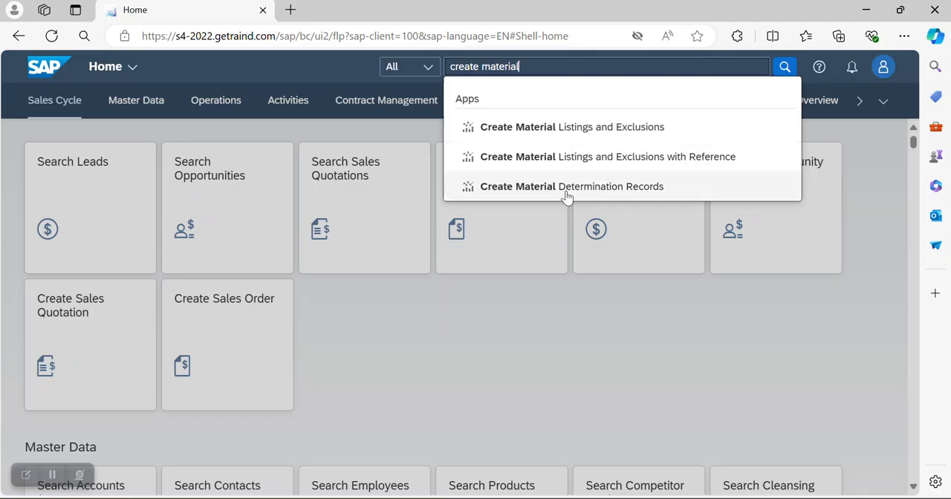
Step: Try searching the launchpad for "create material master"
key("BackSpace")
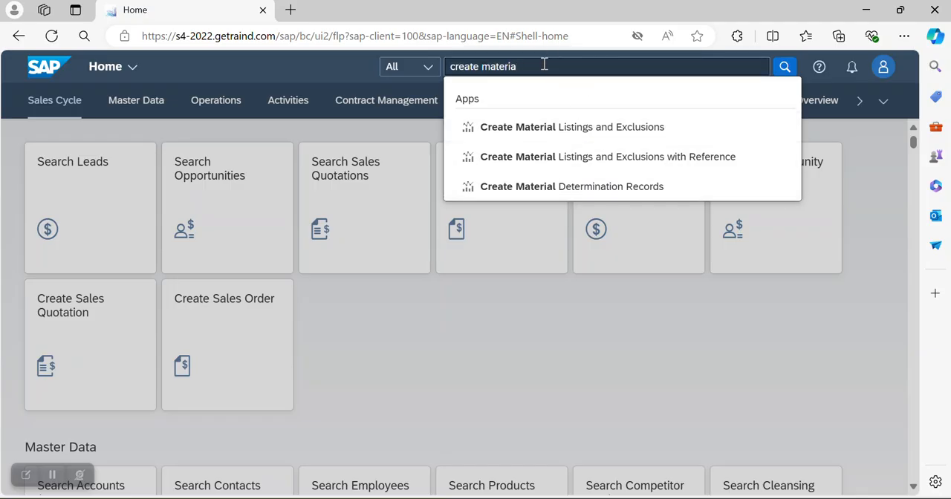
type("l master")
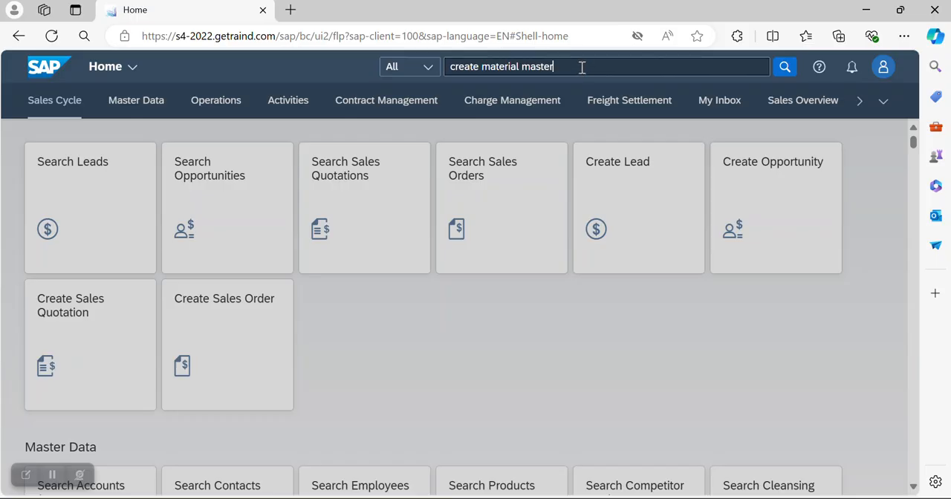
Step: Shorten the launchpad search back to "create material" and open the Create Material Listings and Exclusions app
key("BackSpace")
key("BackSpace")
key("BackSpace")
key("BackSpace")
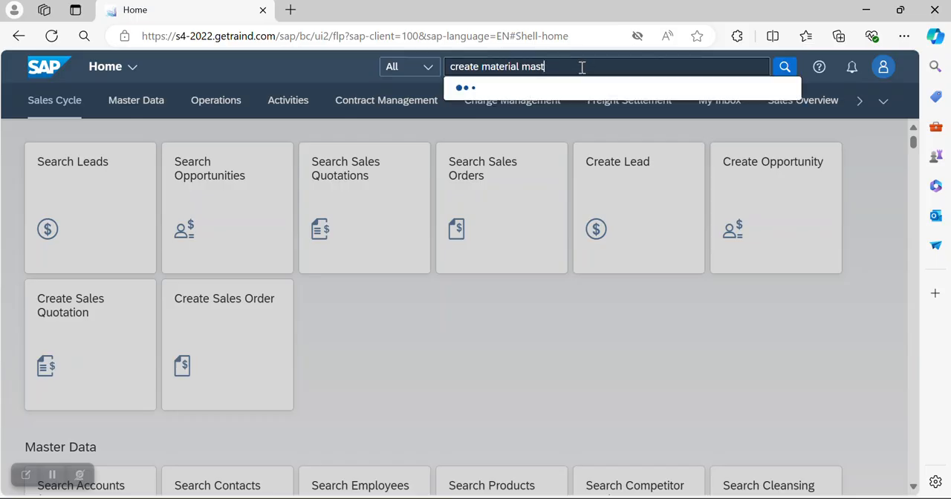
key("BackSpace")
key("BackSpace")
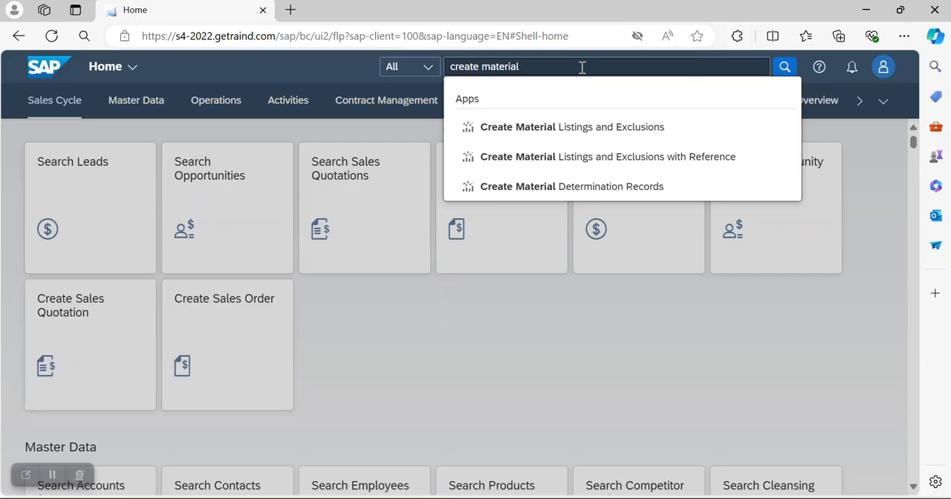
left_click(575, 127)
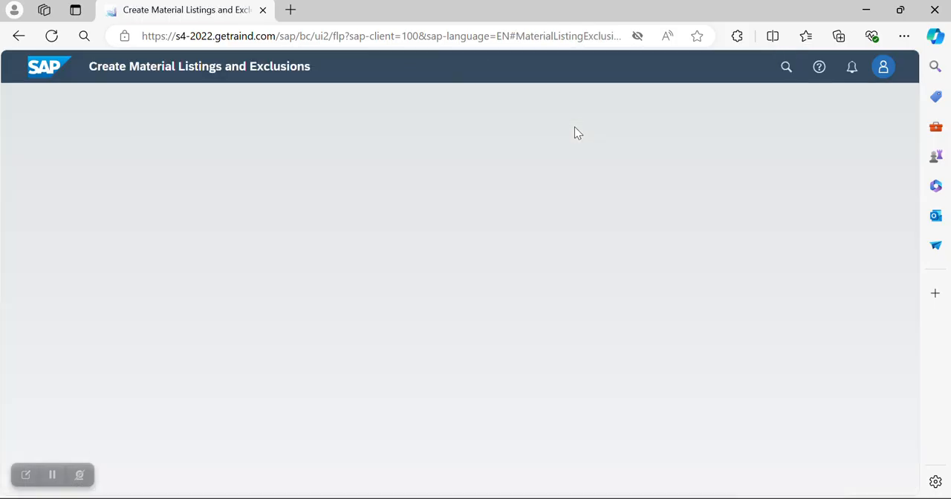